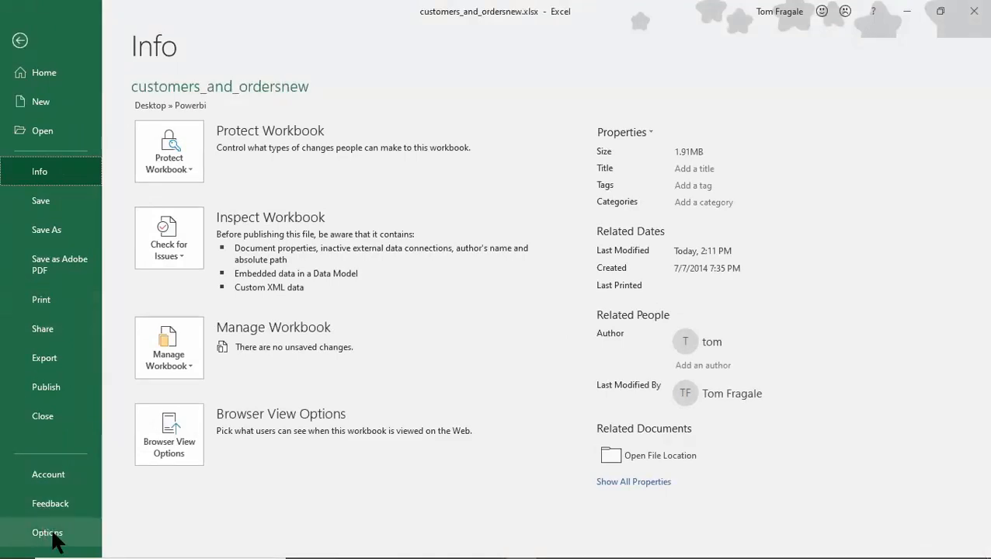
Enable Microsoft Power Pivot for Excel in the COM add-ins and close the add-ins list
click(50, 536)
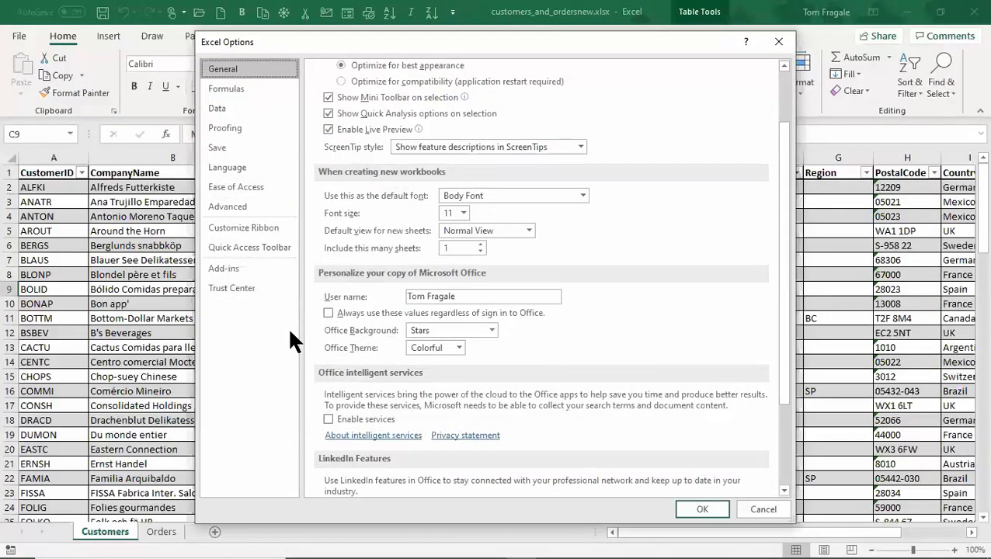
click(257, 270)
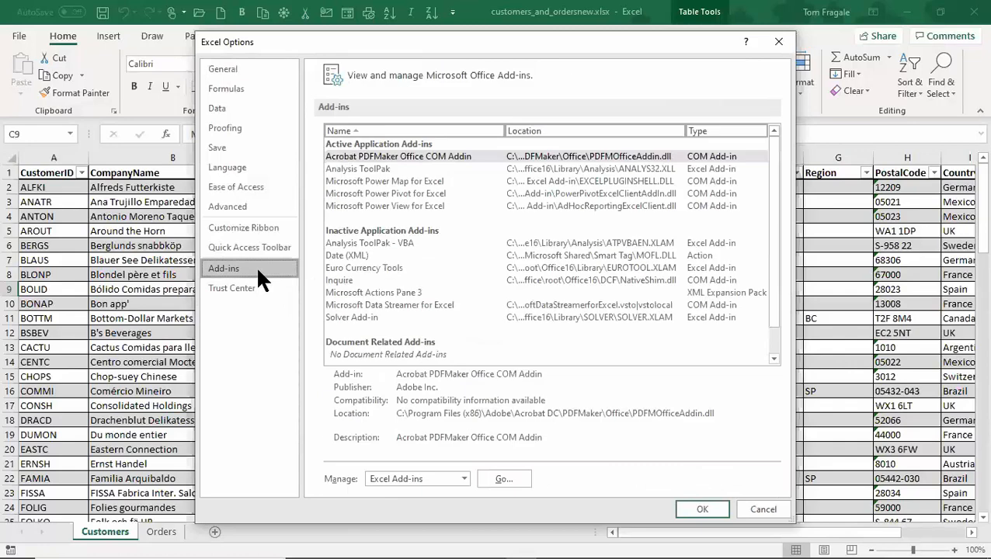
click(464, 480)
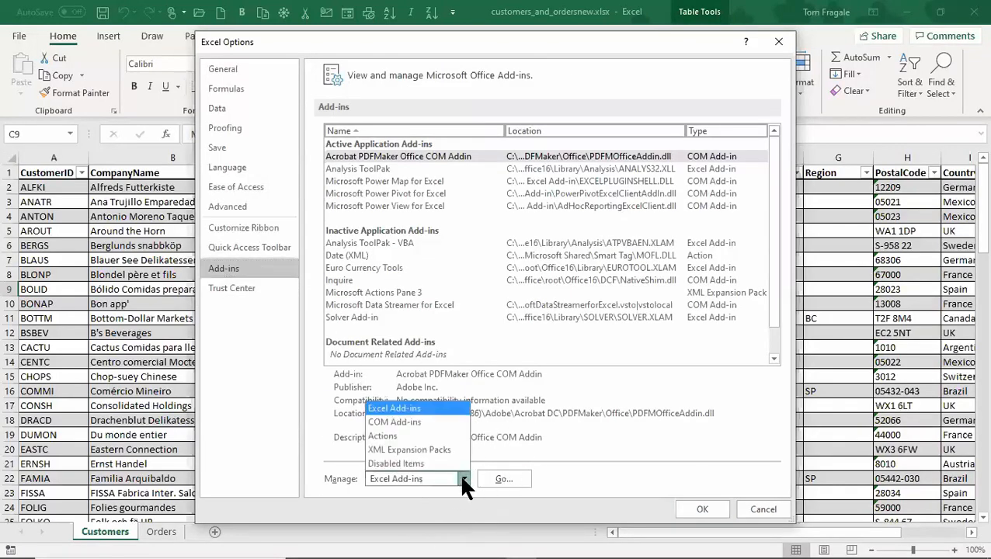
click(384, 424)
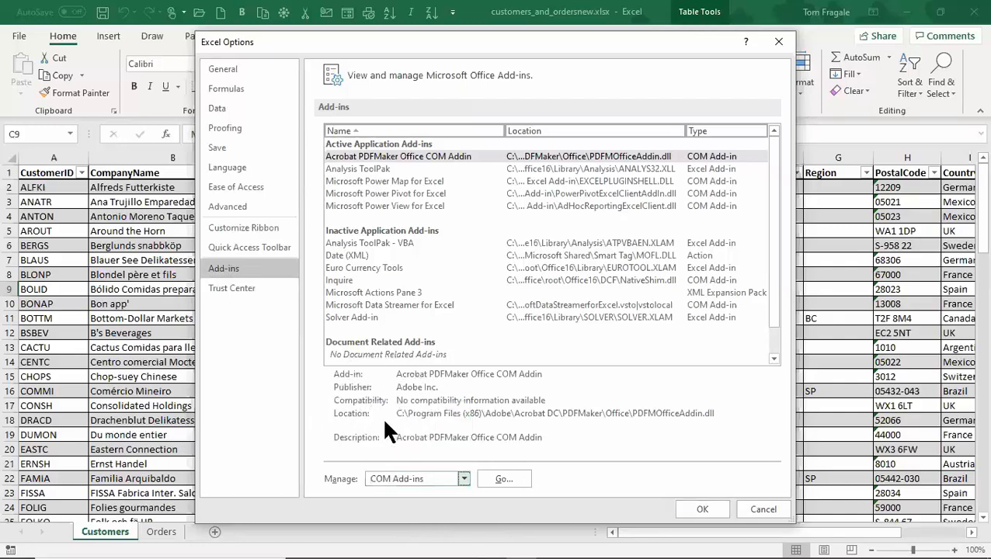
click(503, 479)
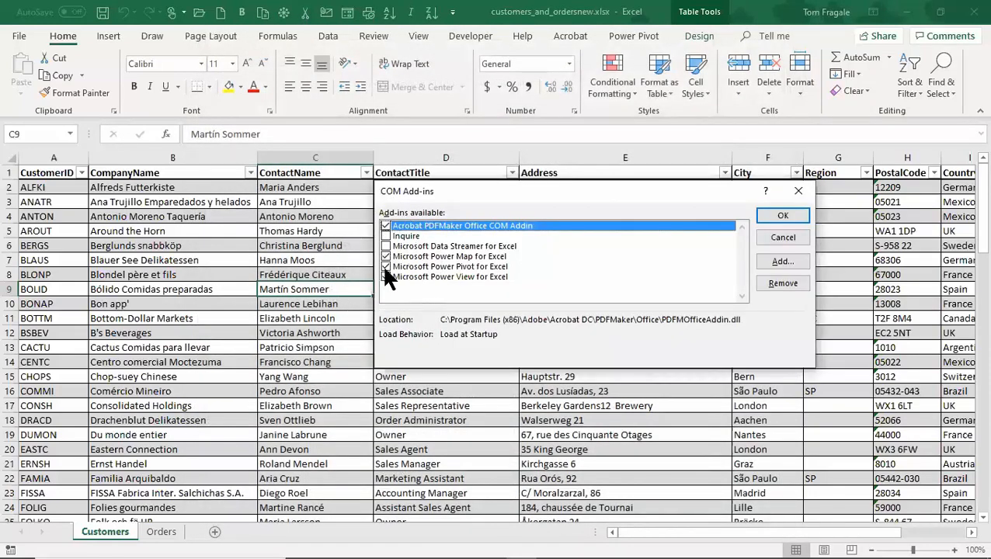
click(386, 278)
click(769, 213)
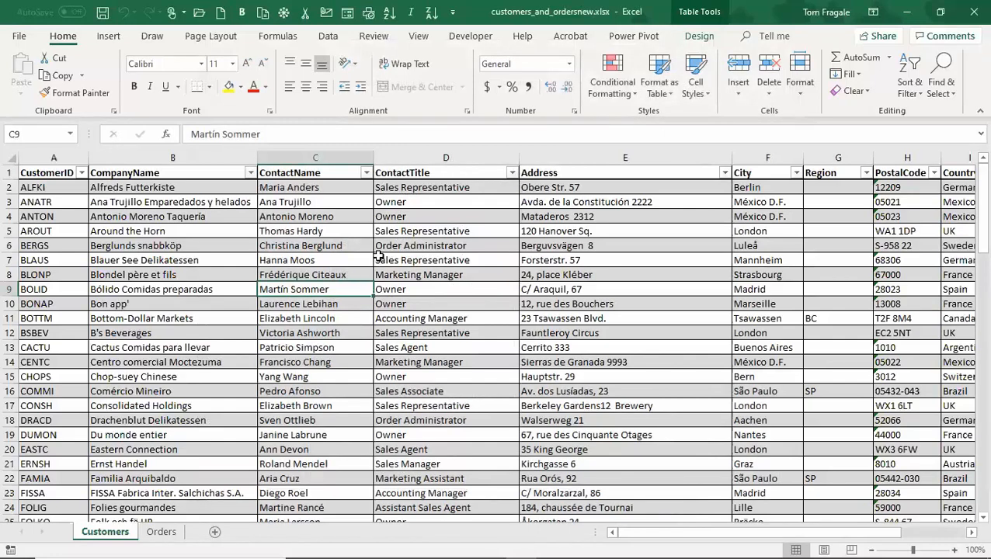
Check in the ribbon customization options that Power Pivot is enabled among the main tabs
click(19, 40)
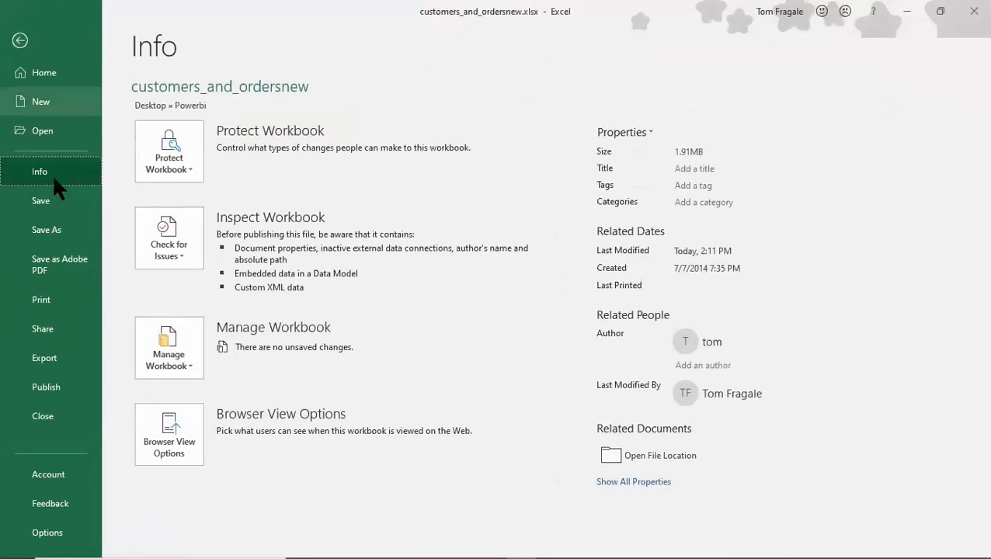
click(47, 533)
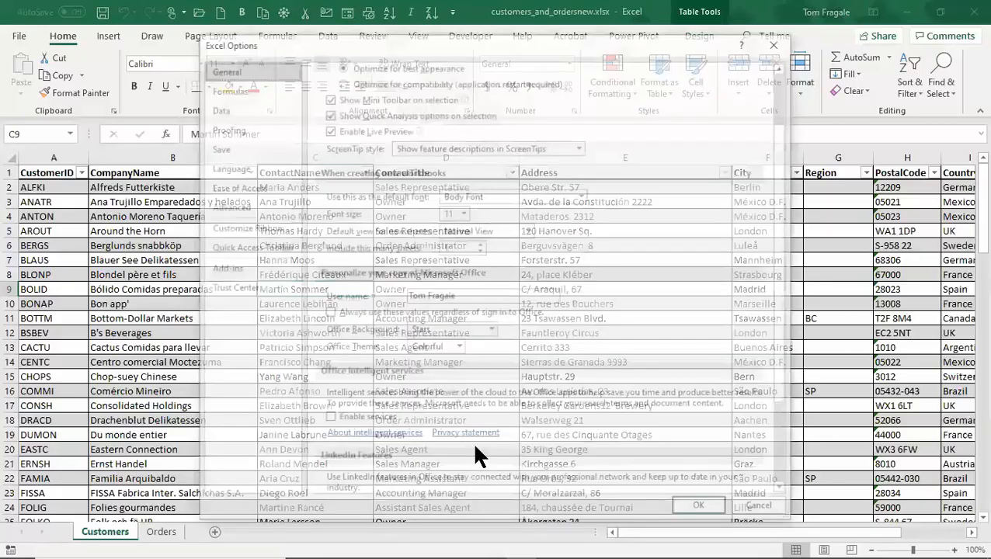
scroll(471, 440, down, 2)
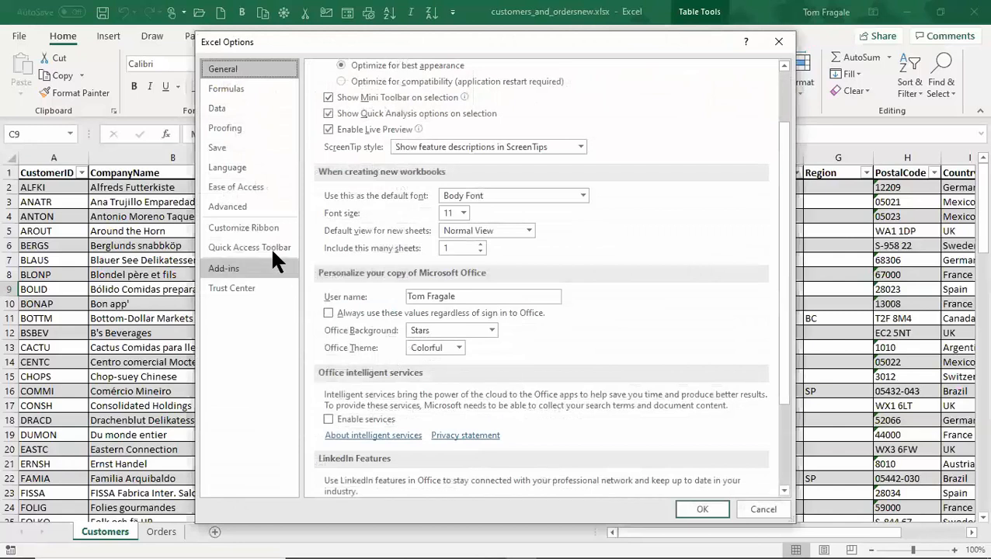
click(256, 227)
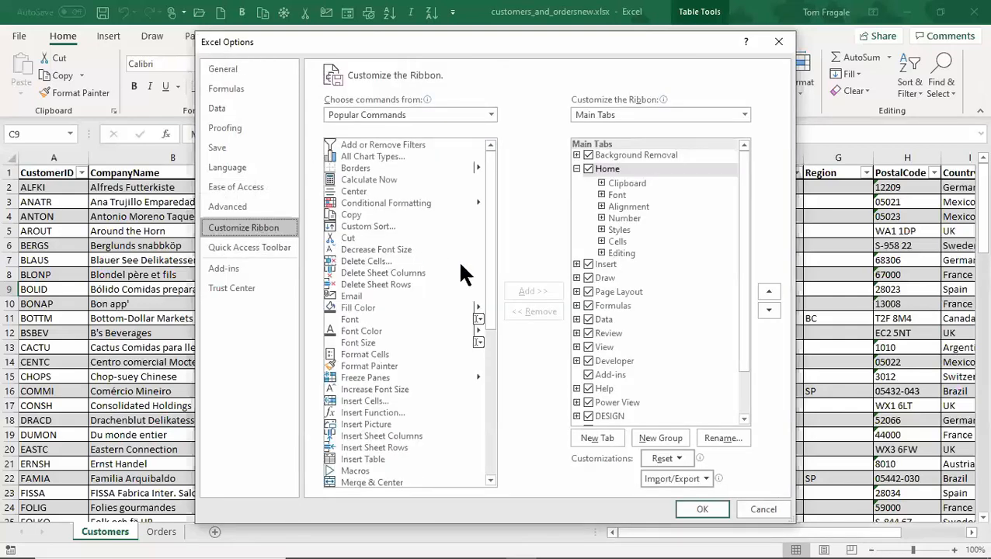
drag(748, 376, 750, 419)
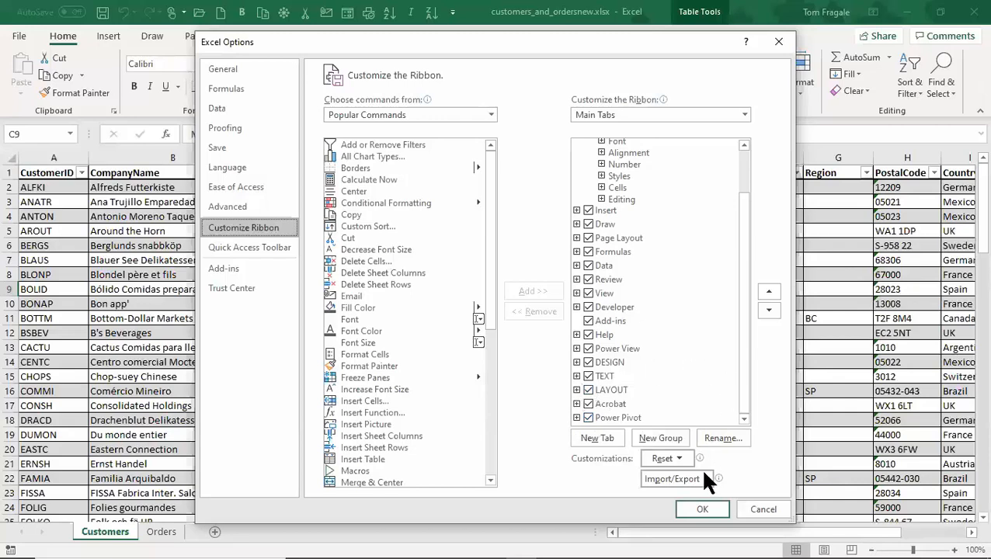
click(703, 511)
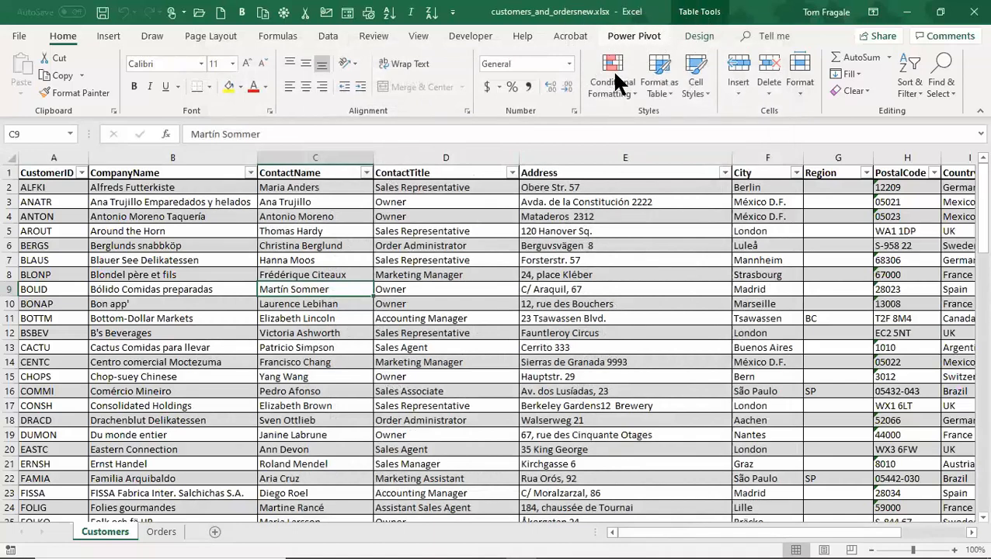
click(528, 406)
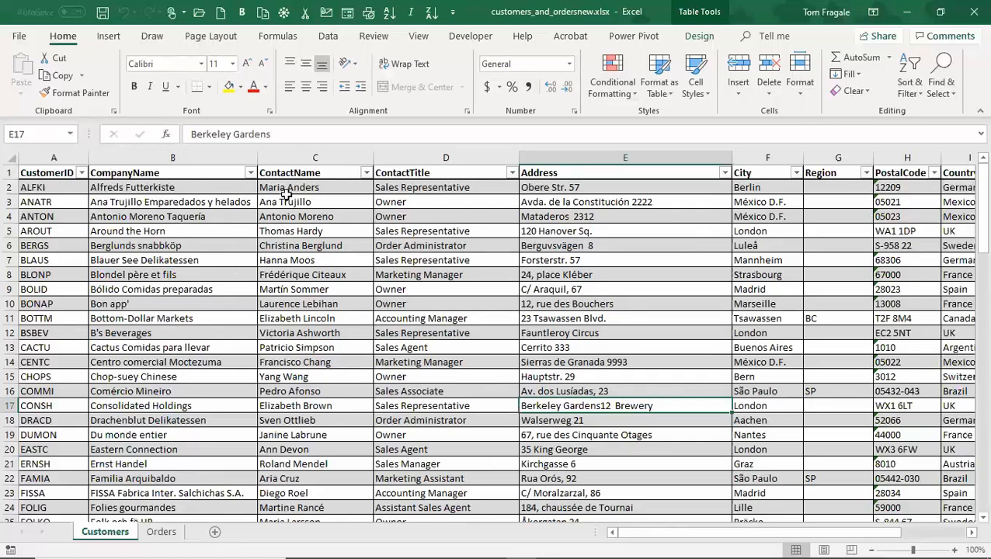
click(273, 242)
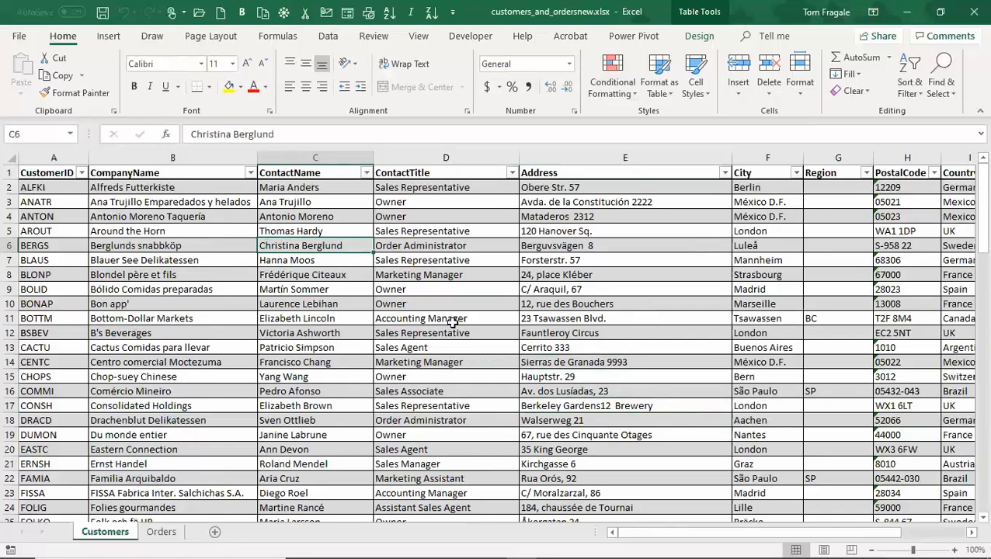
Format the customer data on the Customers sheet as a table using the black light style with full gridlines
click(234, 246)
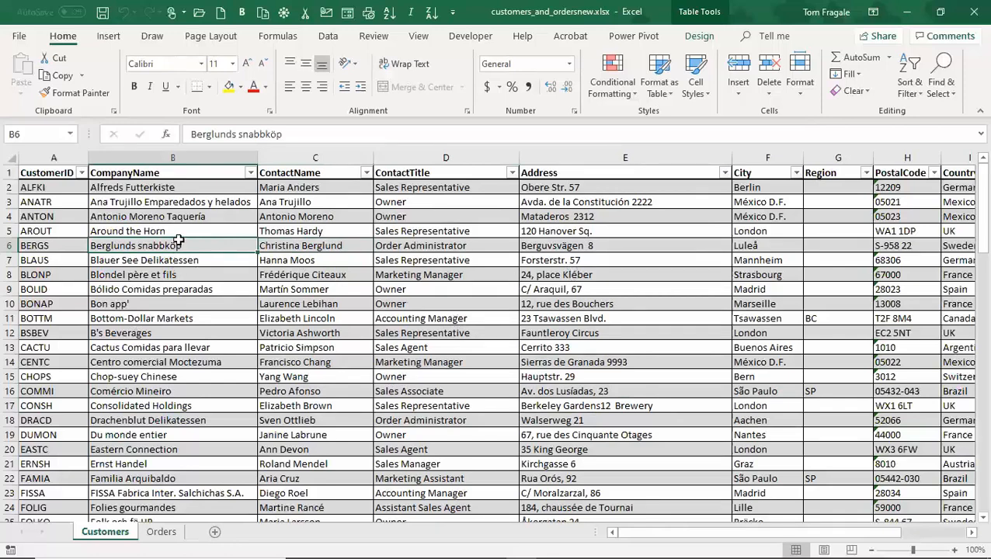
key(ctrl)
key(ctrl)
key(ctrl)
key(ctrl)
key(ctrl)
key(ctrl)
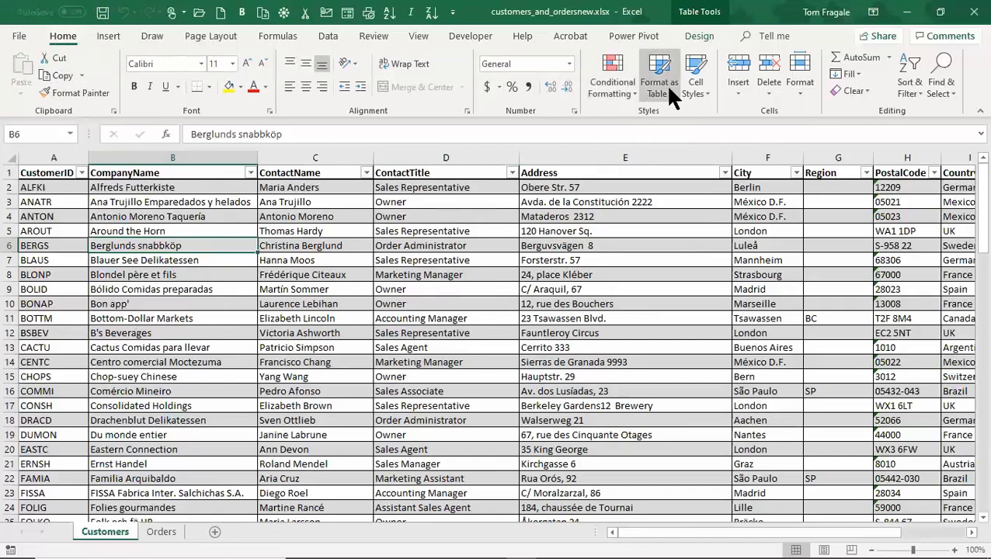
click(664, 83)
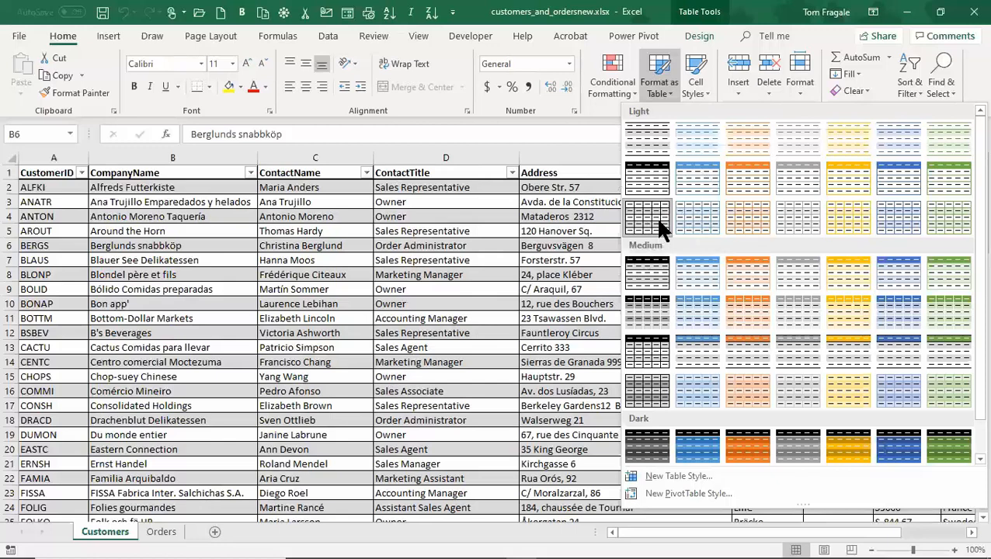
click(656, 222)
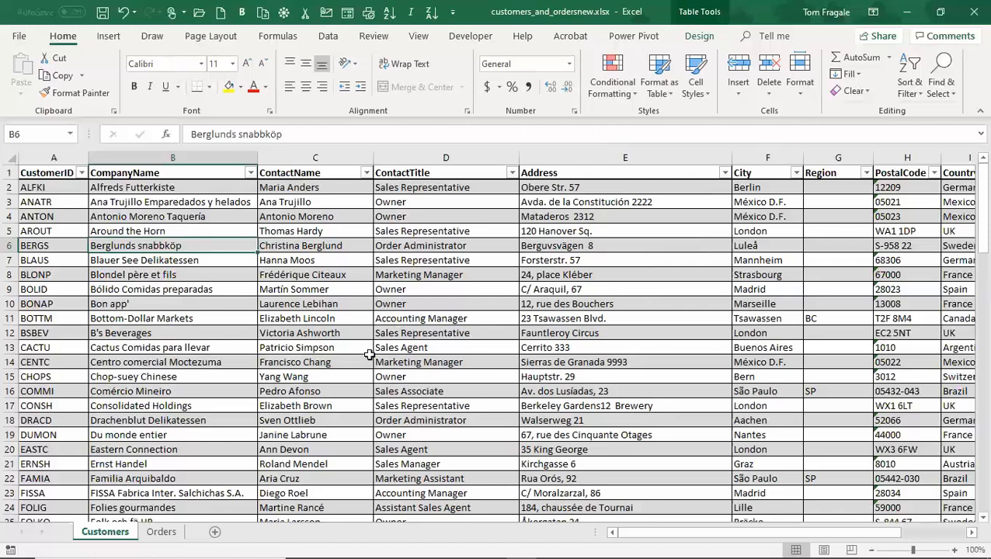
Check the table name assigned to the customer table in its design properties
click(348, 263)
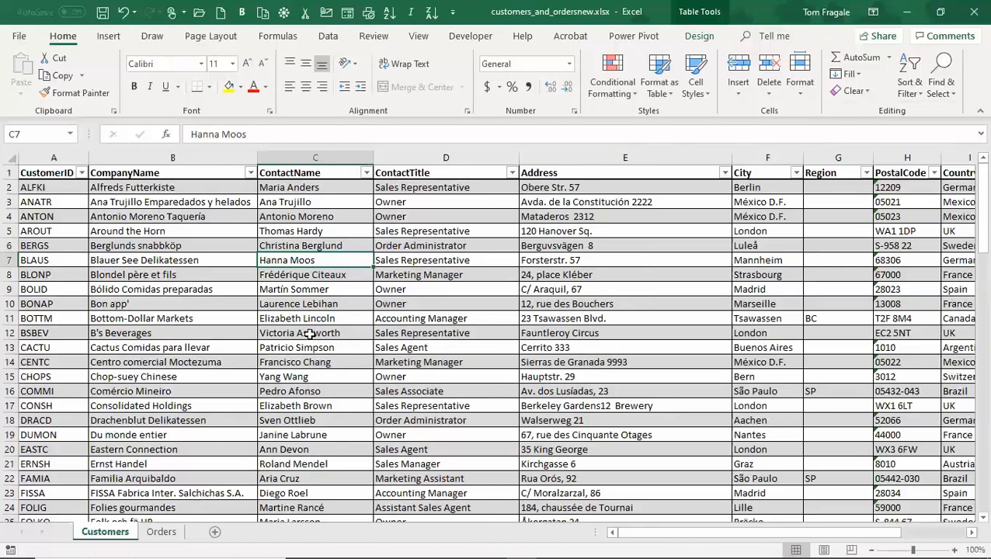
click(341, 293)
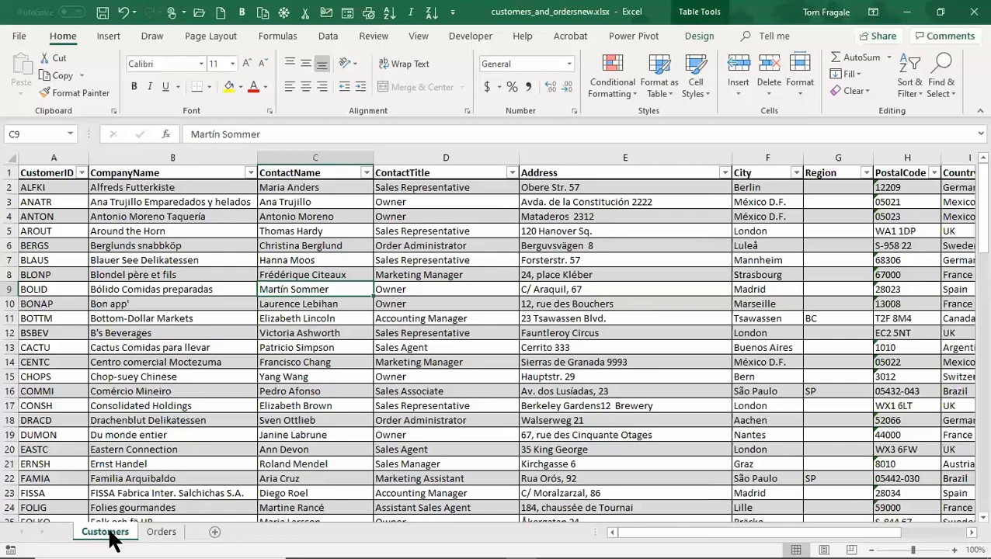
click(194, 435)
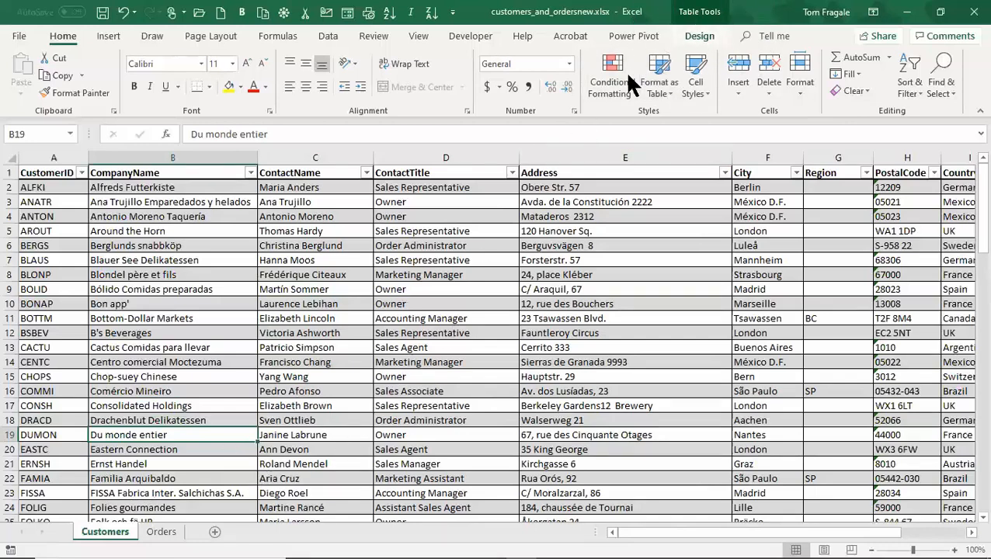
click(699, 36)
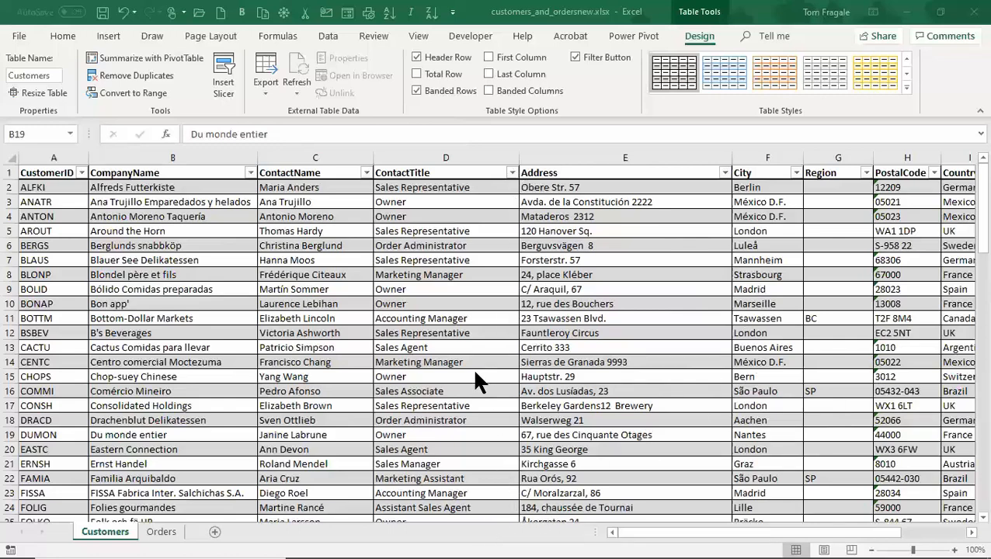
click(247, 223)
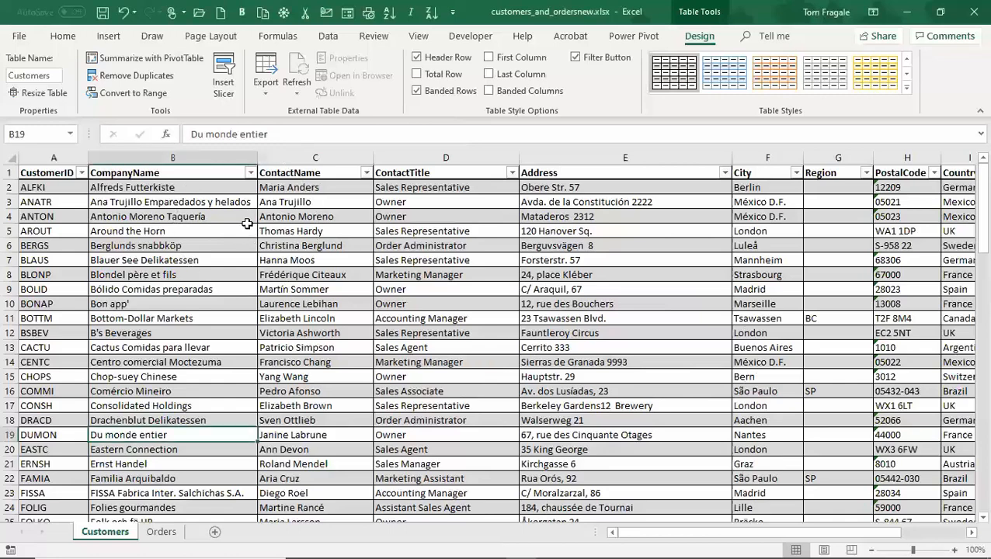
click(247, 228)
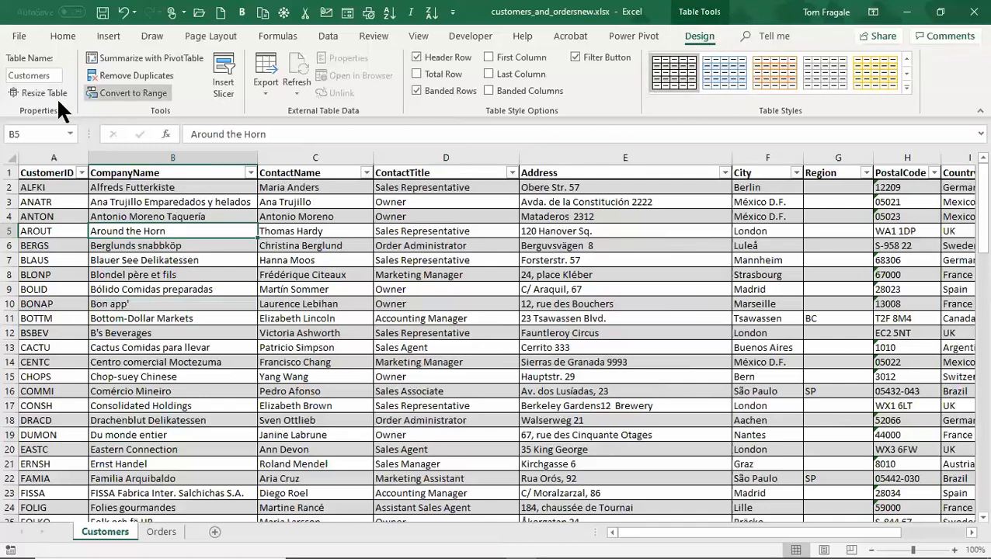
click(48, 78)
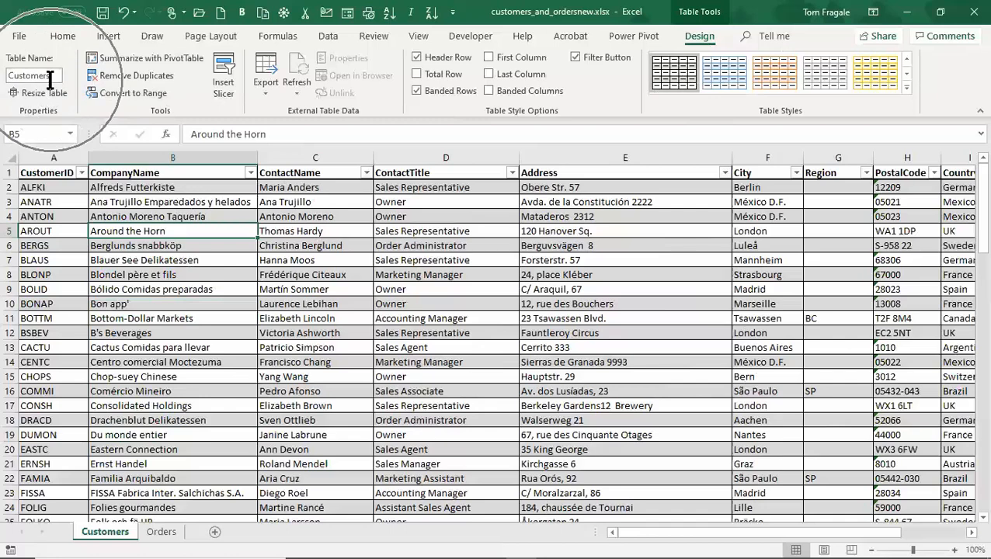
double_click(52, 76)
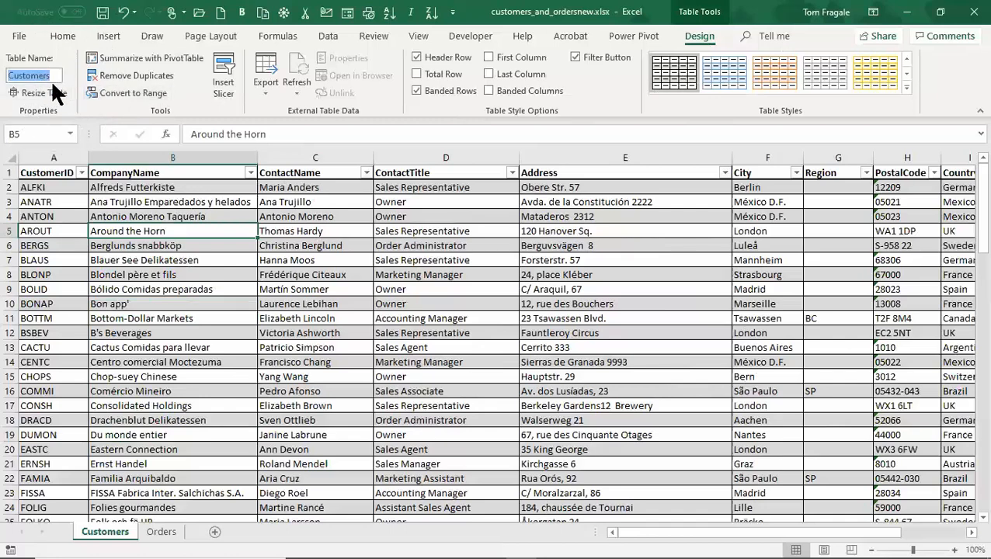
click(157, 276)
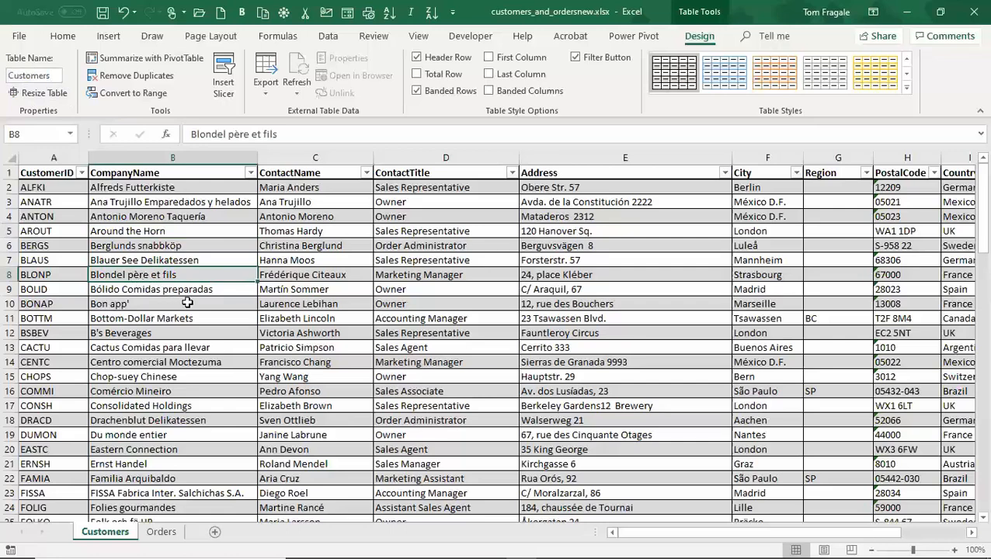
Format the order data on the Orders sheet as a table using the black light style with full gridlines
click(163, 533)
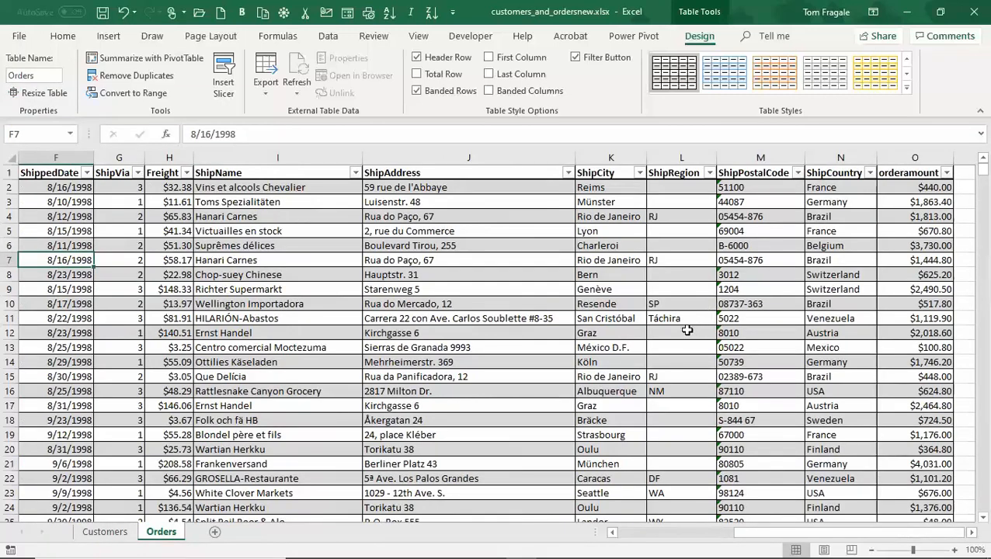
click(249, 225)
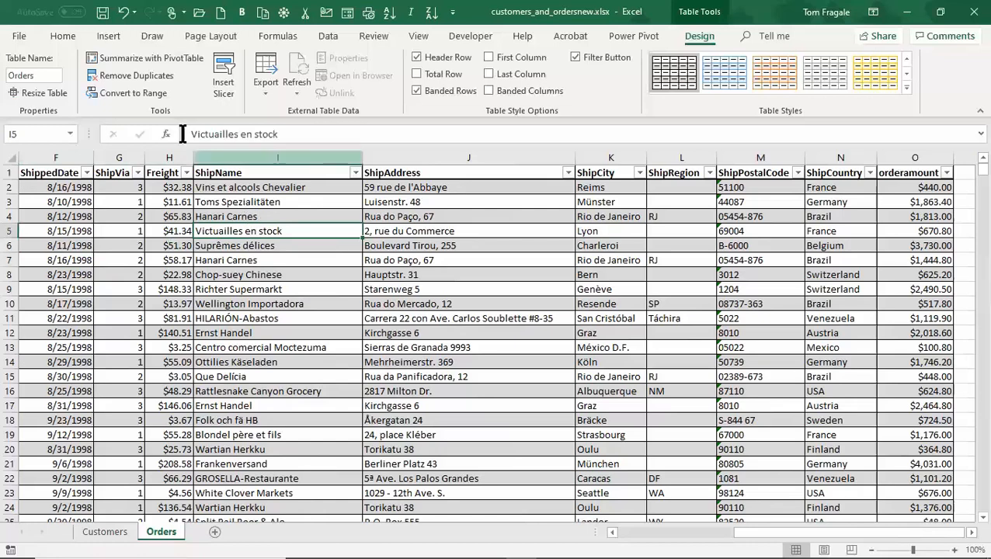
click(65, 36)
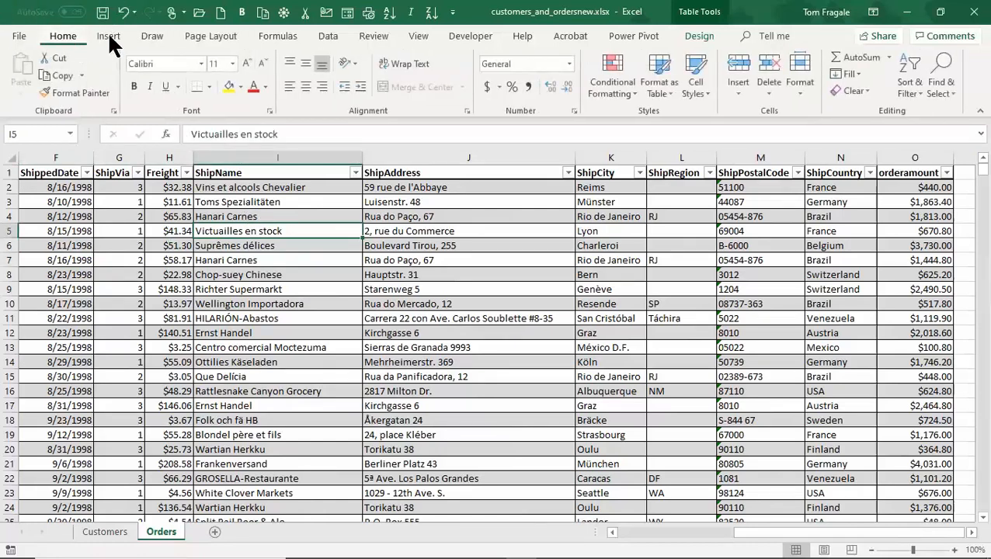
click(658, 91)
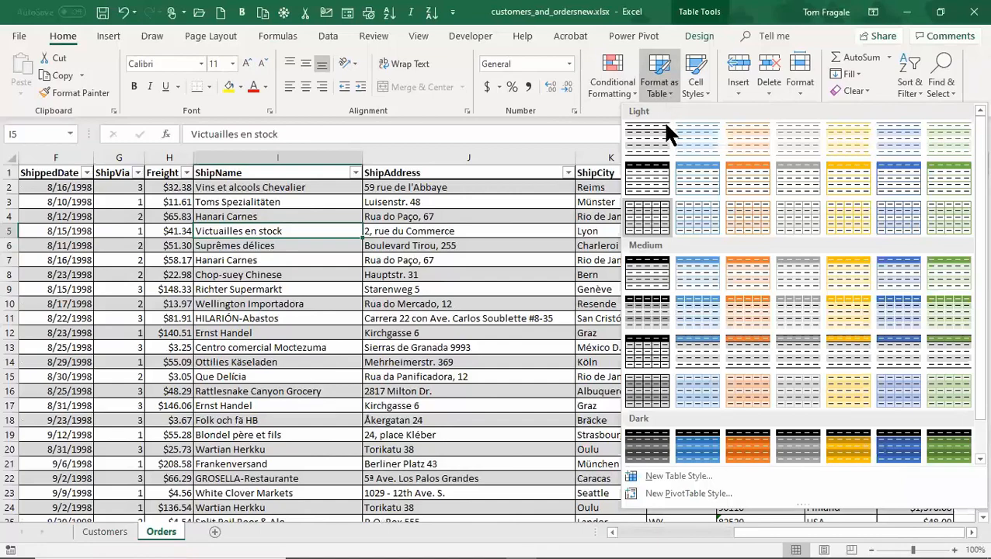
click(635, 229)
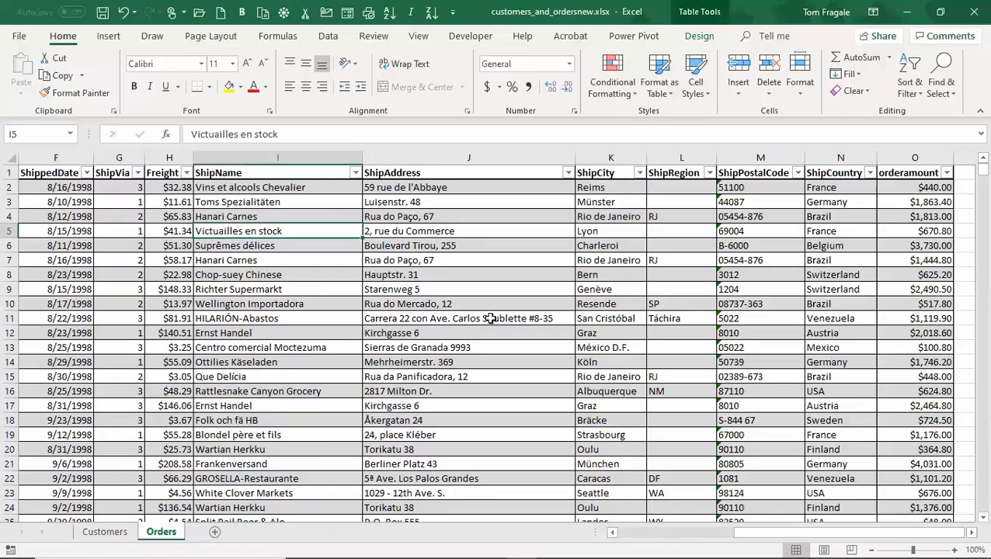
click(413, 301)
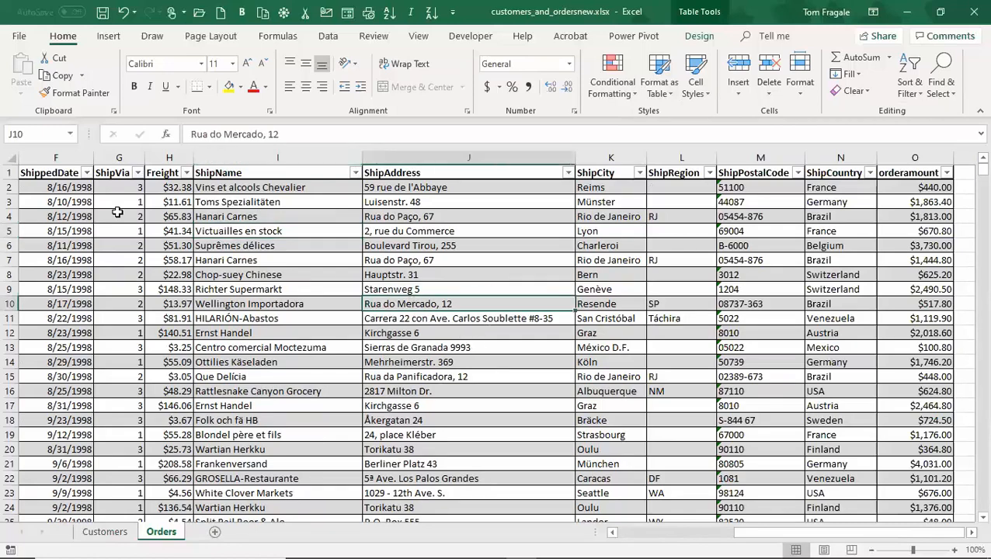
click(10, 172)
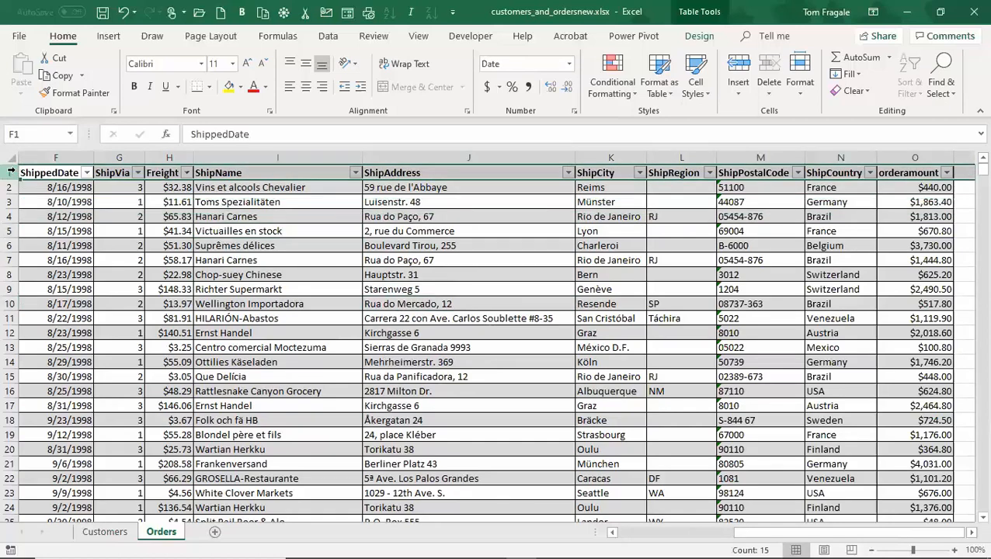
click(371, 298)
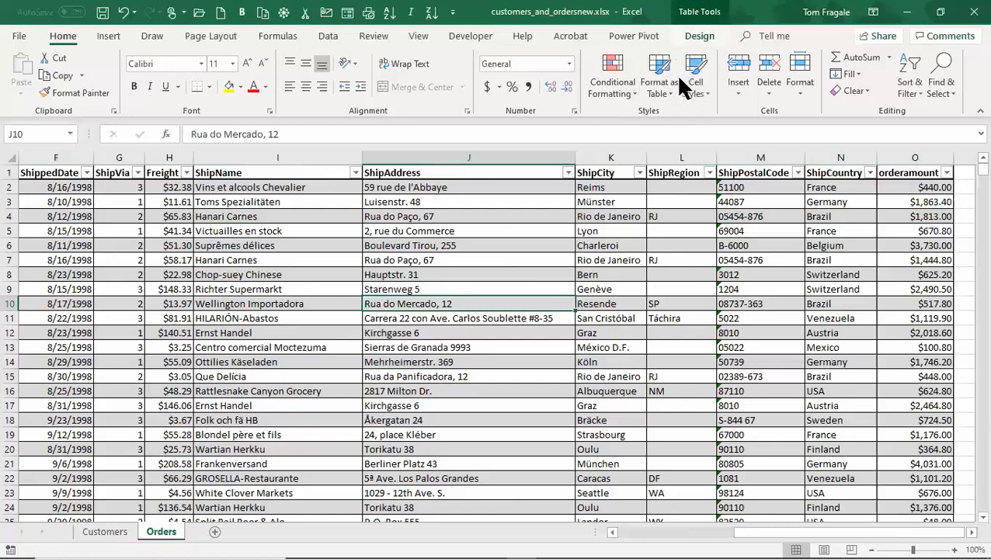
Check the table name assigned to the order table in its design properties
click(694, 38)
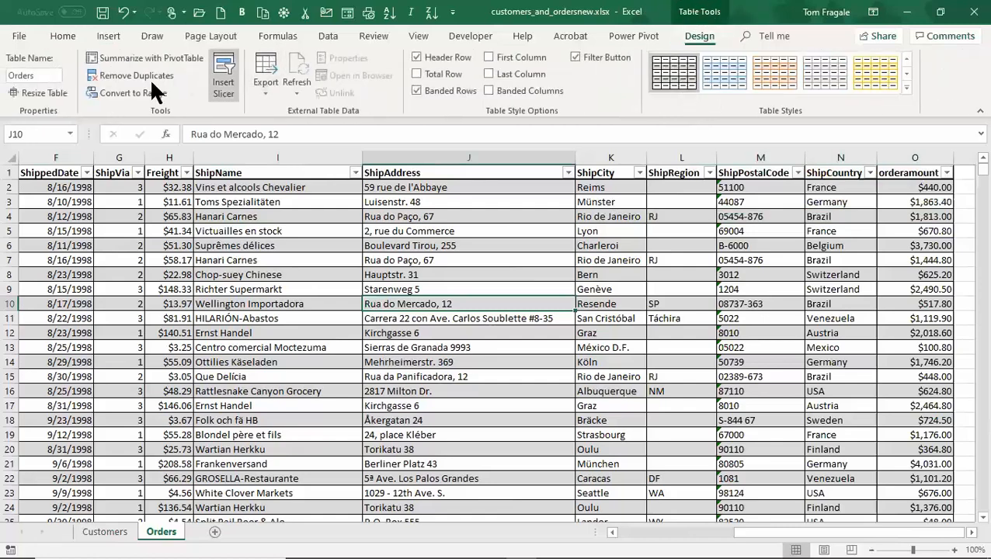
click(38, 80)
click(77, 256)
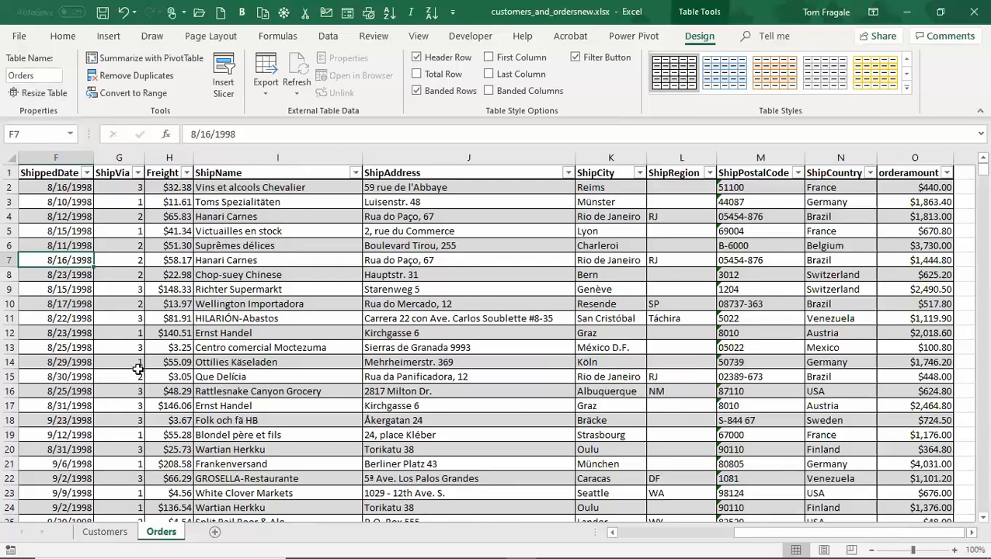
Compare the CustomerID columns of the Customers and Orders sheets as the common field between the two tables
click(108, 536)
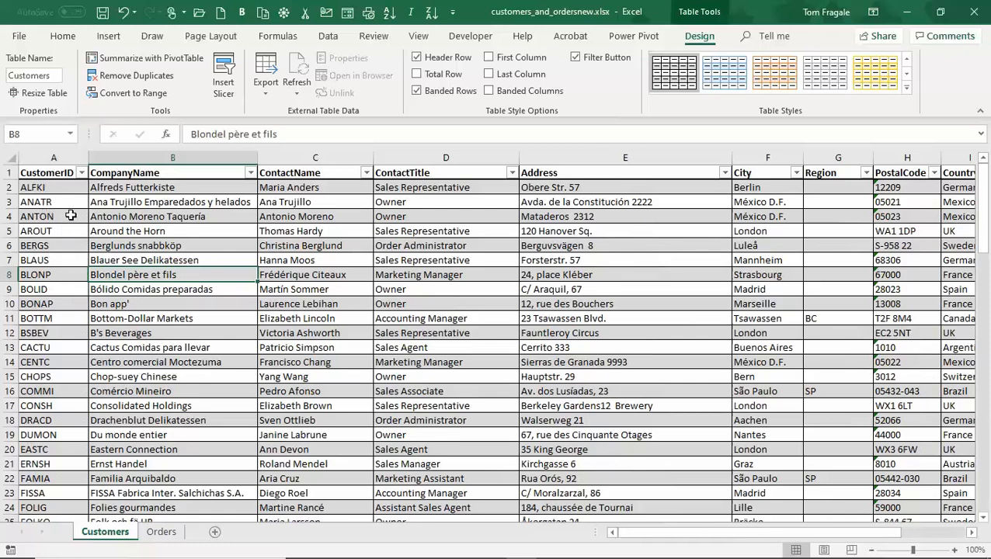
click(163, 534)
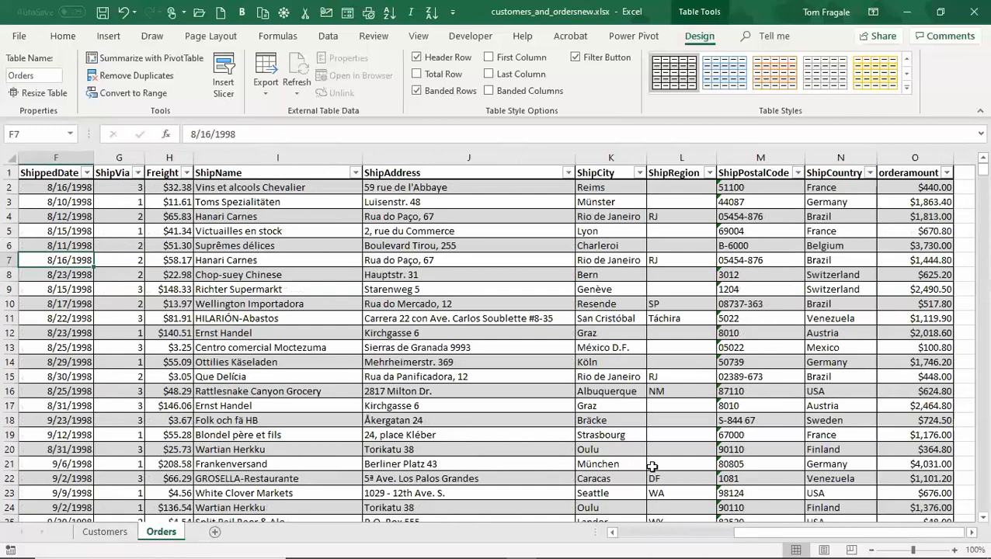
drag(736, 535, 621, 539)
click(100, 217)
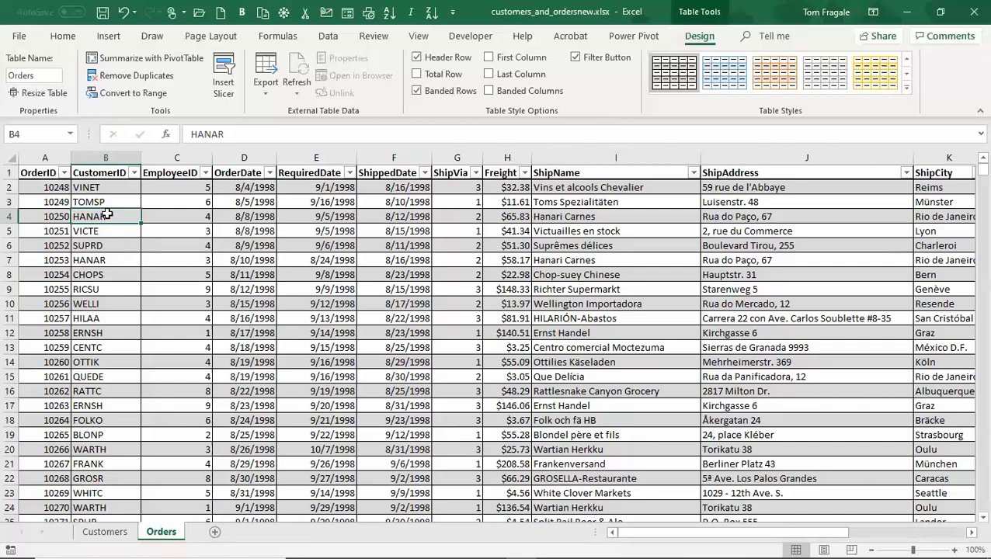
click(101, 260)
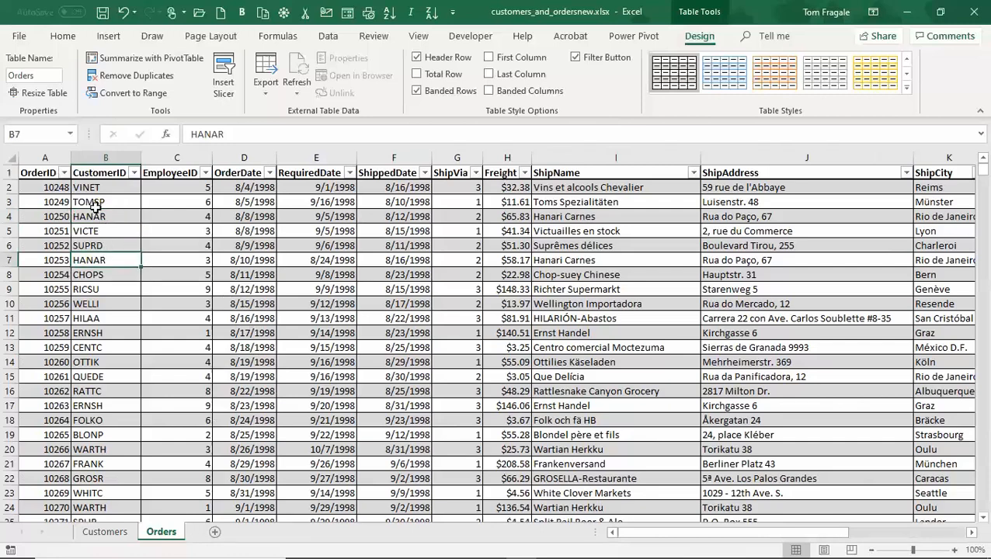
click(95, 214)
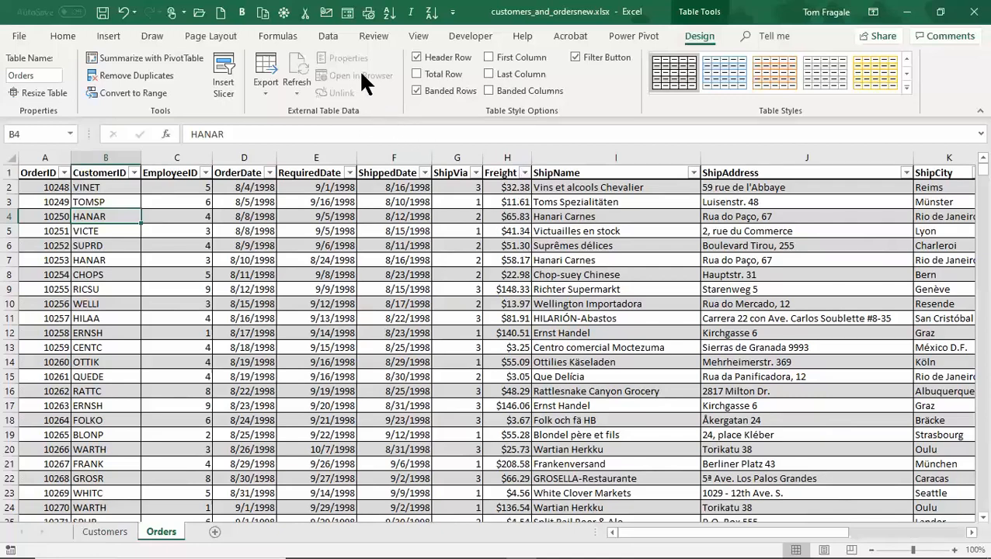
Delete the existing relationship between the Orders and Customers tables in the workbook's relationship manager
key(alt+a)
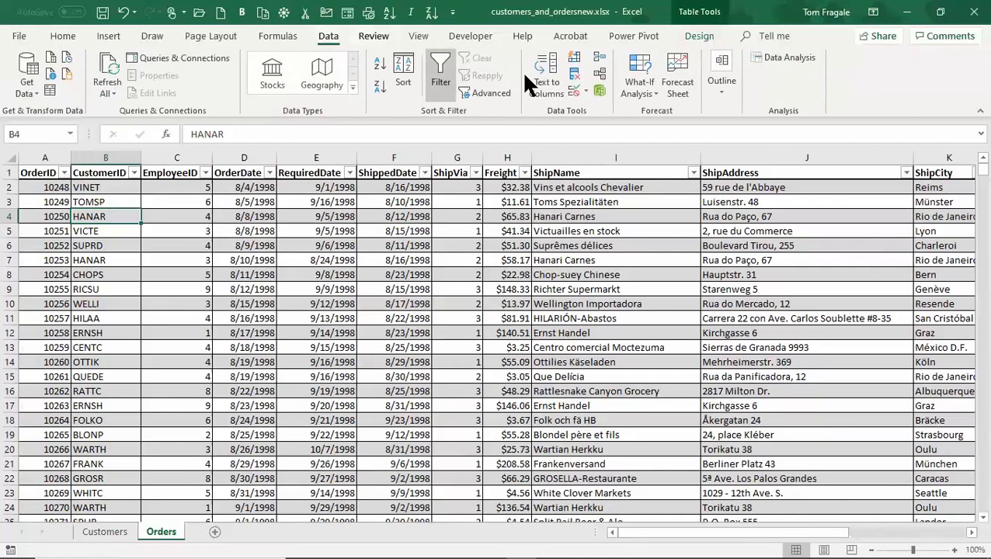
click(594, 72)
click(594, 72)
key(ctrl)
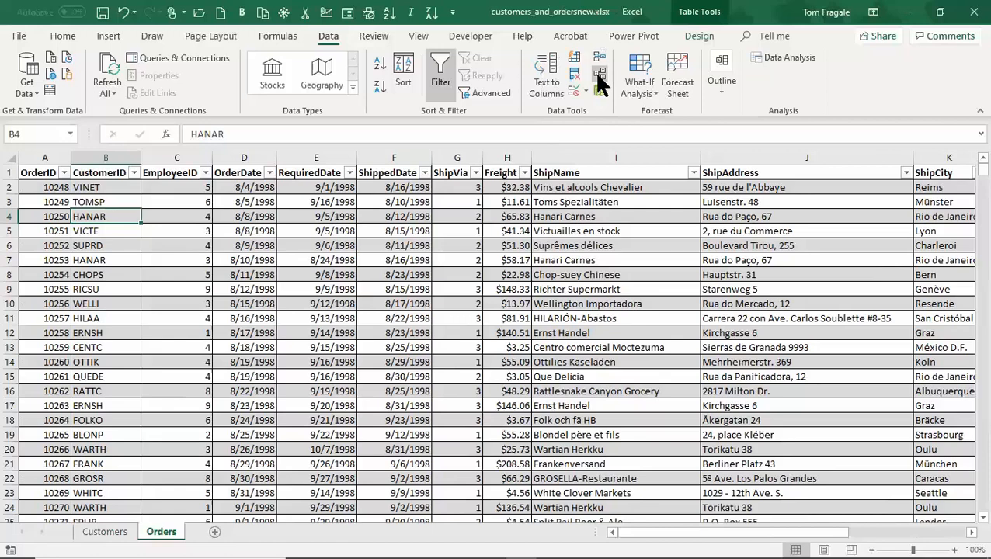
click(597, 75)
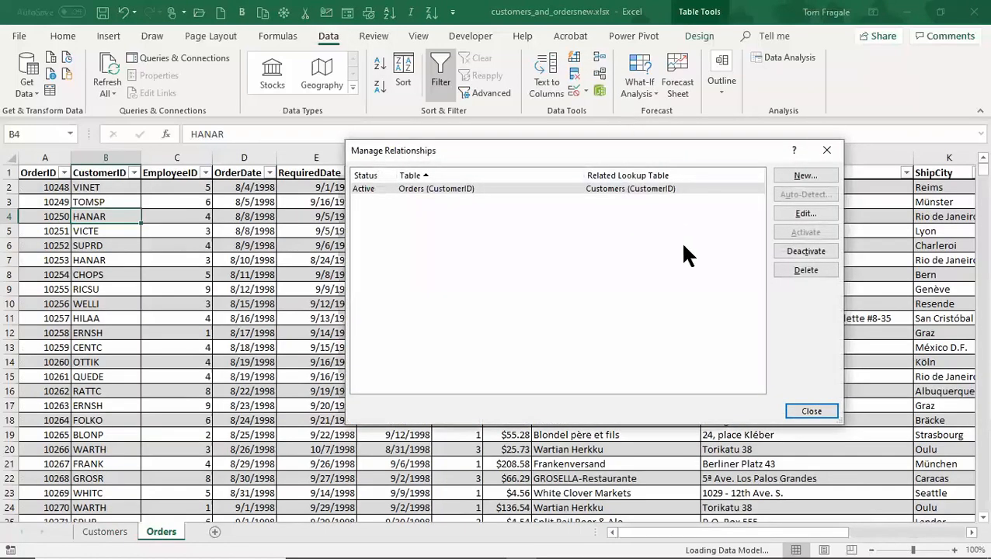
click(805, 274)
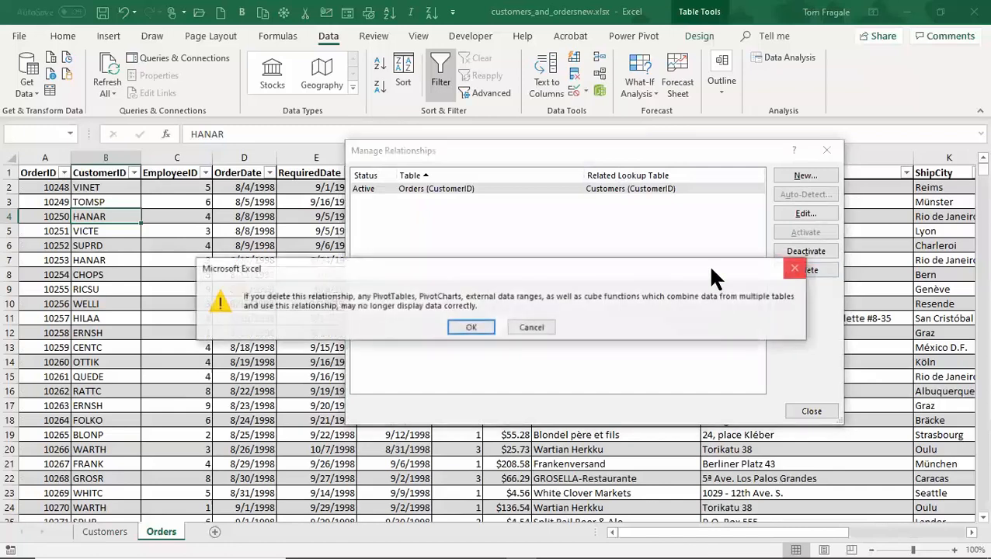
click(480, 330)
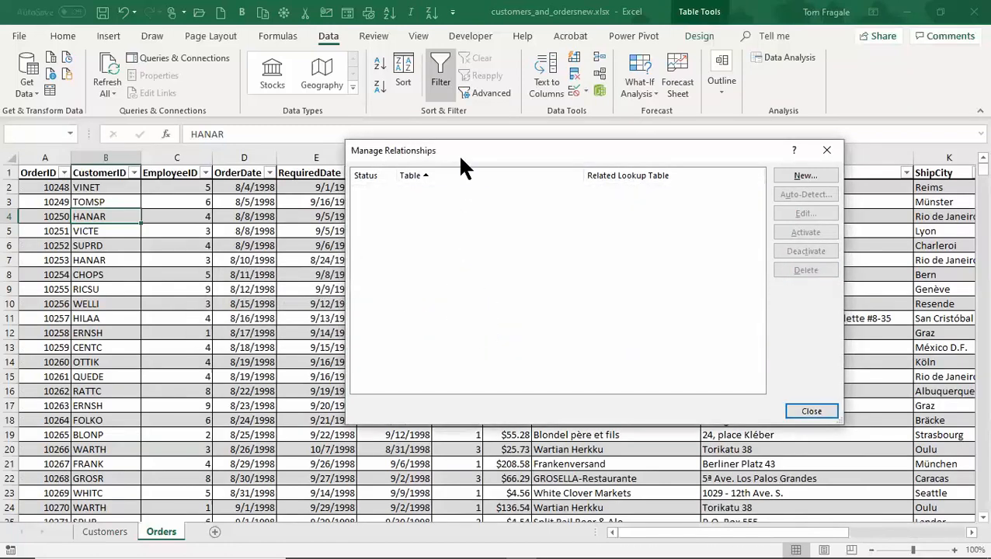
Start a new relationship with the data model table Orders and CustomerID as its foreign column
drag(458, 153, 469, 155)
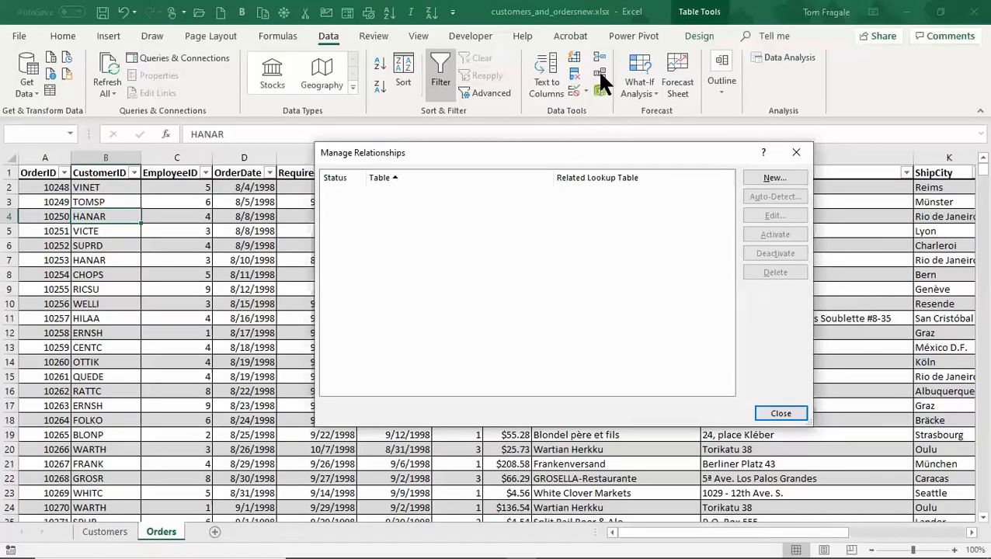
click(771, 175)
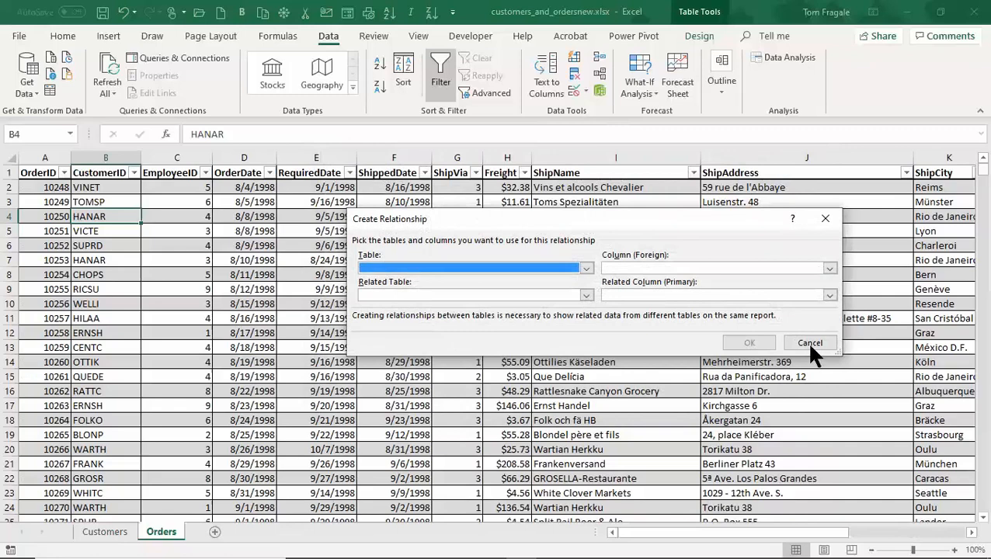
click(586, 268)
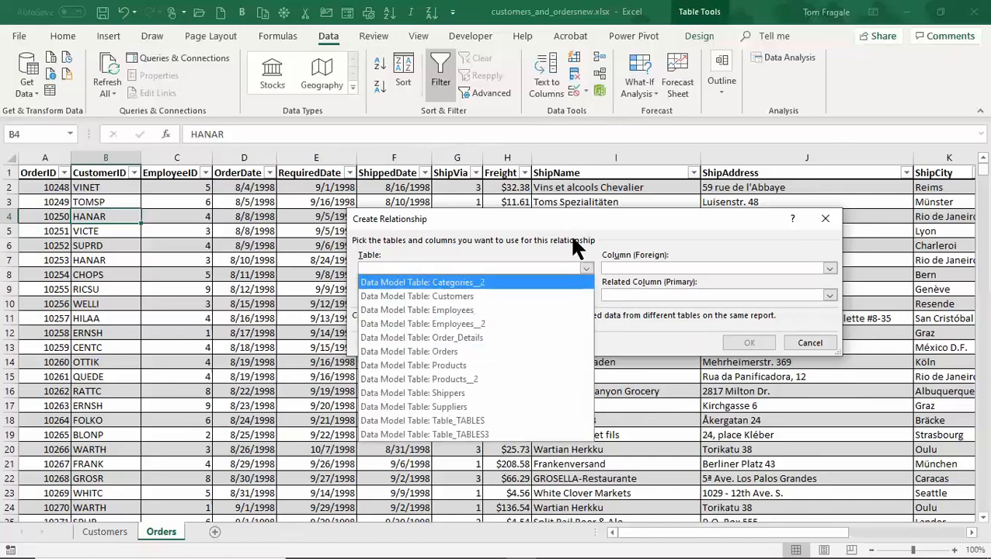
click(472, 352)
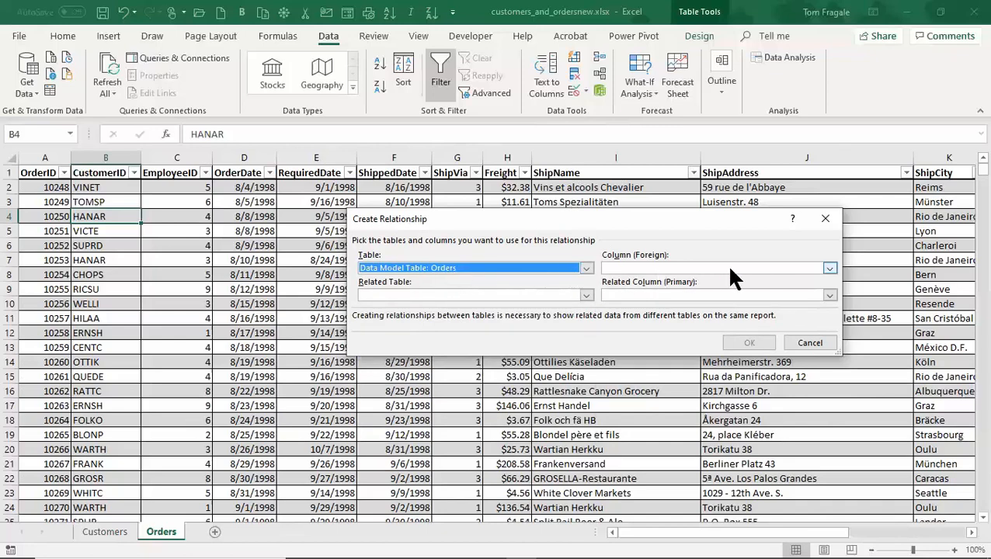
click(824, 269)
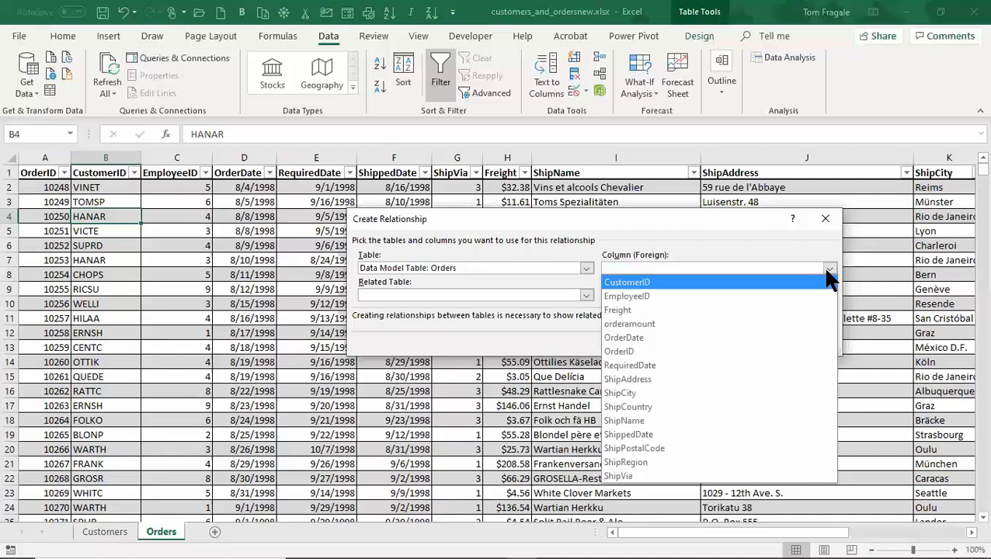
click(629, 283)
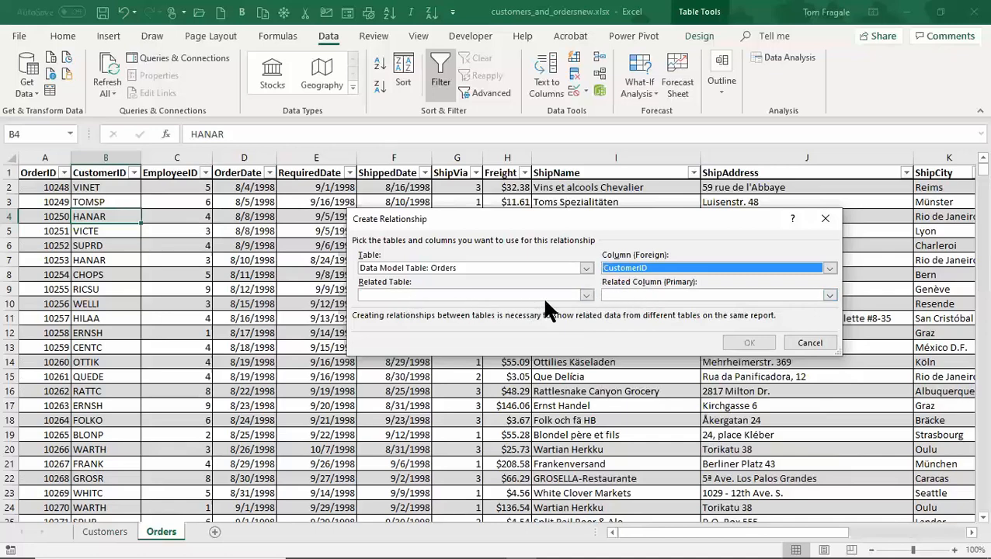
Set the data model table Customers as the related table with CustomerID as primary column, and create the relationship
click(586, 296)
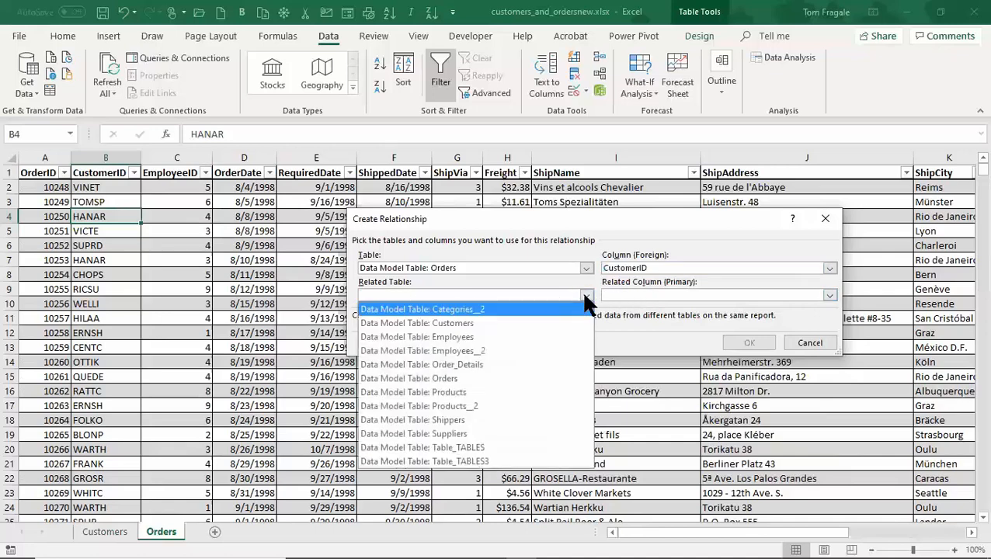
click(458, 324)
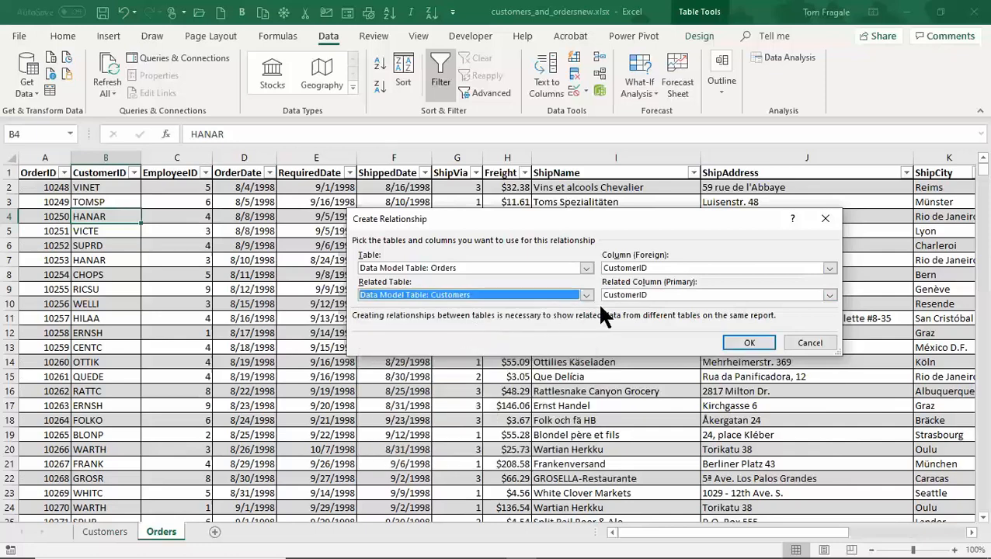
click(665, 295)
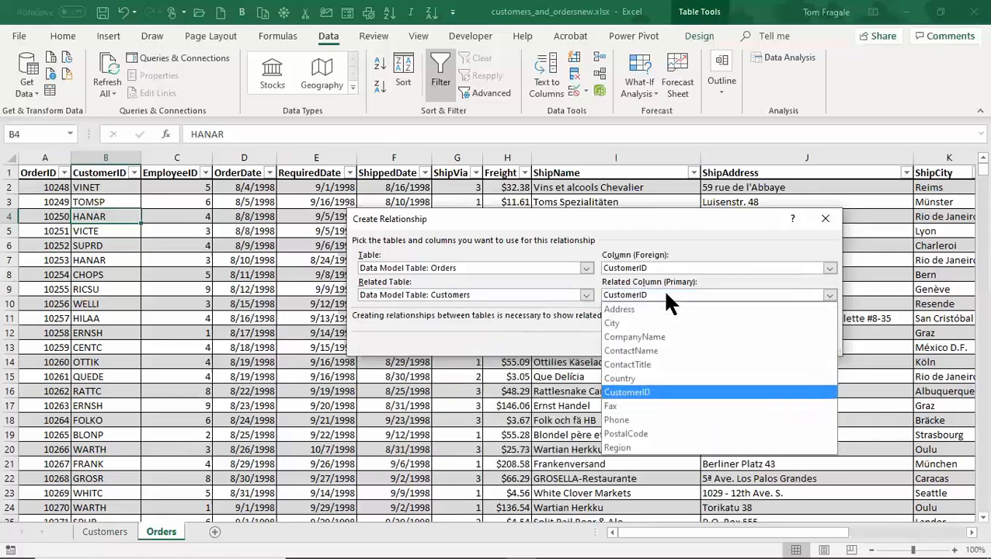
click(650, 393)
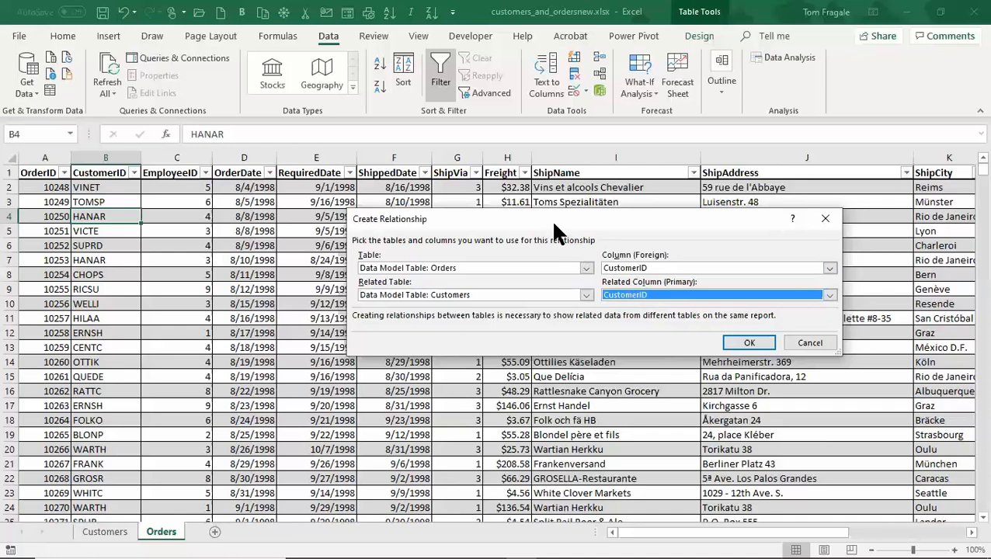
click(734, 346)
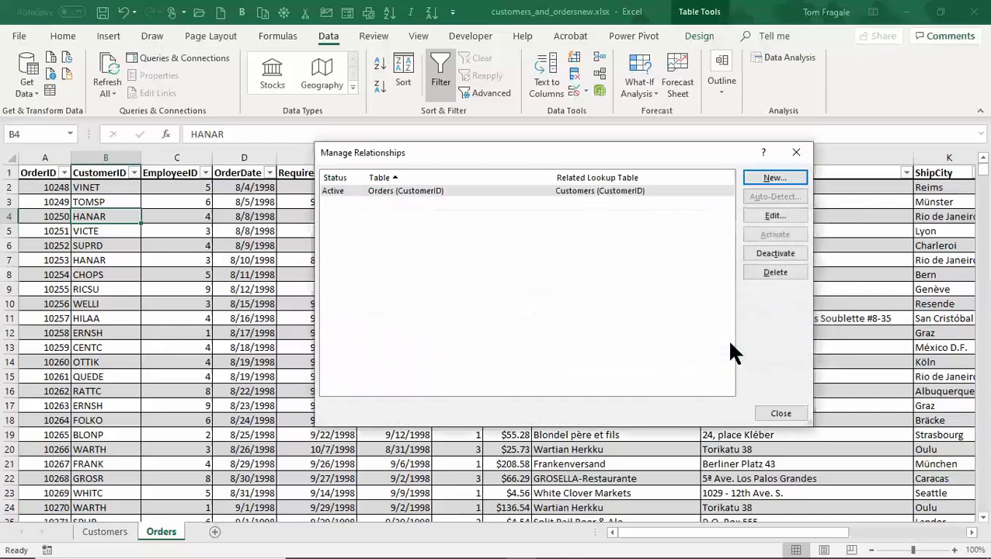
Select the Orders–Customers relationship in the list, then close the relationship manager and save the workbook
click(389, 192)
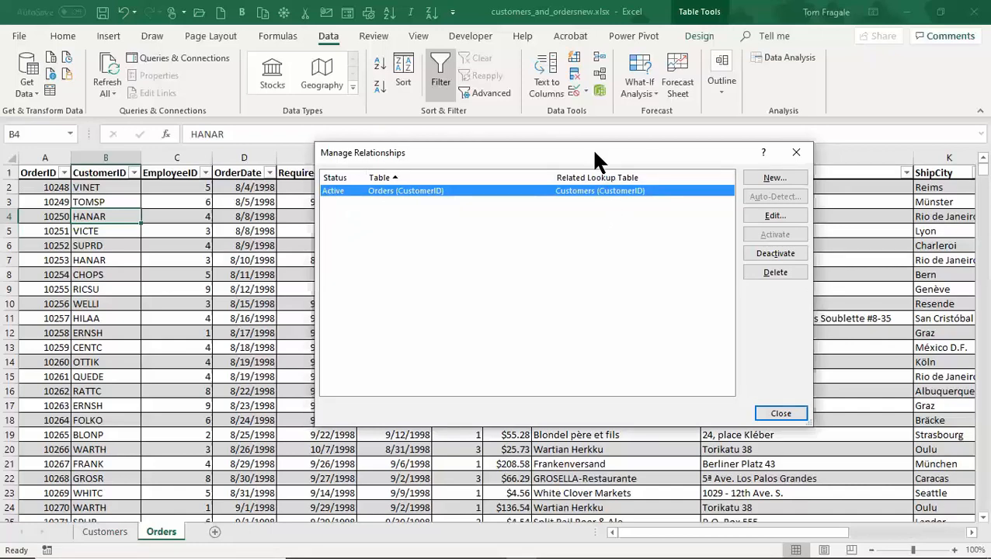
click(779, 412)
click(102, 11)
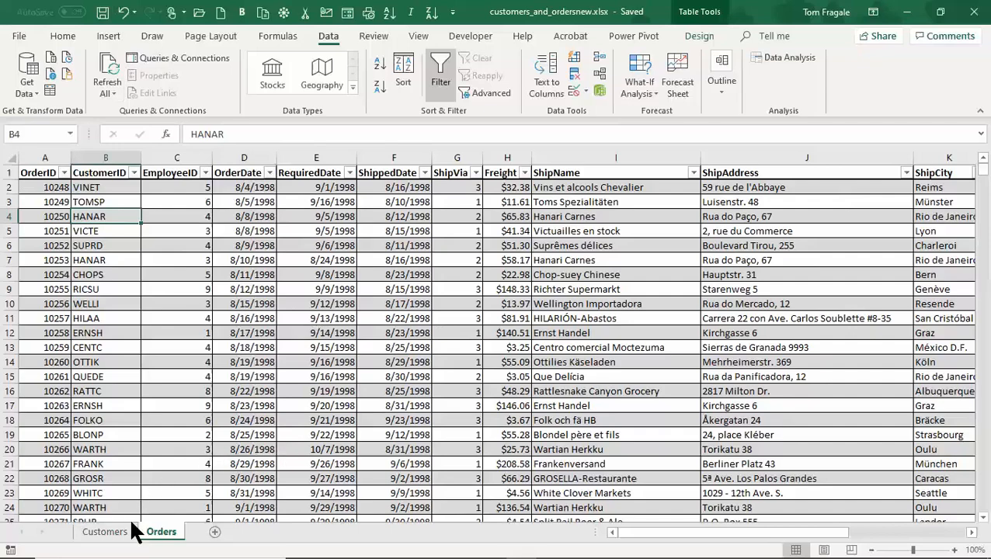
Review the customer data on the Customers sheet and return to the order data on the Orders sheet
click(106, 534)
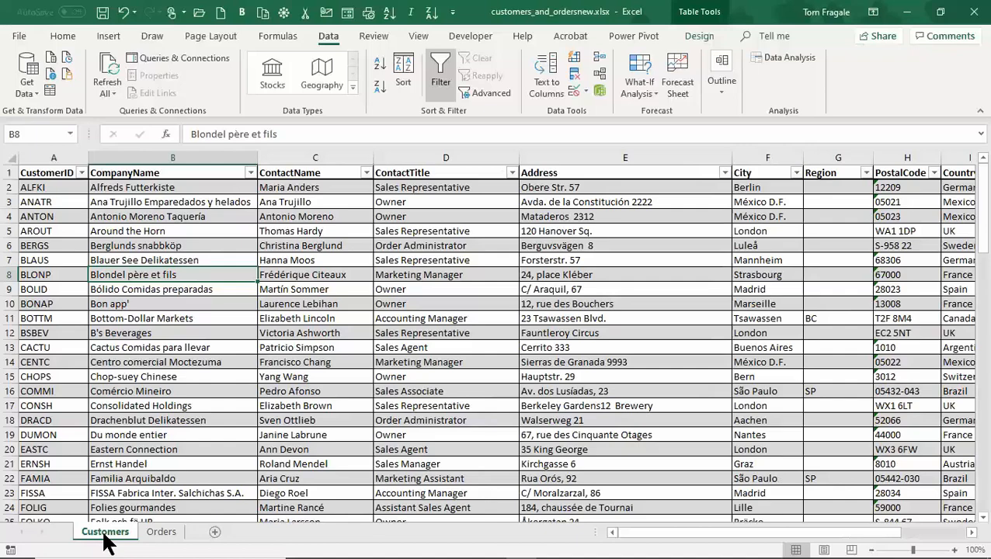
click(163, 535)
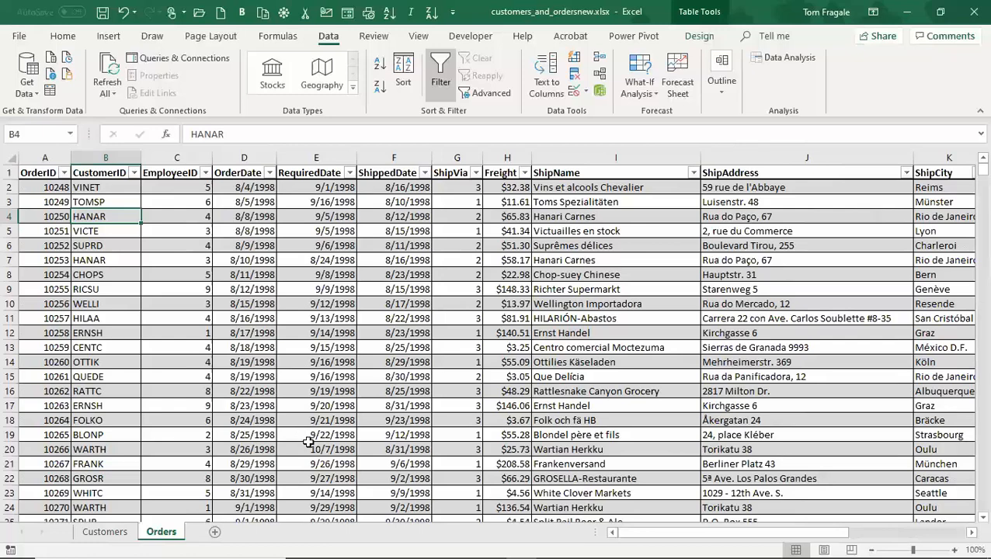
click(351, 350)
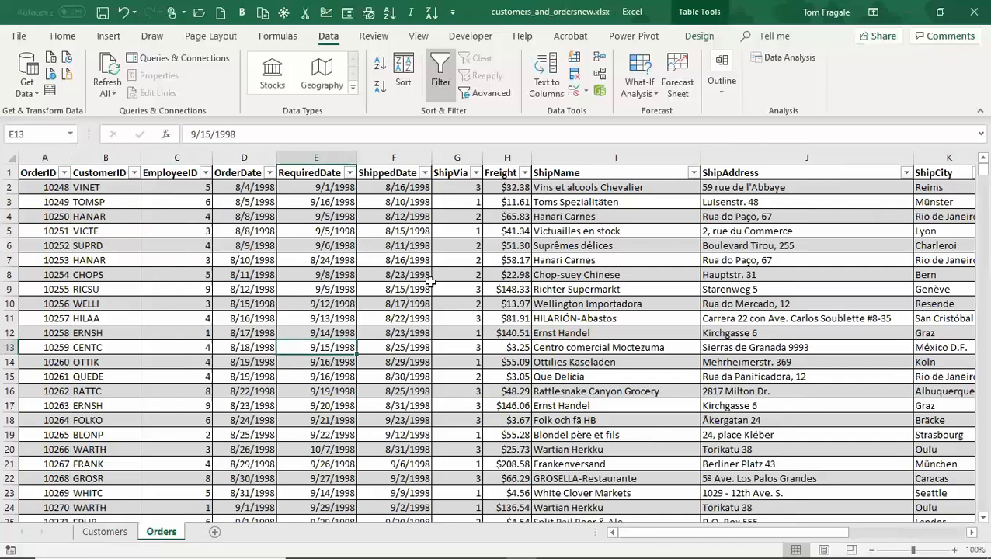
click(259, 275)
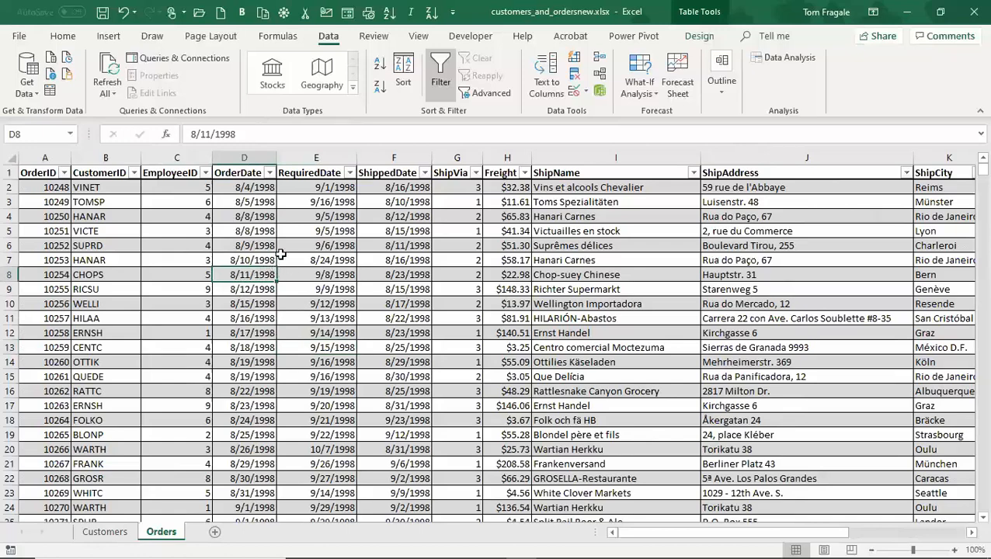
Insert a PivotTable from the Orders table on a new worksheet, adding the data to the Data Model
click(269, 245)
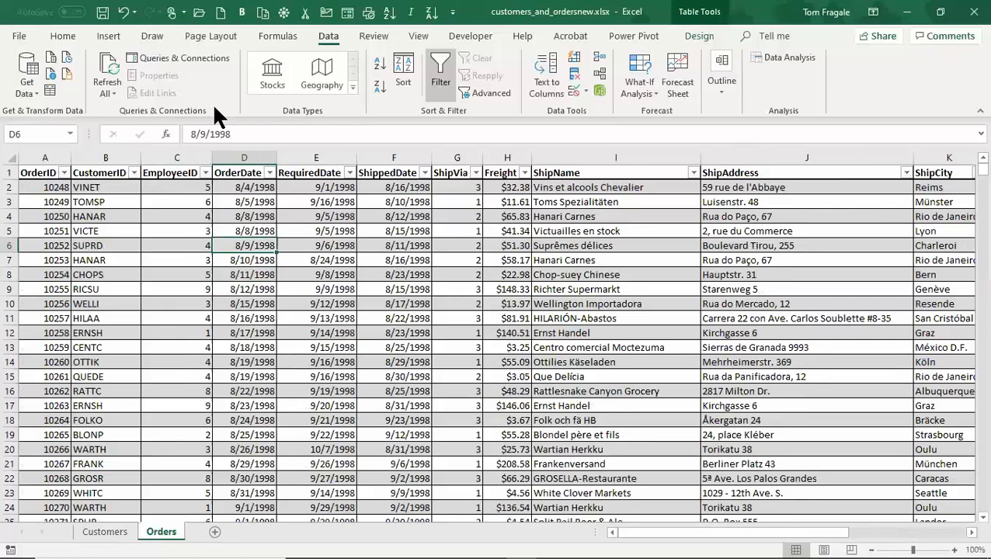
click(122, 37)
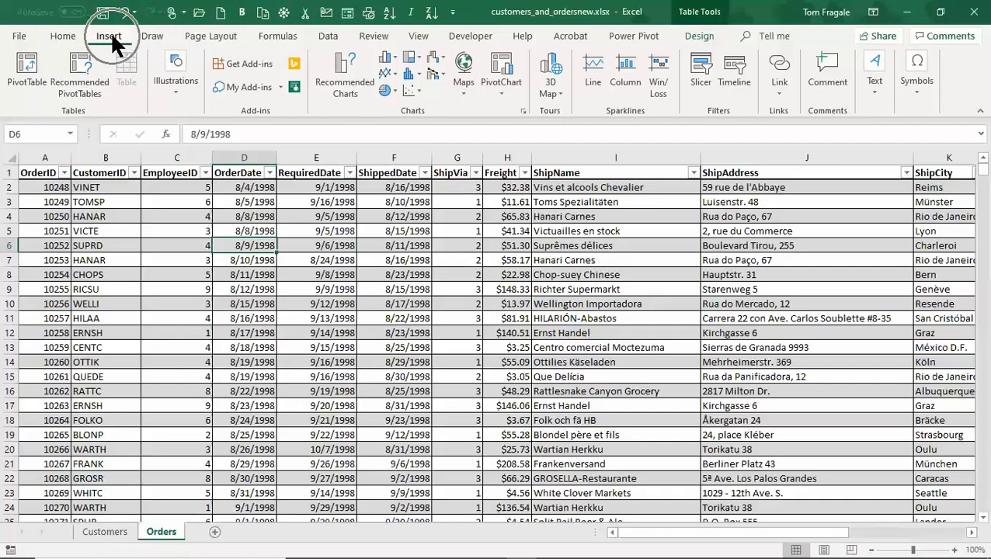
click(22, 71)
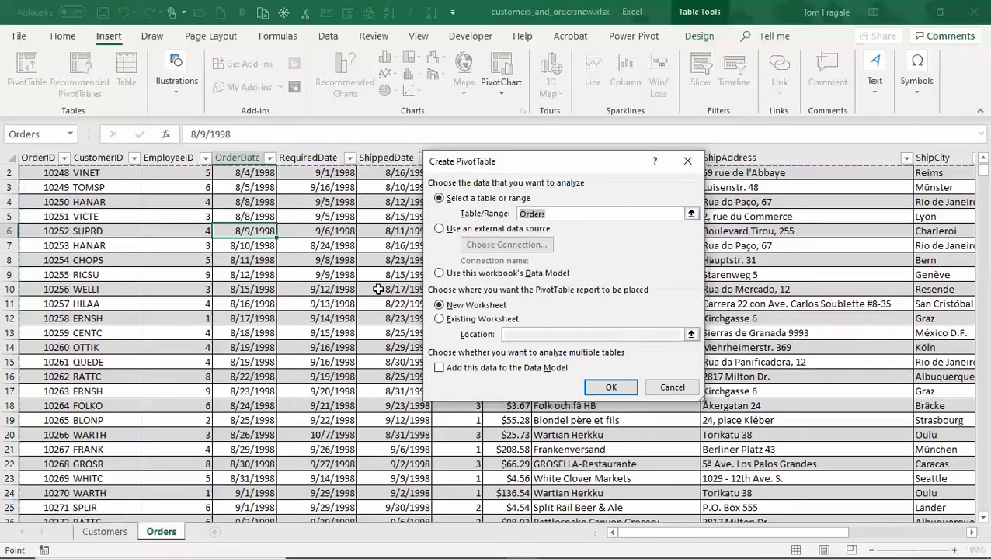
click(533, 216)
click(558, 214)
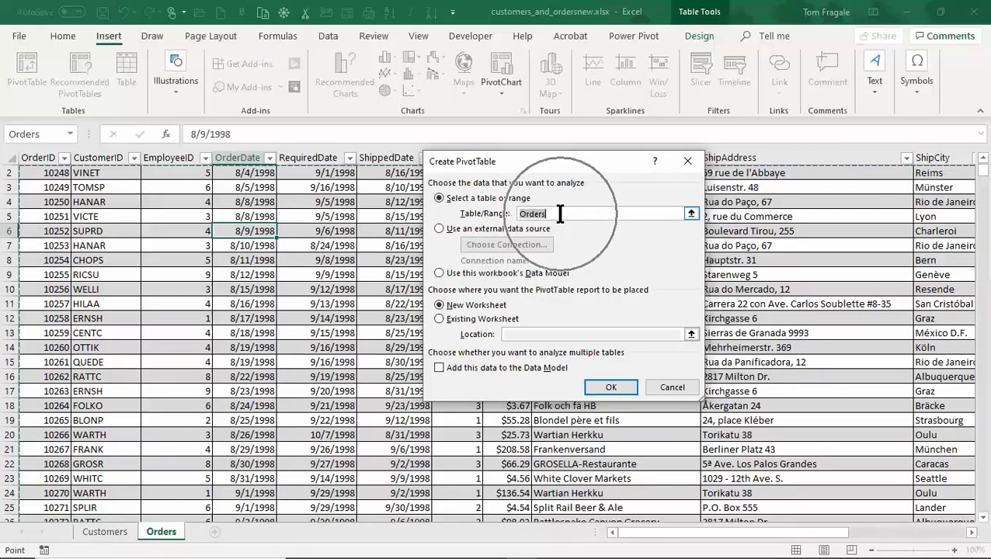
click(441, 368)
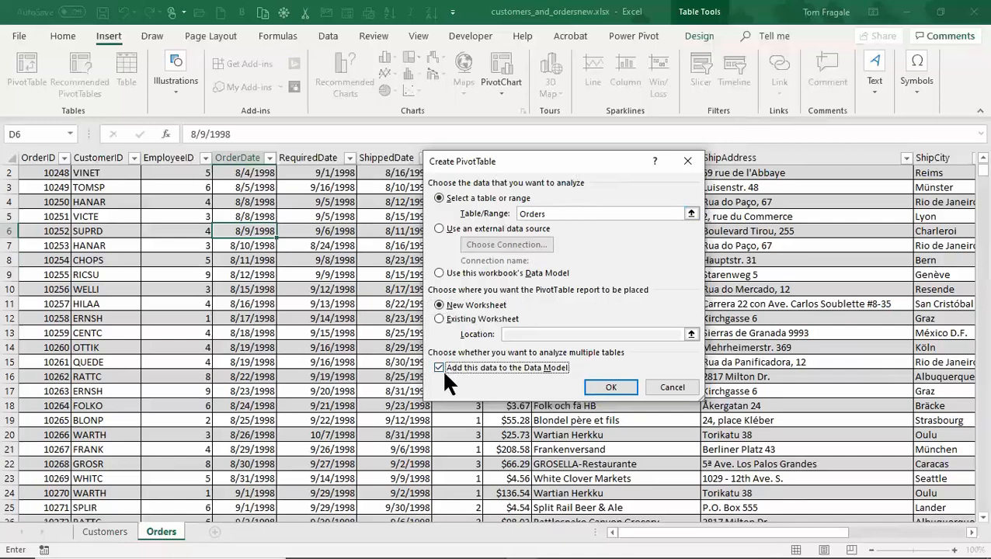
click(592, 383)
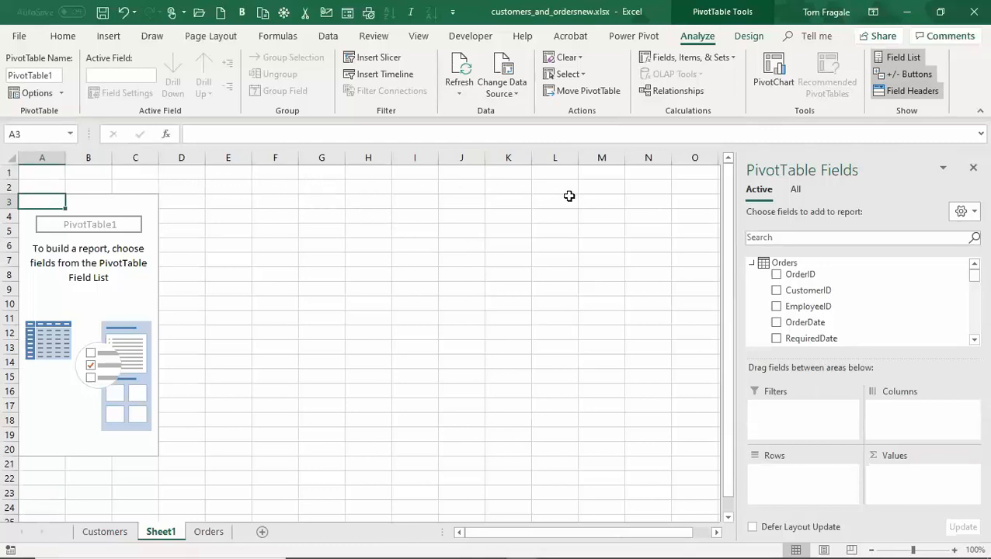
Show all data model tables in the field list and add CompanyName from the Customers table as the PivotTable rows
click(797, 191)
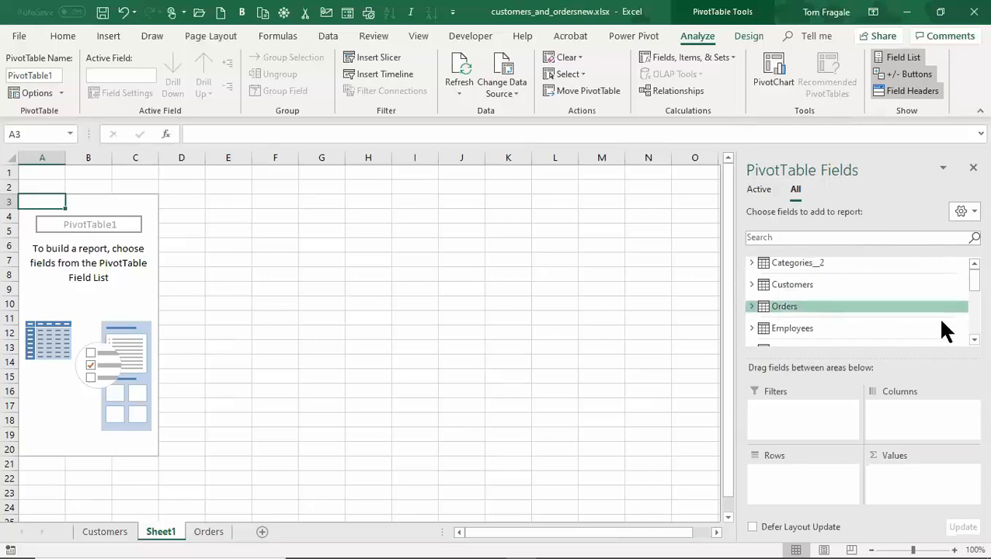
click(757, 289)
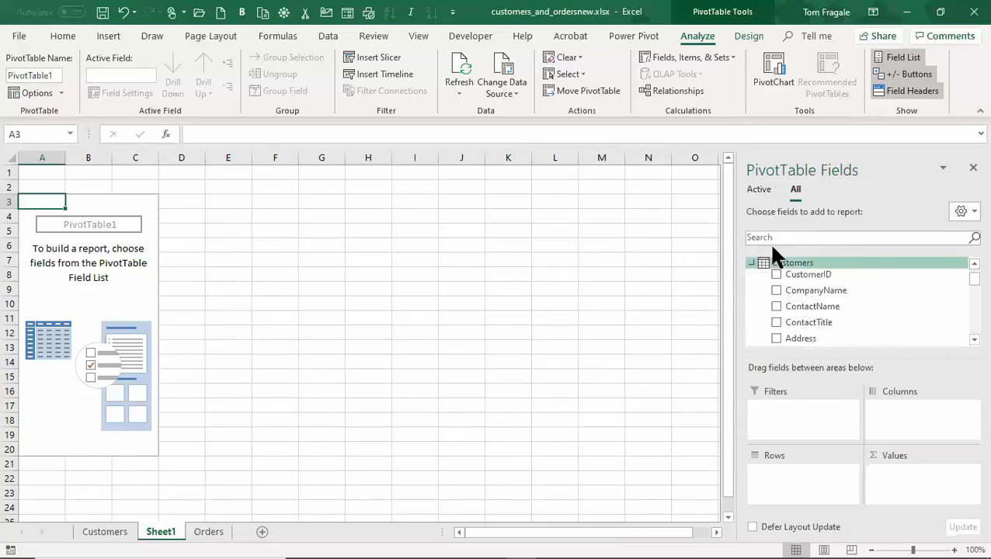
click(792, 191)
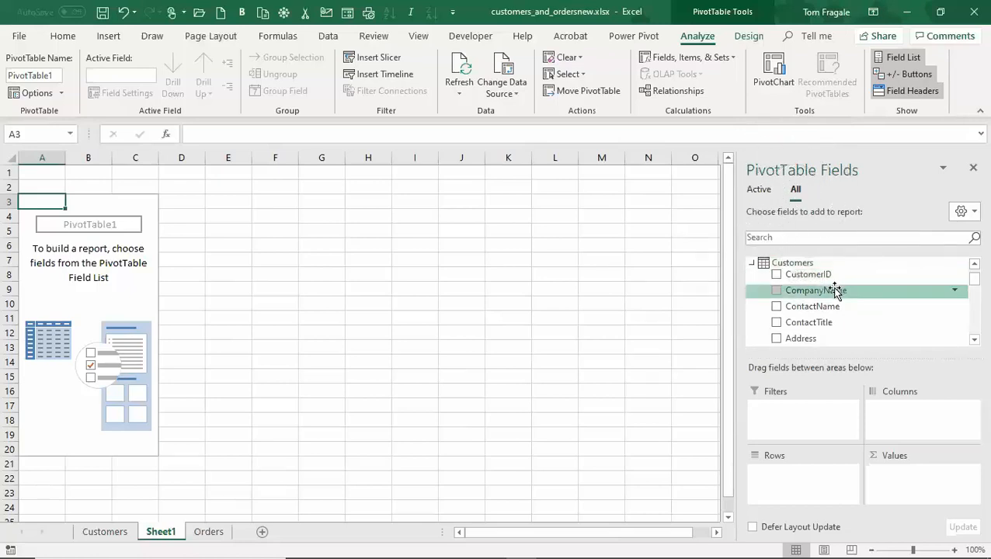
drag(827, 293, 807, 491)
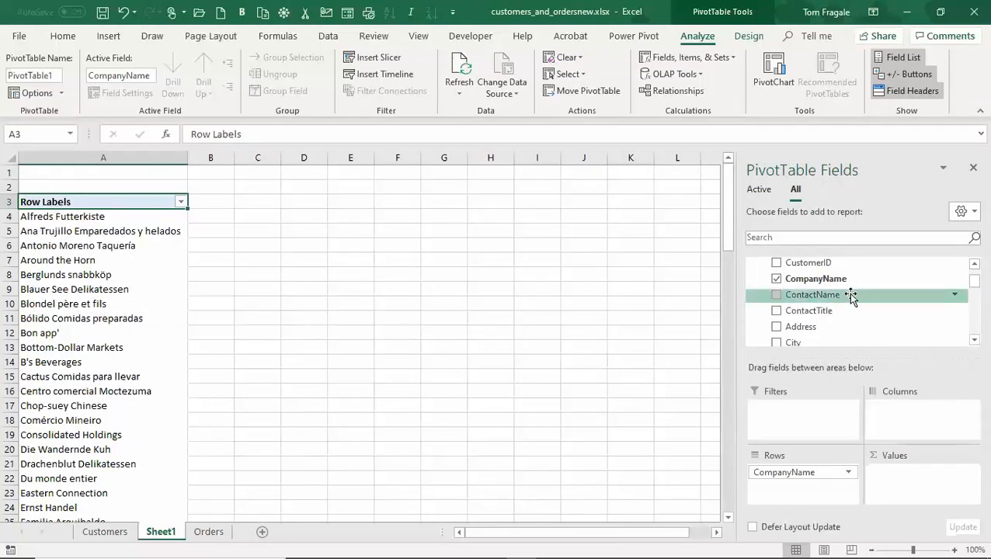
Add orderamount from the Orders table to the PivotTable values
drag(969, 283, 967, 298)
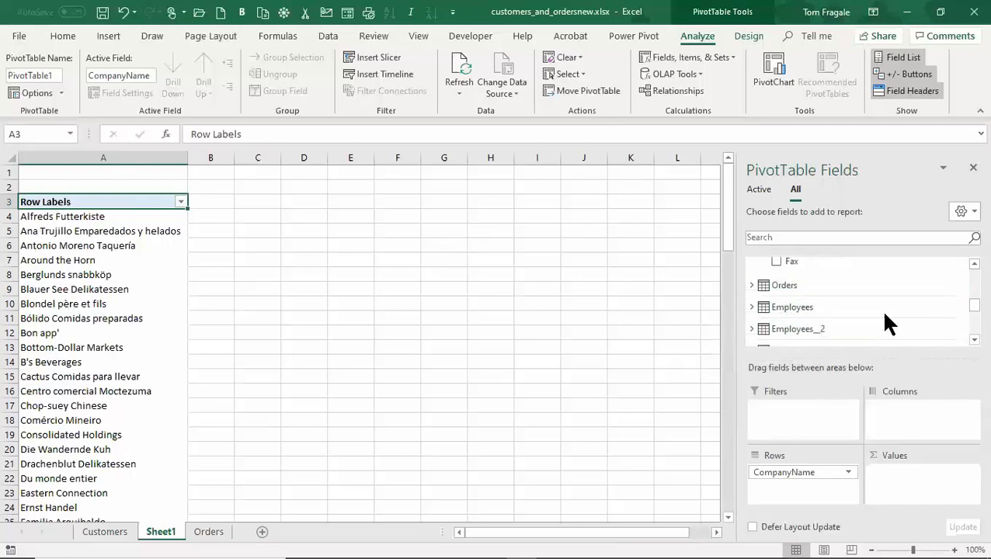
click(751, 286)
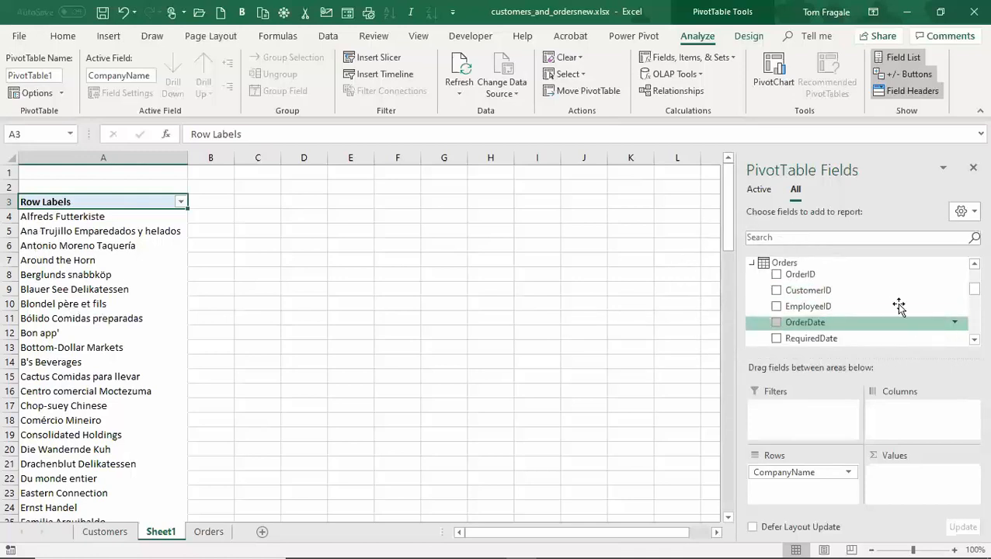
drag(970, 297, 968, 307)
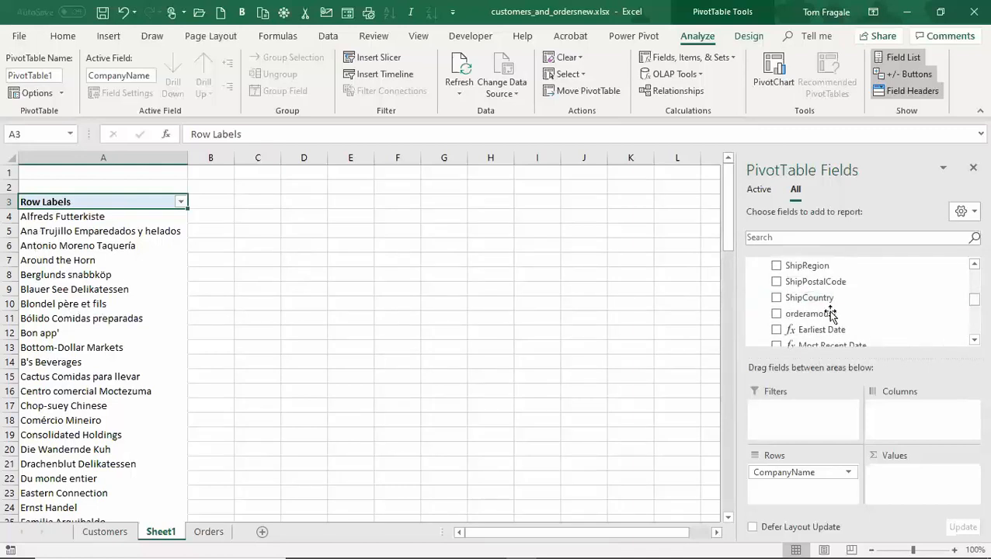
drag(810, 320, 928, 486)
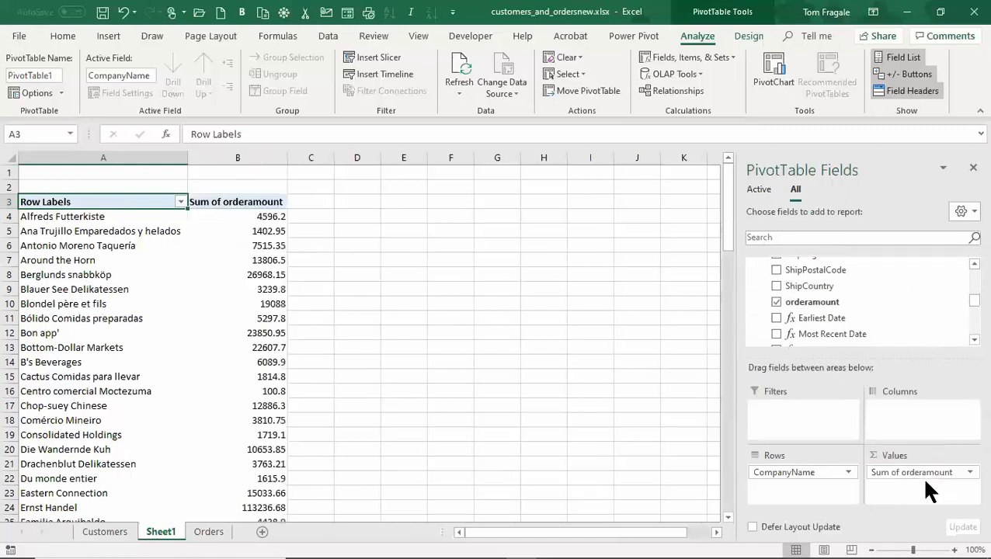
Check which fields the Customers and Orders sheets each hold against the PivotTable, and return to Sheet1
click(232, 243)
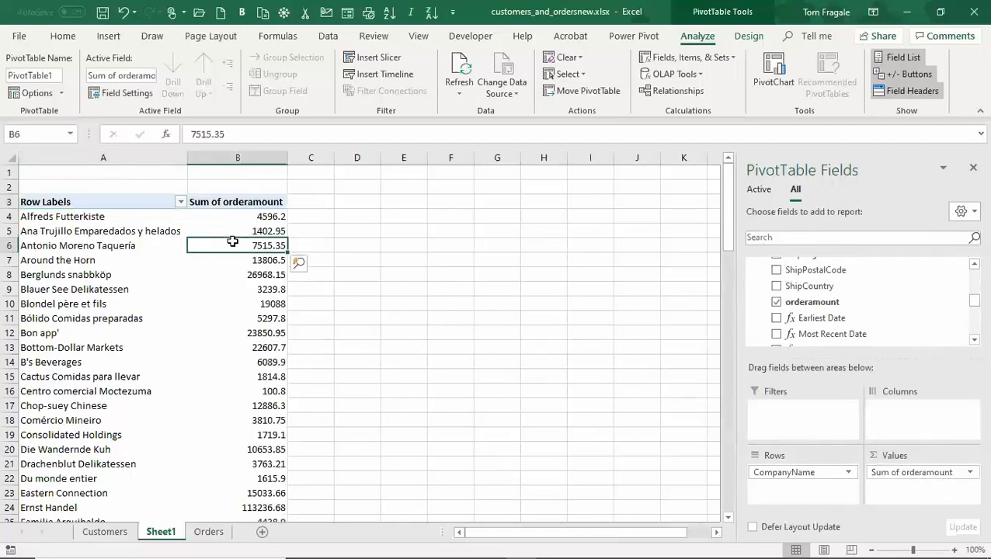
mouse_move(232, 242)
mouse_move(259, 225)
click(102, 534)
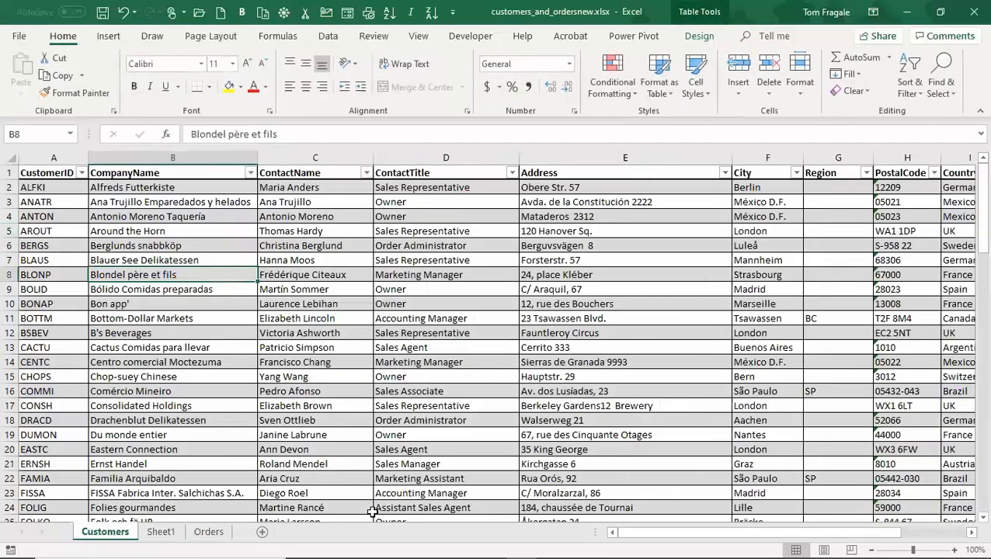
drag(657, 535, 617, 541)
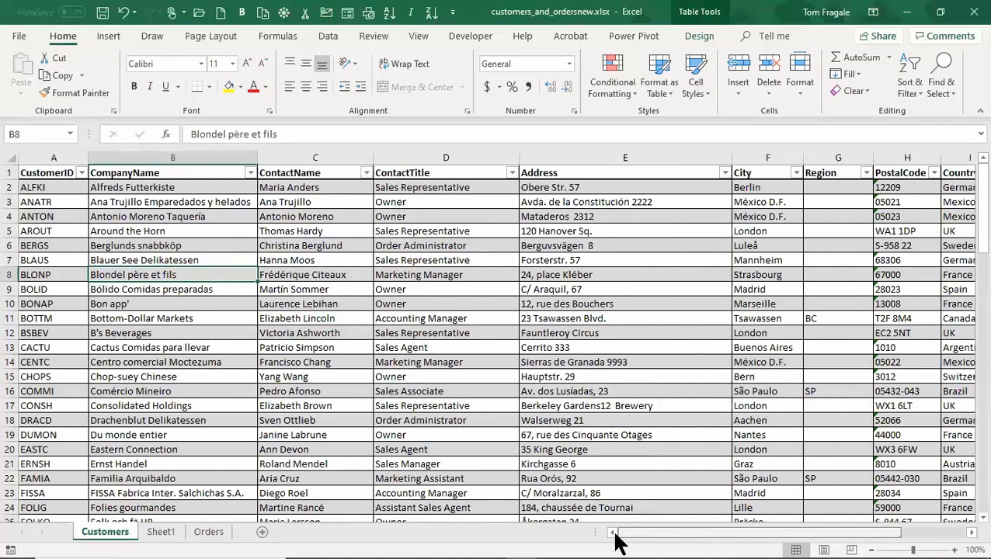
click(212, 533)
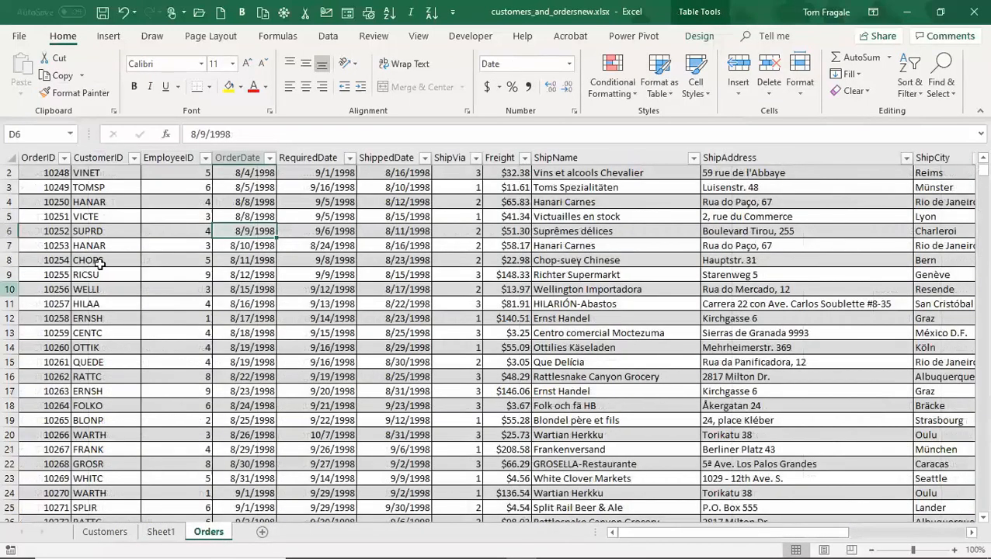
click(123, 186)
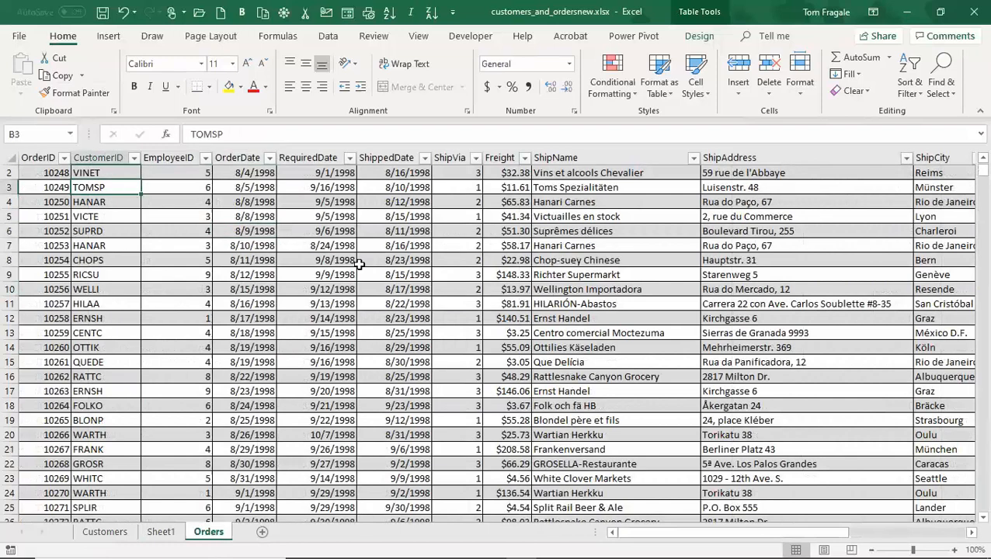
drag(642, 534, 664, 535)
click(161, 532)
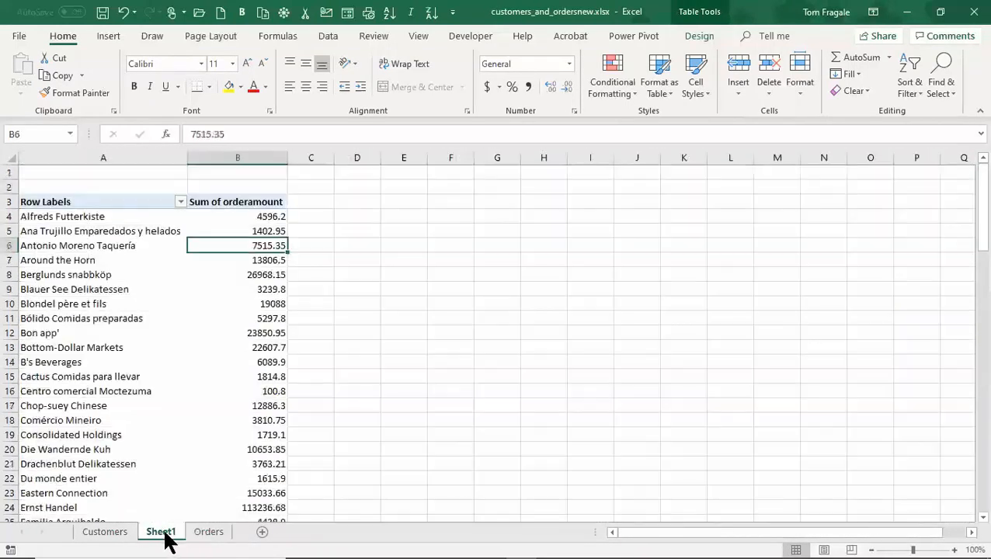
Examine the order totals for Alfreds Futterkiste and Antonio Moreno Taquería in the PivotTable
click(102, 216)
key(ctrl)
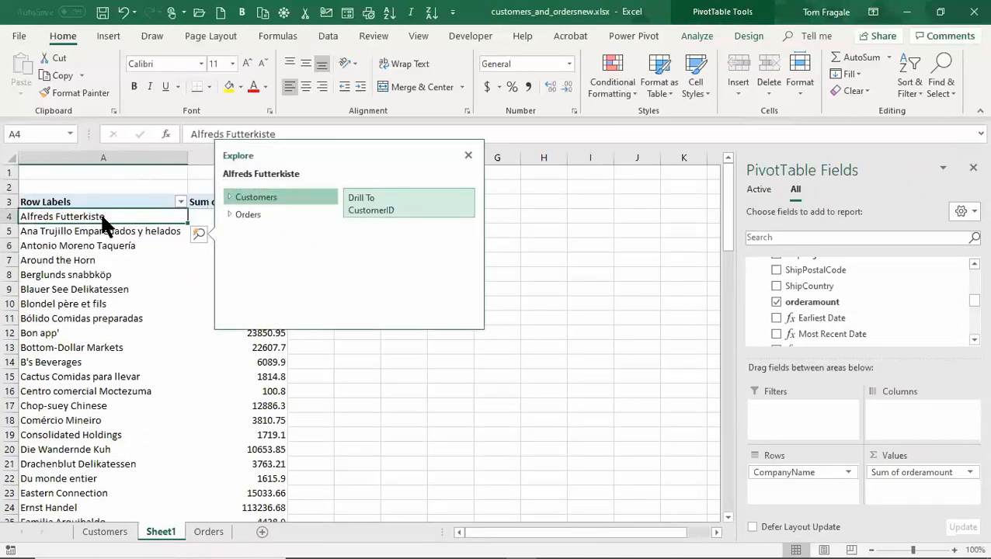
click(203, 212)
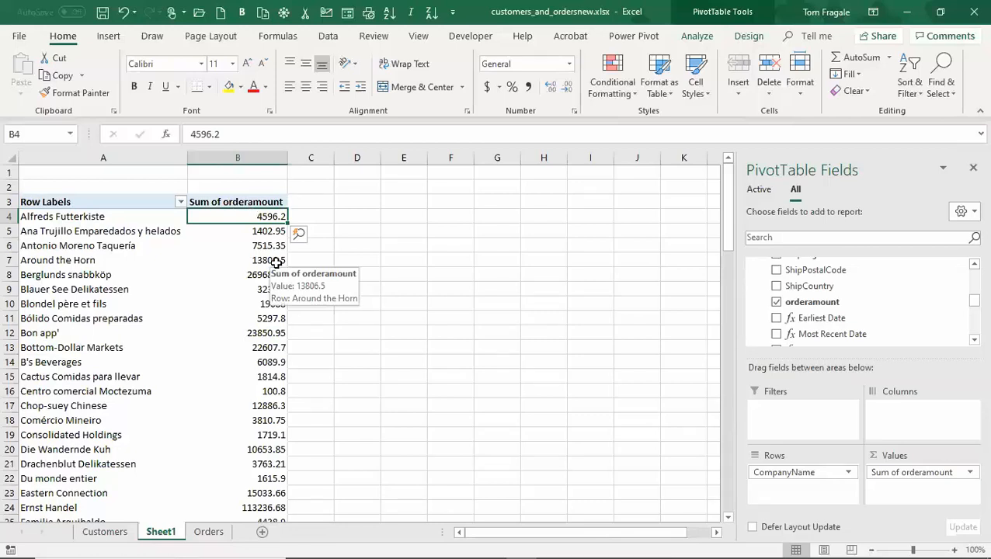
click(254, 247)
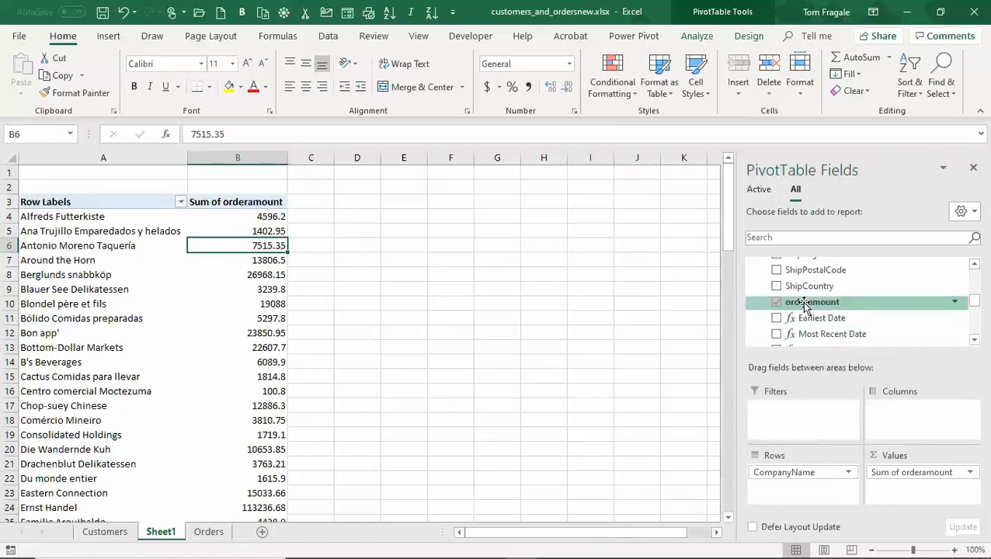
Add orderamount to the PivotTable values a second time
drag(804, 304, 916, 494)
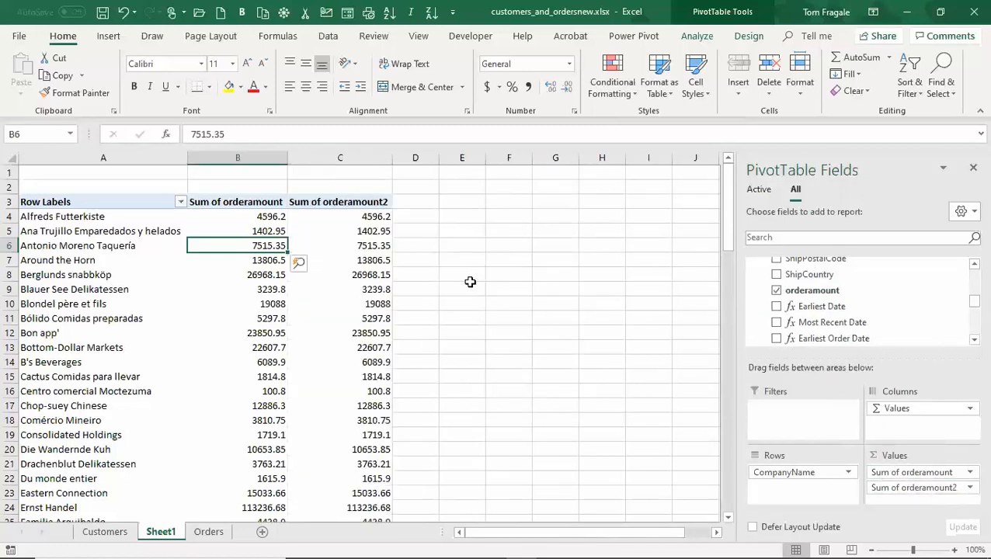
mouse_move(335, 223)
mouse_move(356, 336)
key(ctrl)
key(ctrl)
key(ctrl)
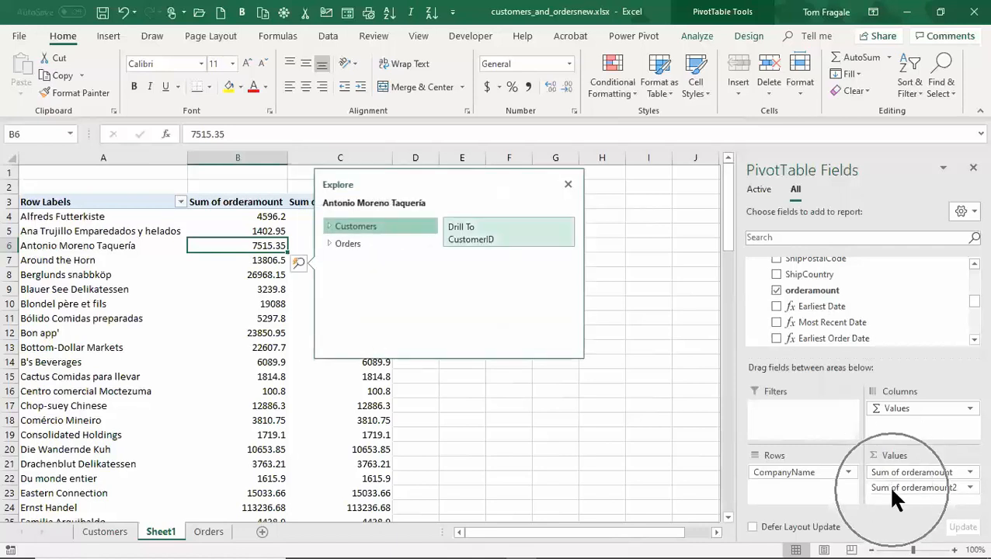
key(ctrl)
key(ctrl)
key(ctrl)
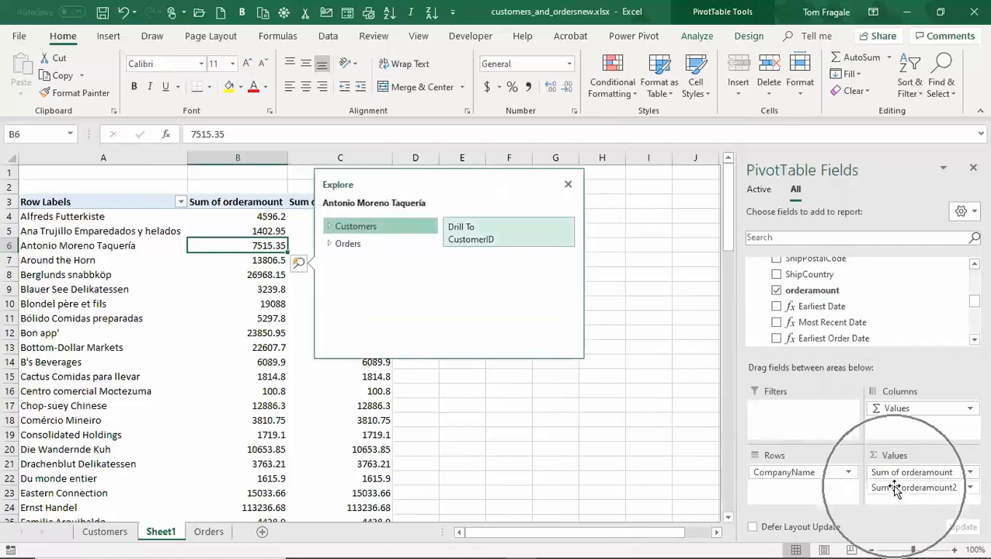
Summarize the second orderamount value field by Count and set its custom name to Count
click(969, 489)
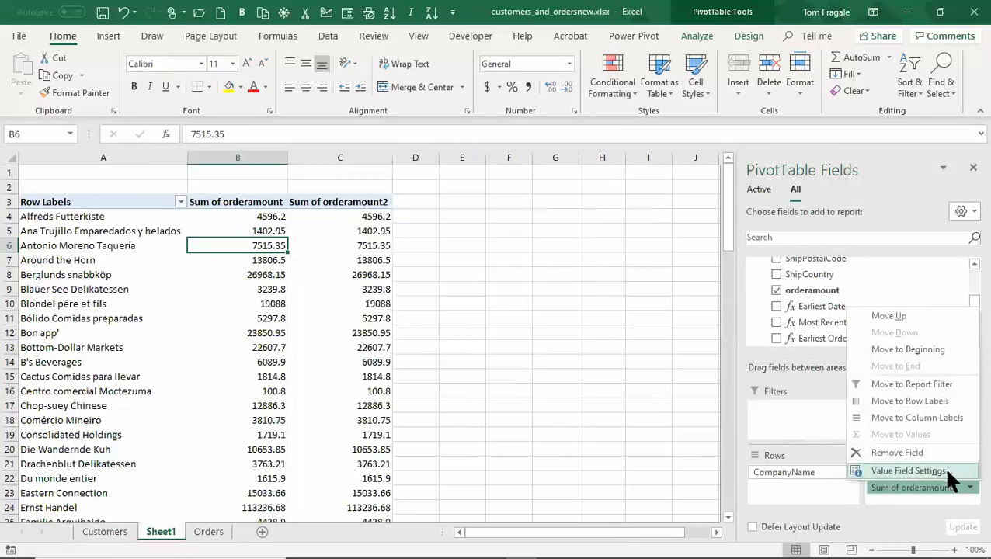
click(947, 472)
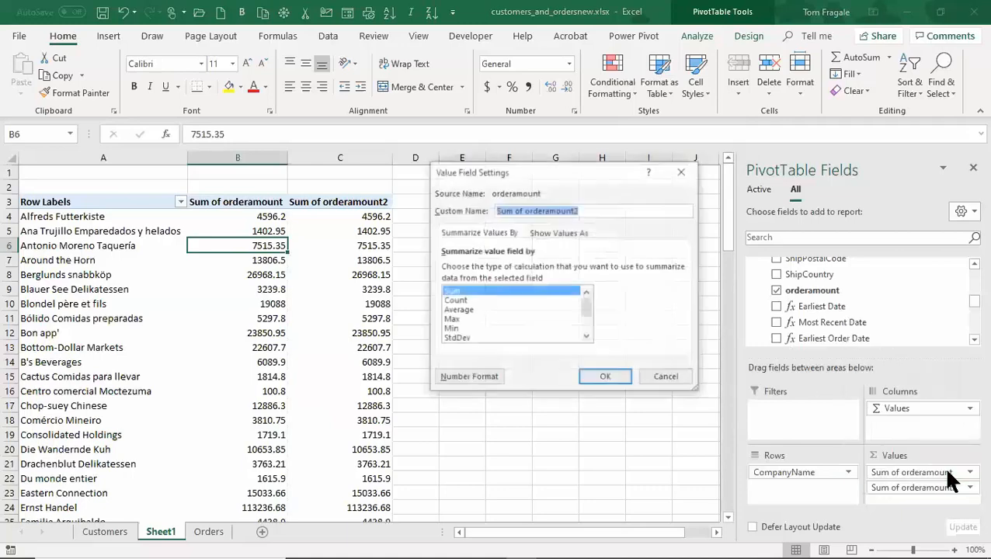
click(458, 303)
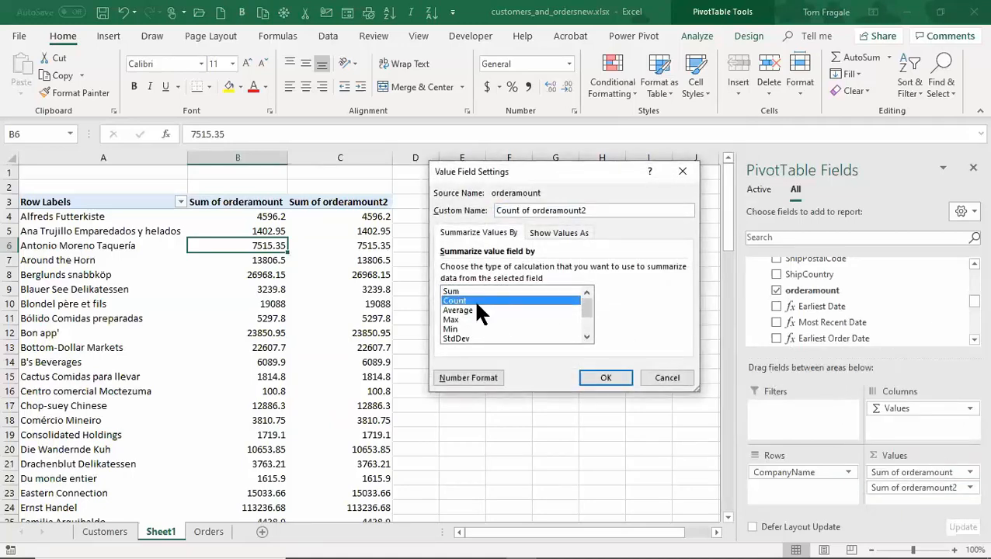
mouse_move(588, 302)
mouse_down()
mouse_move(589, 322)
mouse_move(585, 289)
mouse_up()
click(611, 210)
key(BackSpace)
key(BackSpace)
key(BackSpace)
key(BackSpace)
key(BackSpace)
key(BackSpace)
key(BackSpace)
key(BackSpace)
key(BackSpace)
key(BackSpace)
key(BackSpace)
key(BackSpace)
key(BackSpace)
key(BackSpace)
key(BackSpace)
click(604, 378)
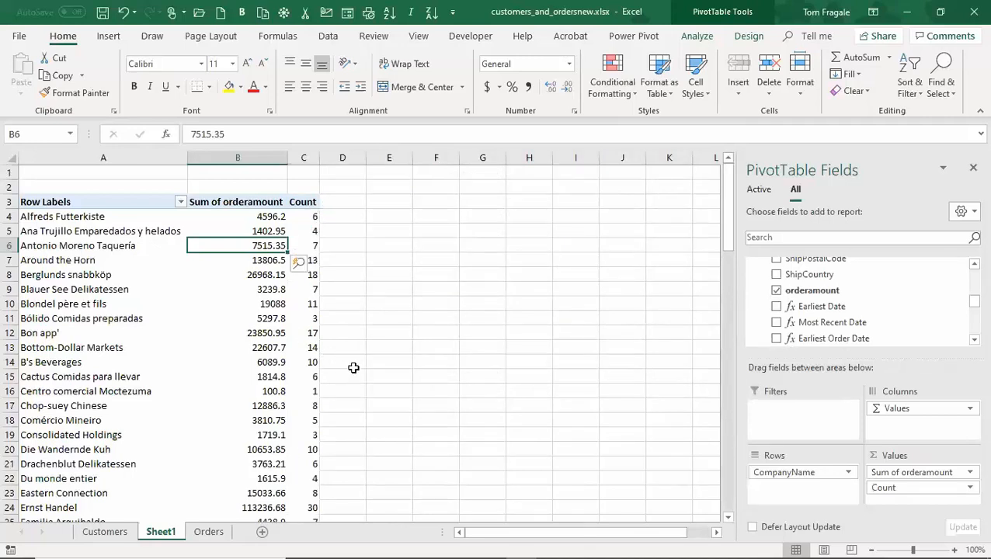
Change the custom name of the first orderamount value field to Sum
click(110, 218)
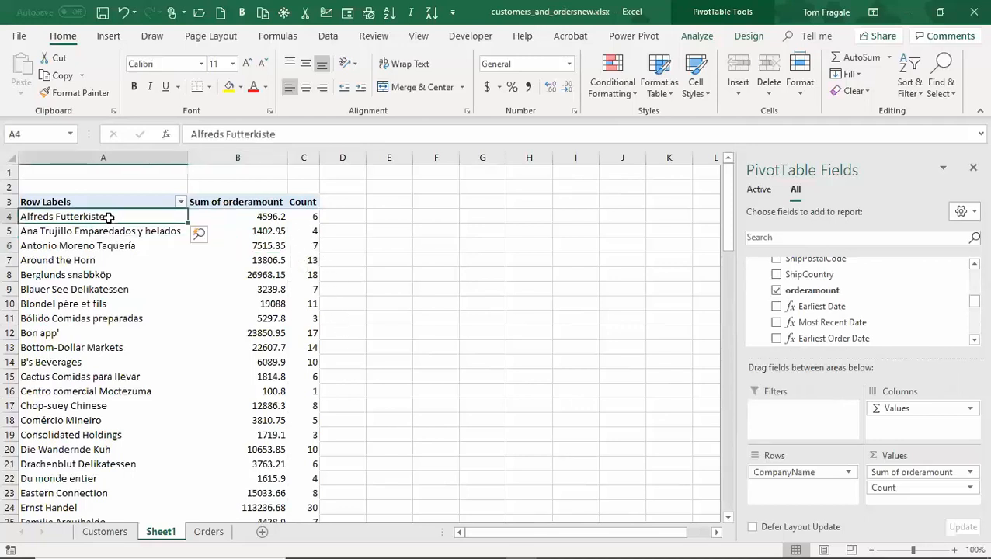
click(317, 217)
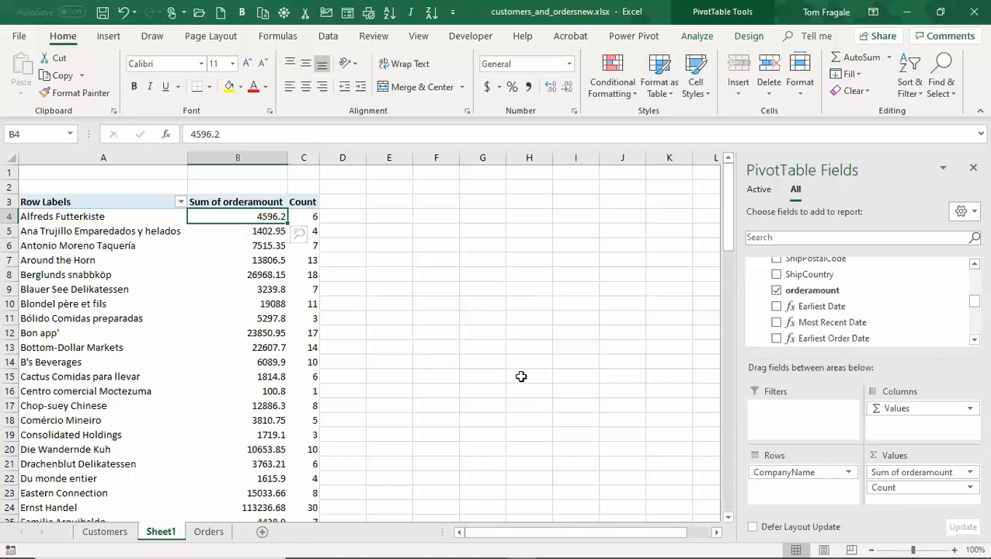
click(970, 472)
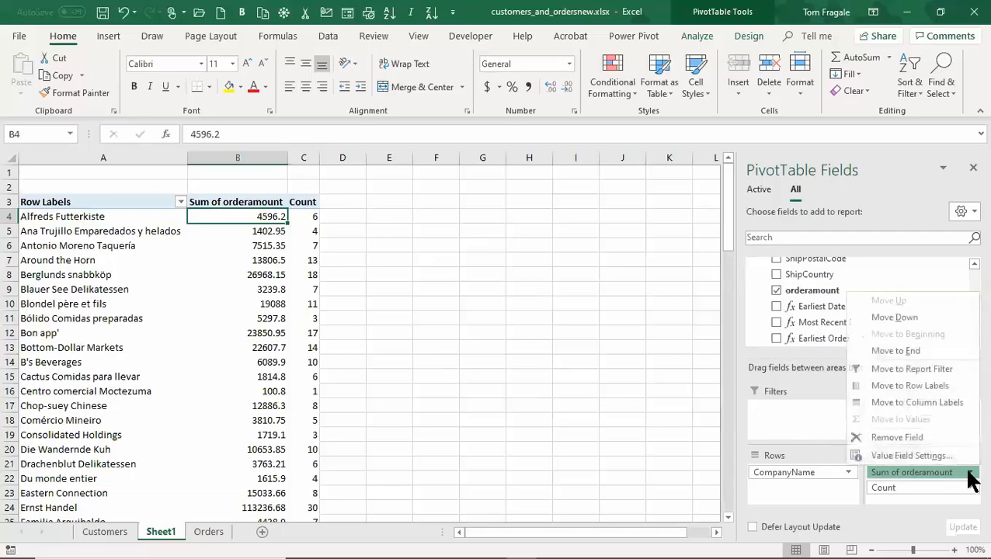
click(921, 458)
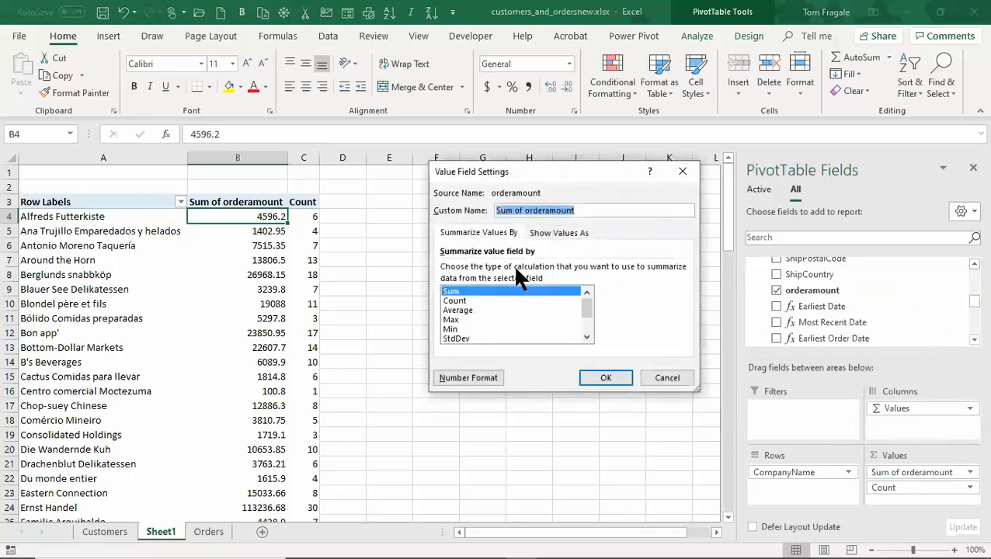
click(587, 210)
key(BackSpace)
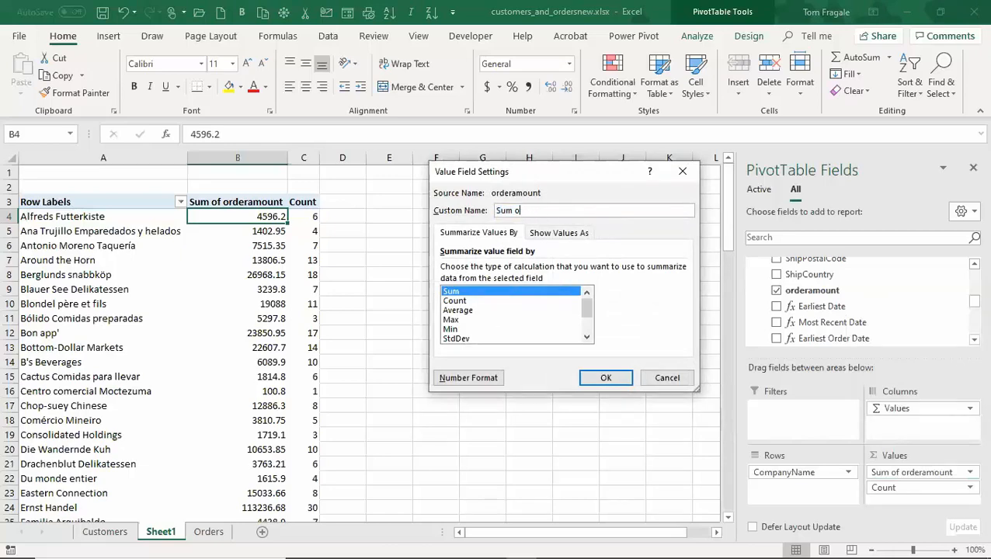
key(Return)
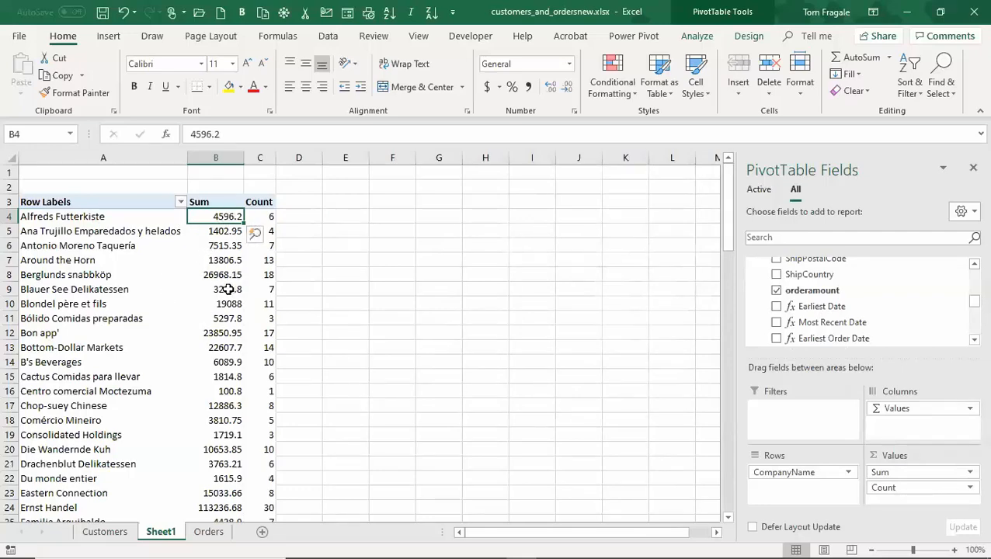
Examine the company names with their Sum and Count values in the upper rows of the PivotTable
click(95, 225)
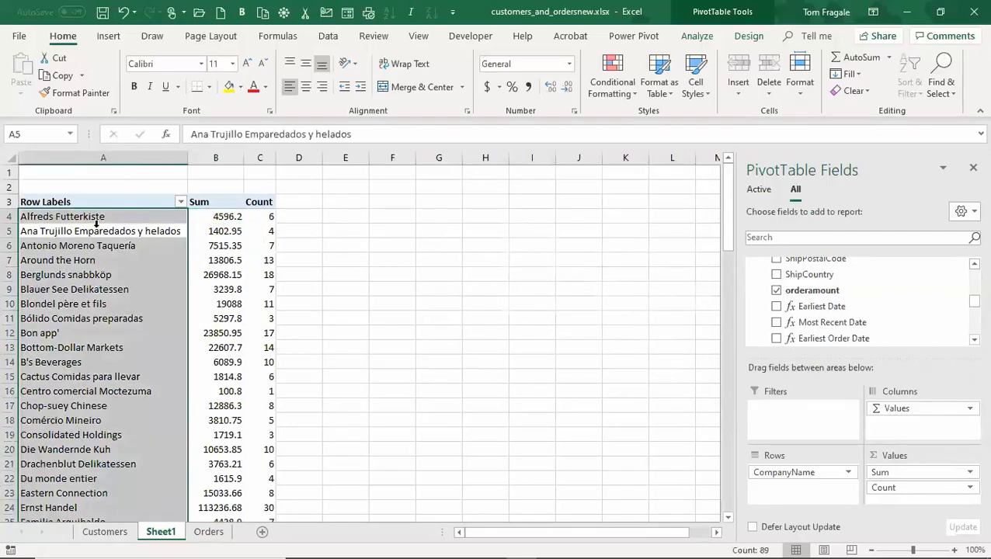
click(220, 218)
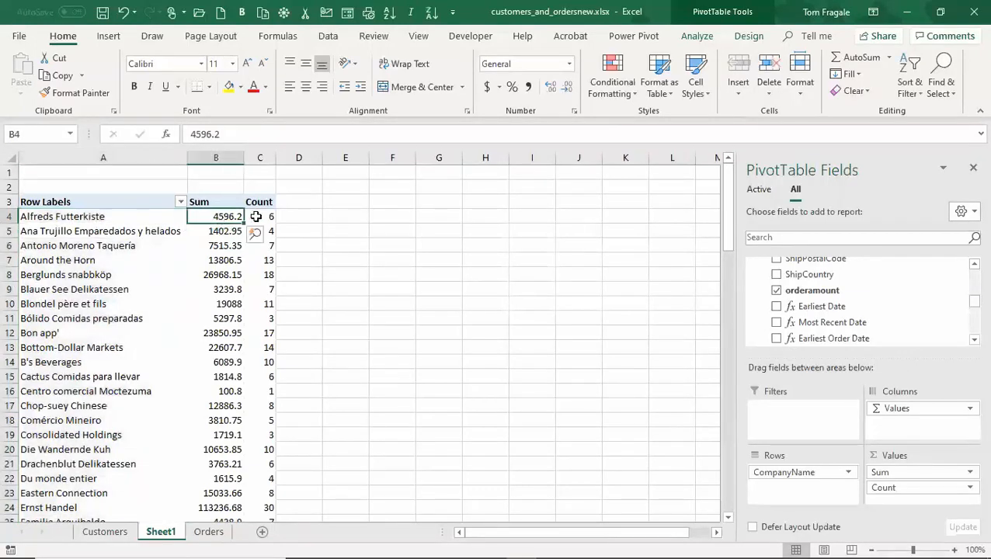
click(262, 216)
click(230, 217)
click(123, 221)
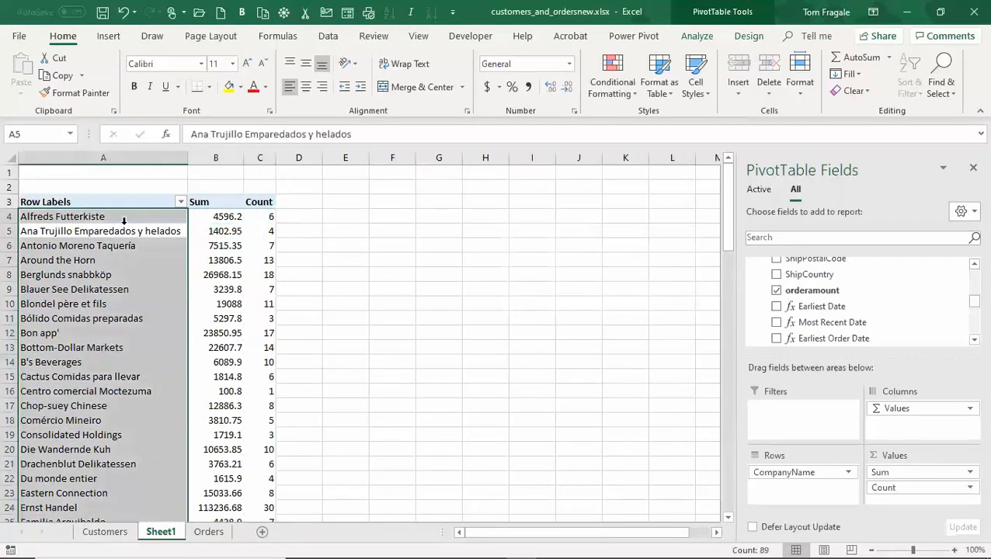
drag(118, 245, 111, 230)
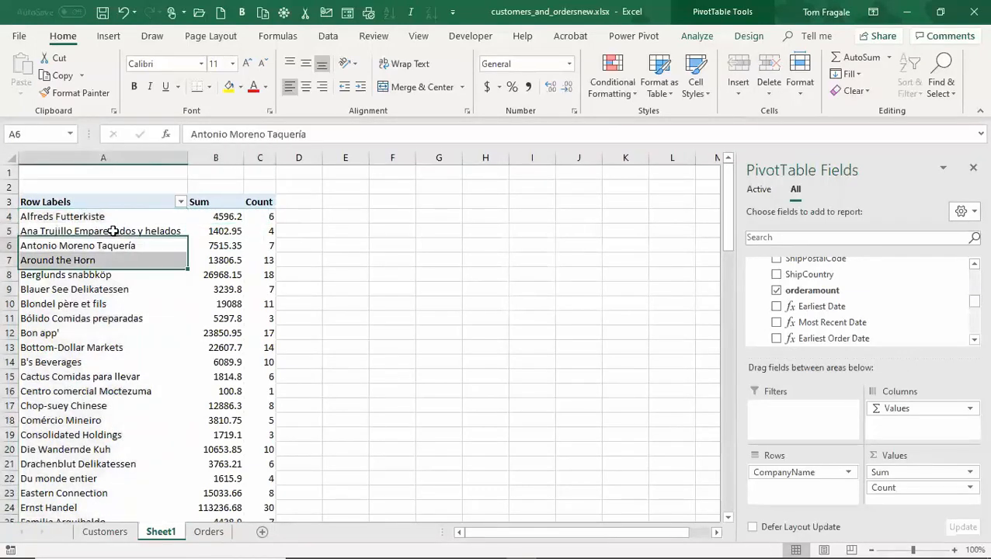
click(100, 278)
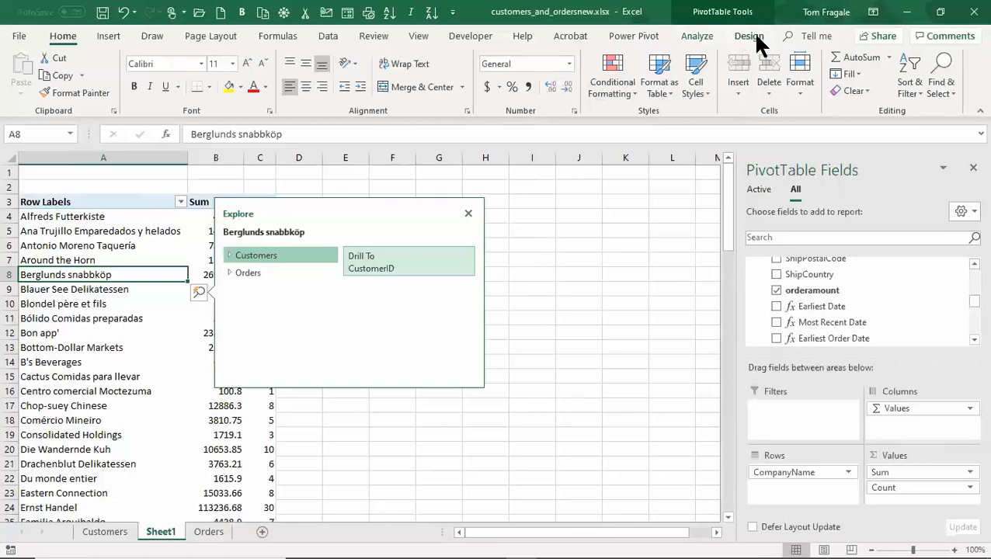
Insert a slicer for the Country field of the Customers table and place it beside the PivotTable
click(709, 38)
click(709, 39)
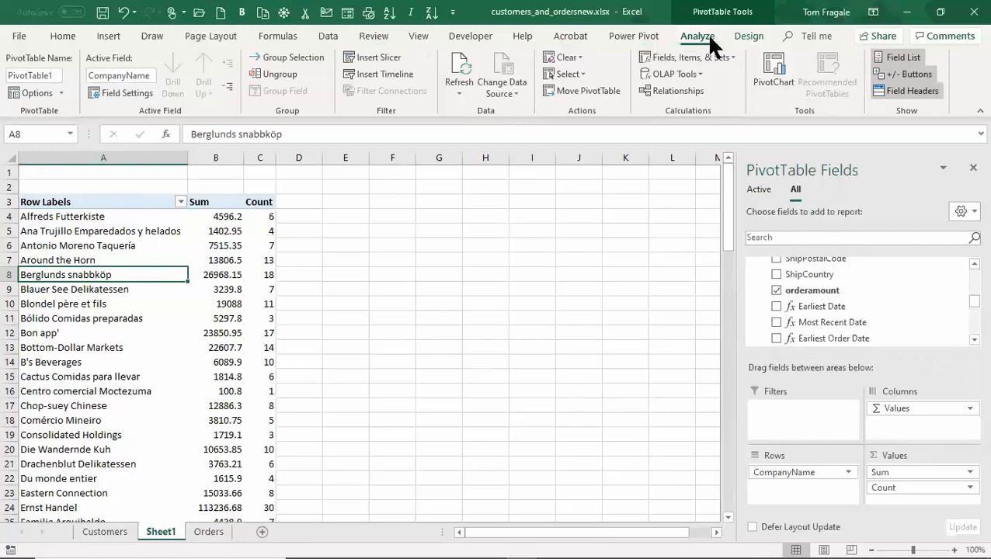
click(424, 75)
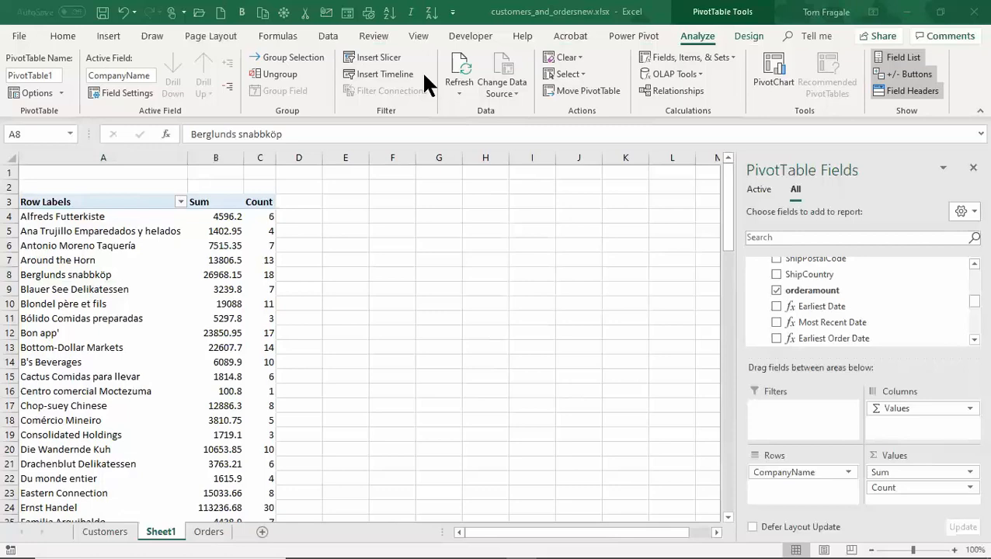
click(379, 58)
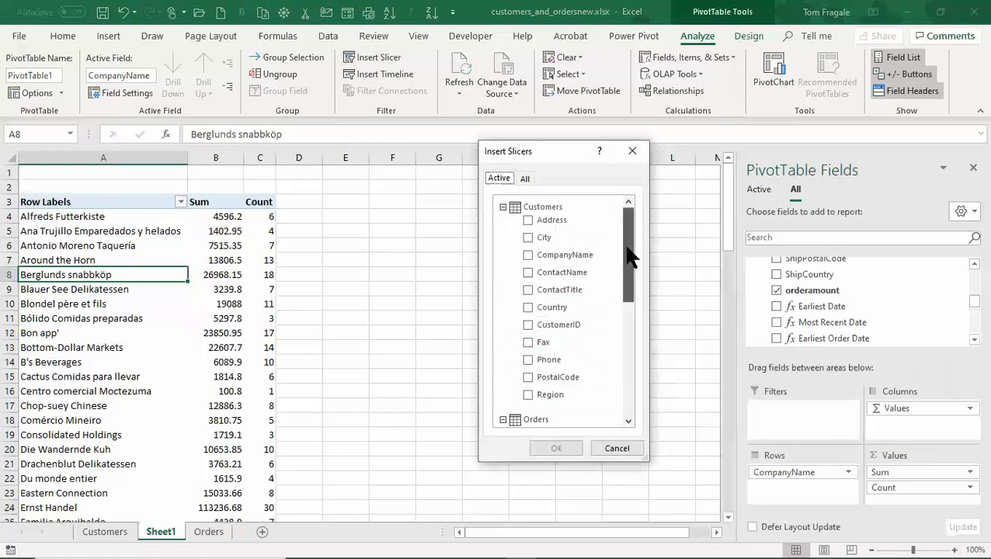
drag(627, 245, 658, 218)
click(531, 307)
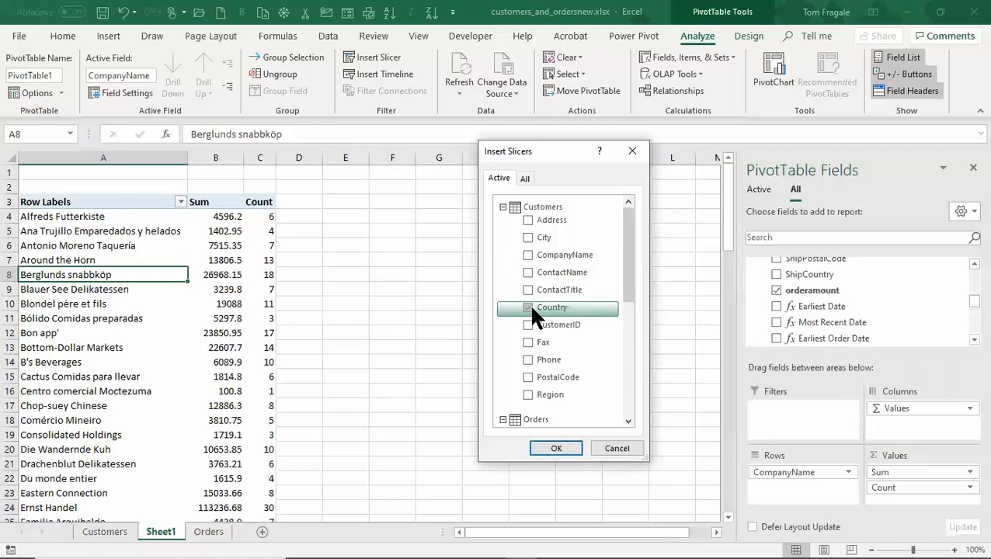
click(552, 448)
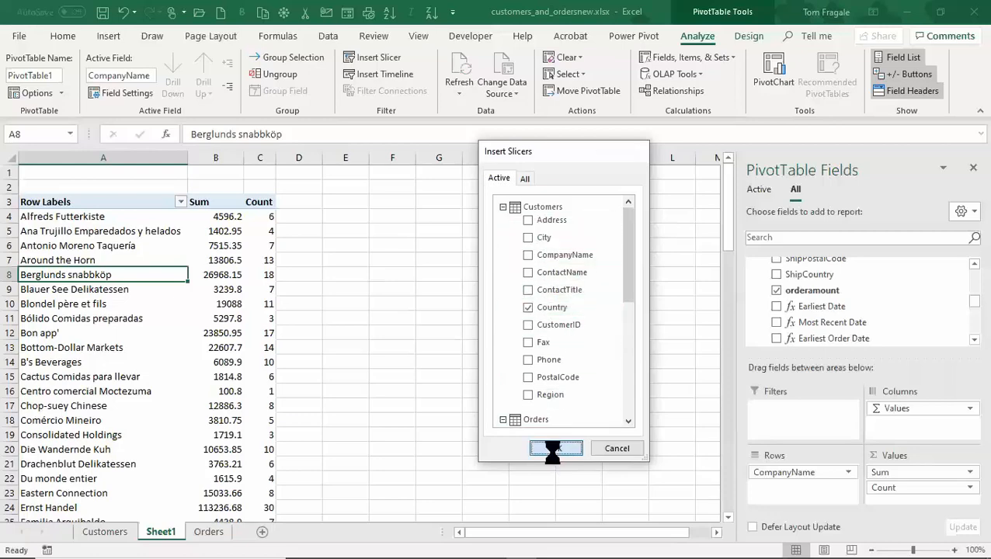
drag(347, 261, 408, 208)
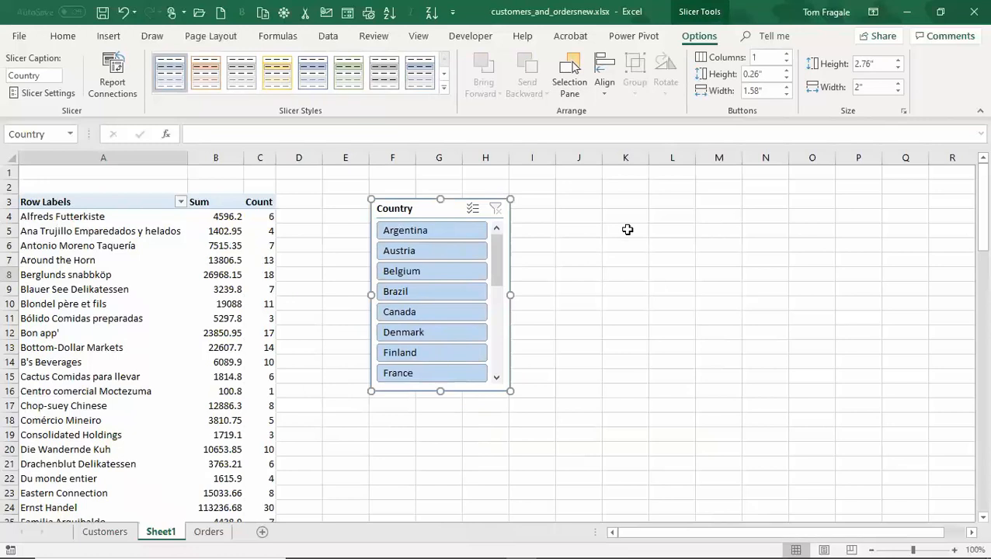
Filter the PivotTable with the Country slicer by Belgium alone and Canada alone, ending with Austria, Brazil and Canada together
click(406, 270)
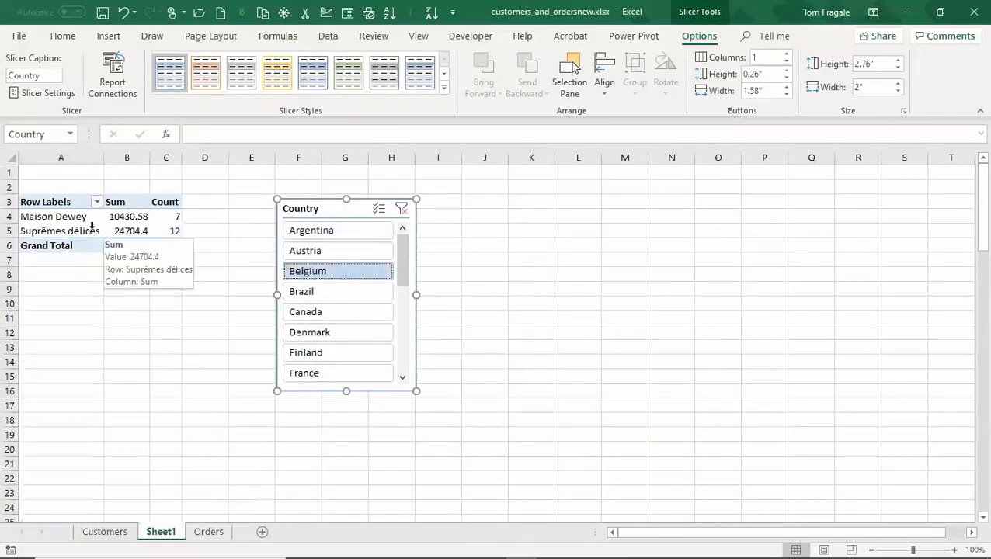
click(312, 309)
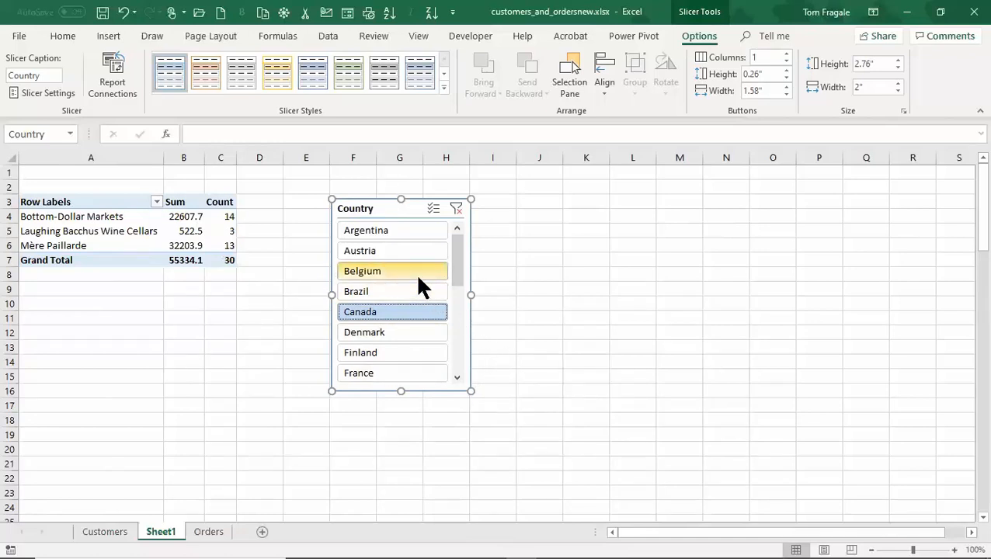
click(380, 249)
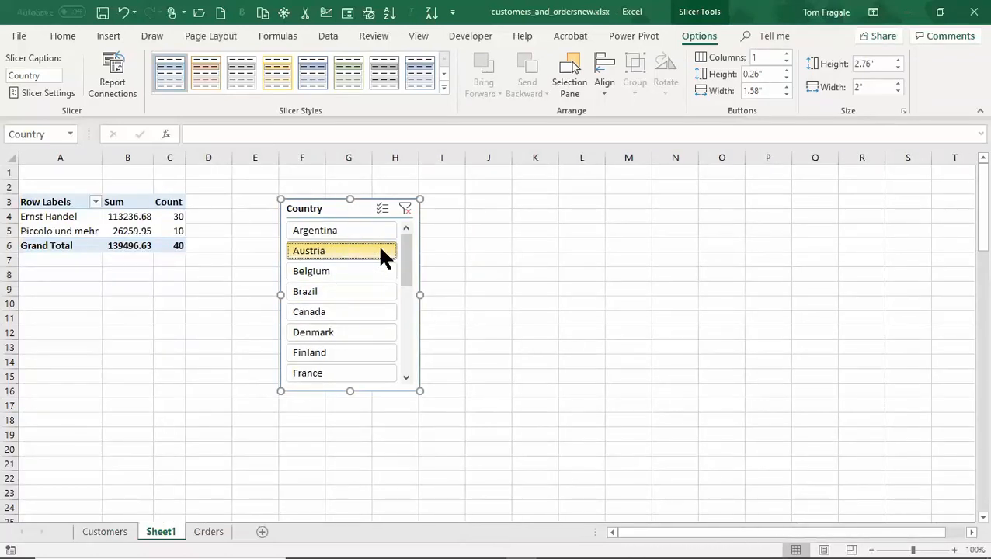
ctrl+click(354, 291)
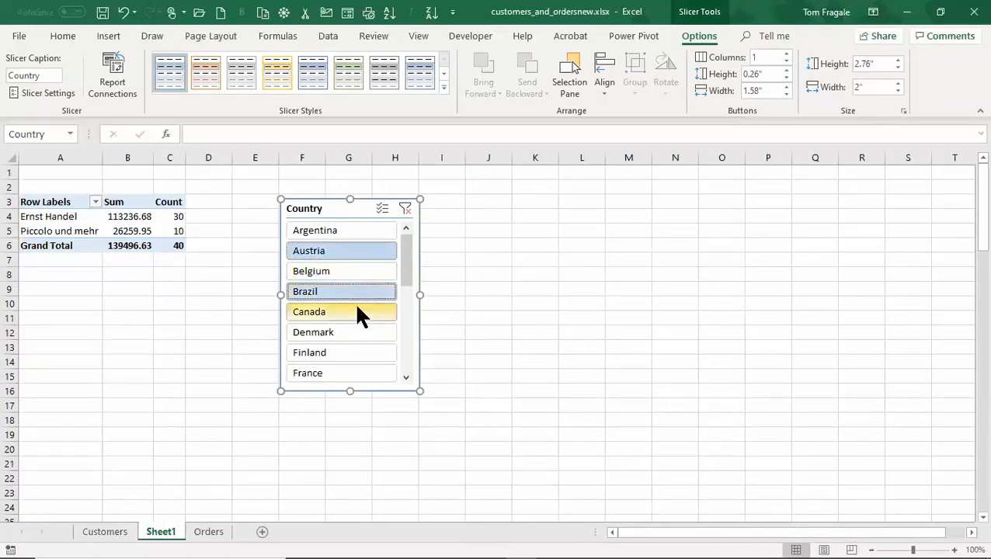
ctrl+click(356, 311)
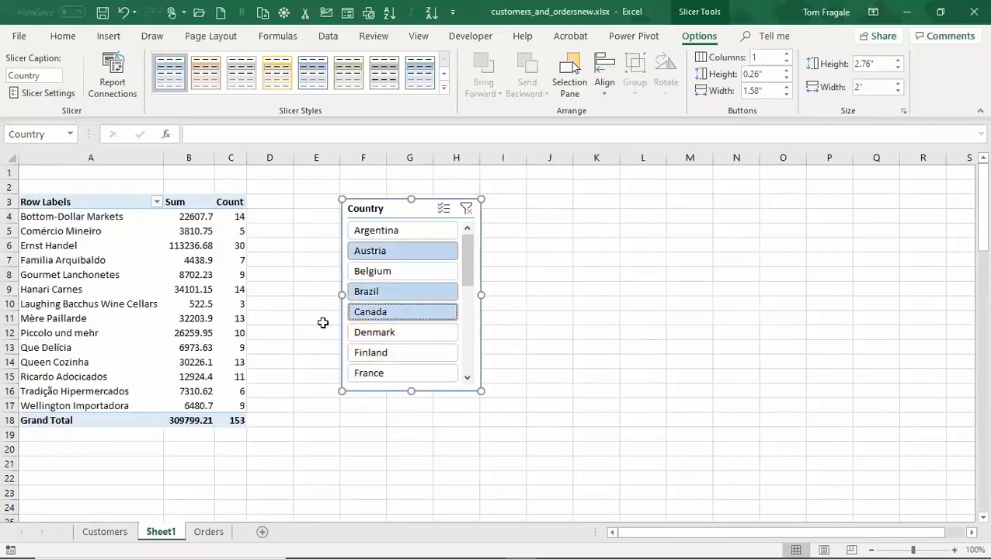
Add the Country field from the Customers table to the PivotTable rows above CompanyName
click(93, 312)
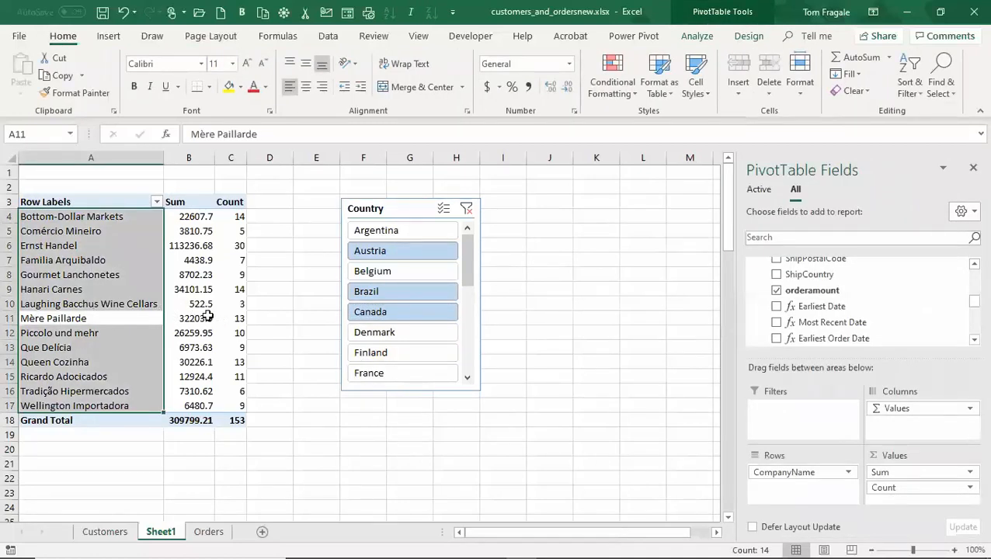
click(96, 260)
click(96, 260)
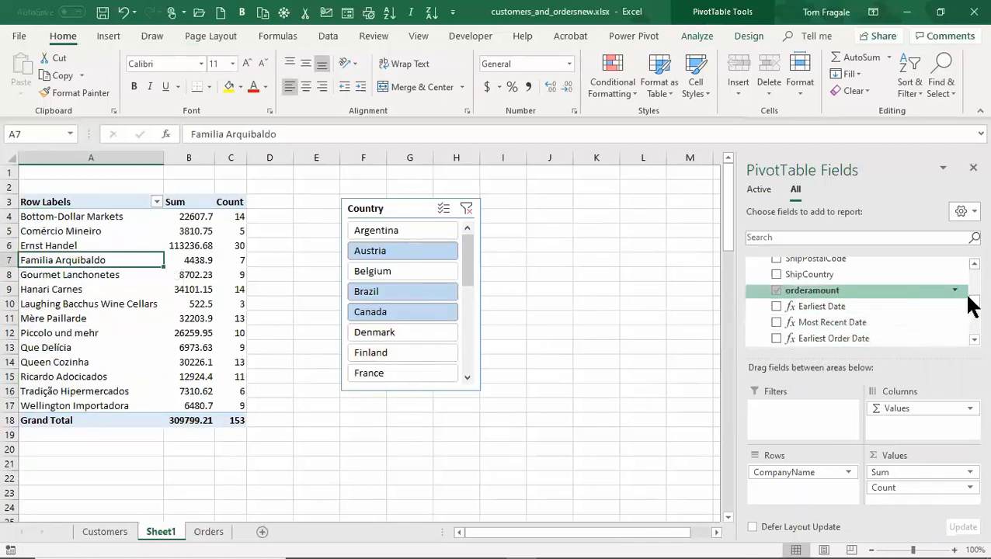
scroll(968, 303, up, 1)
drag(968, 303, 970, 278)
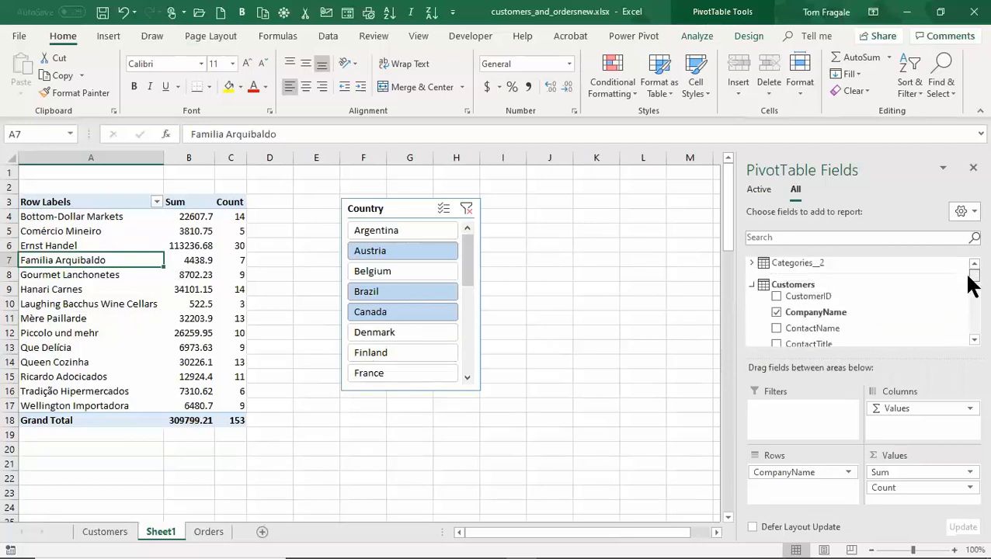
click(974, 339)
click(974, 339)
click(969, 340)
click(969, 340)
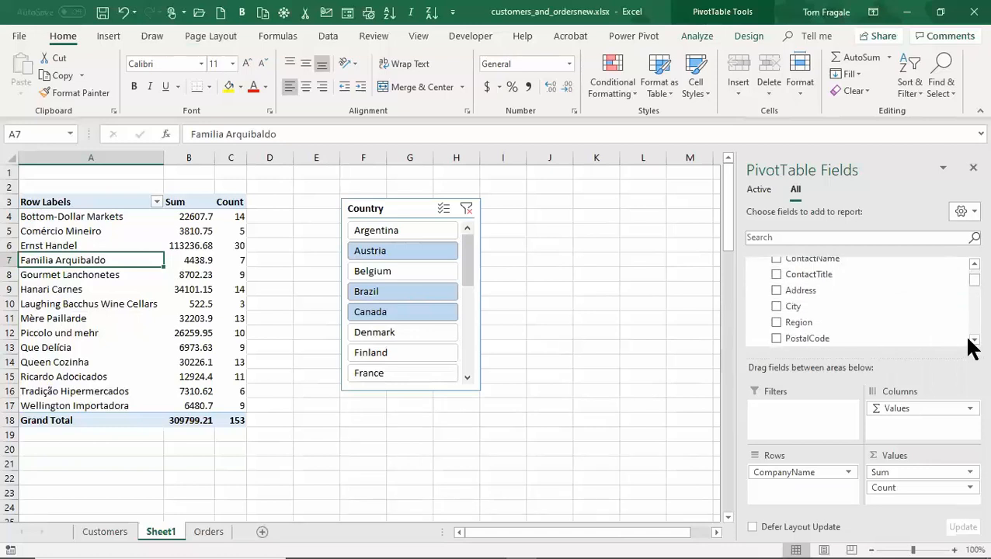
click(974, 340)
click(974, 340)
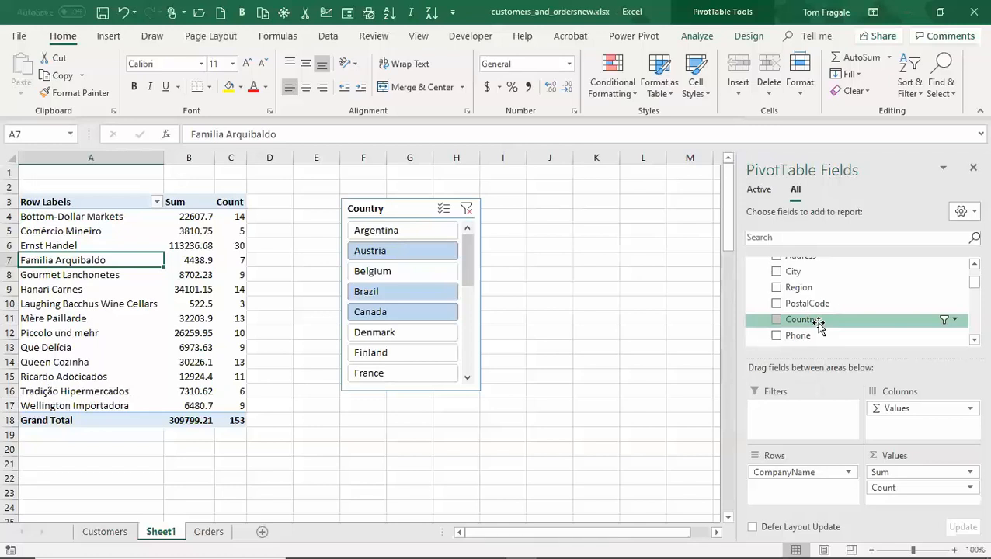
drag(820, 325, 784, 470)
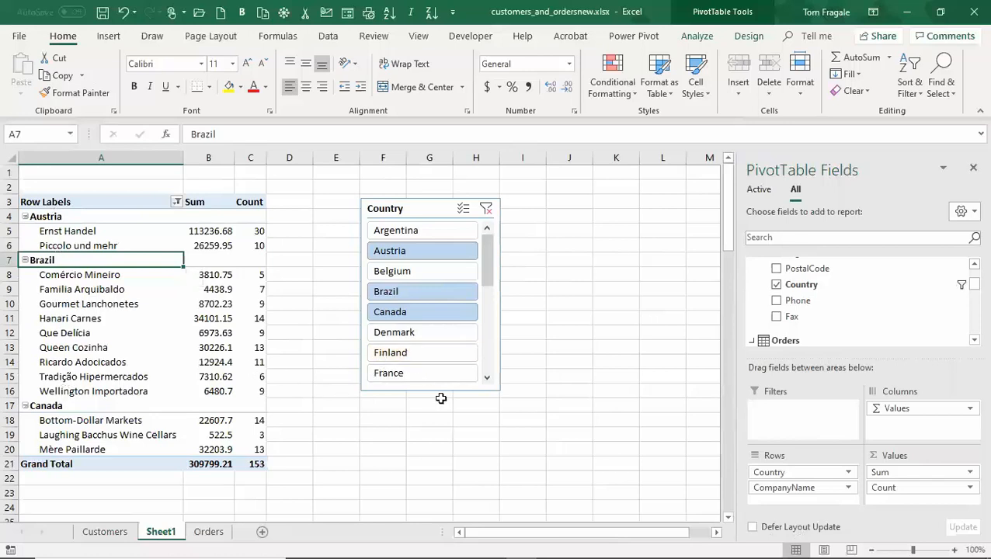
Filter the Country slicer to Finland, Belgium and Canada together, and move the slicer closer to the PivotTable
click(411, 353)
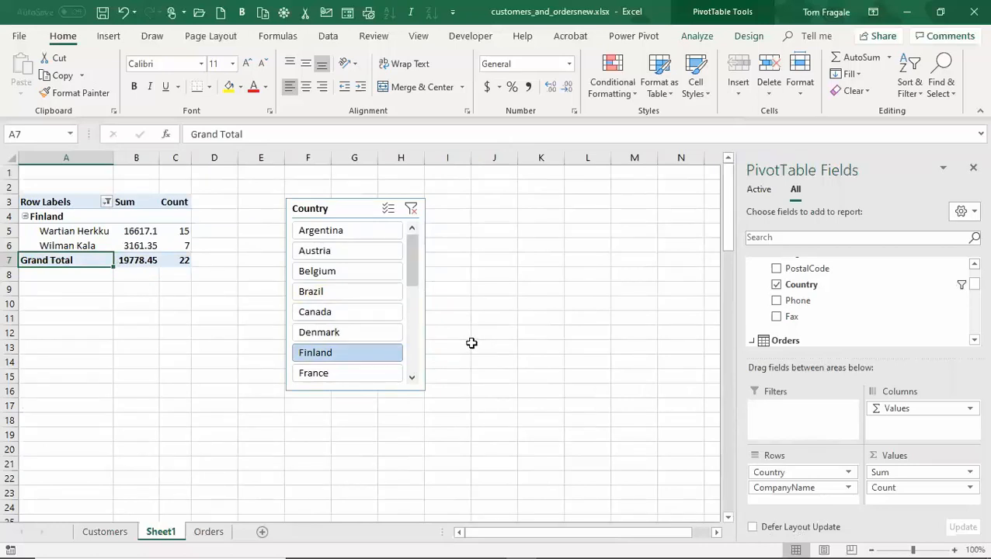
ctrl+click(335, 271)
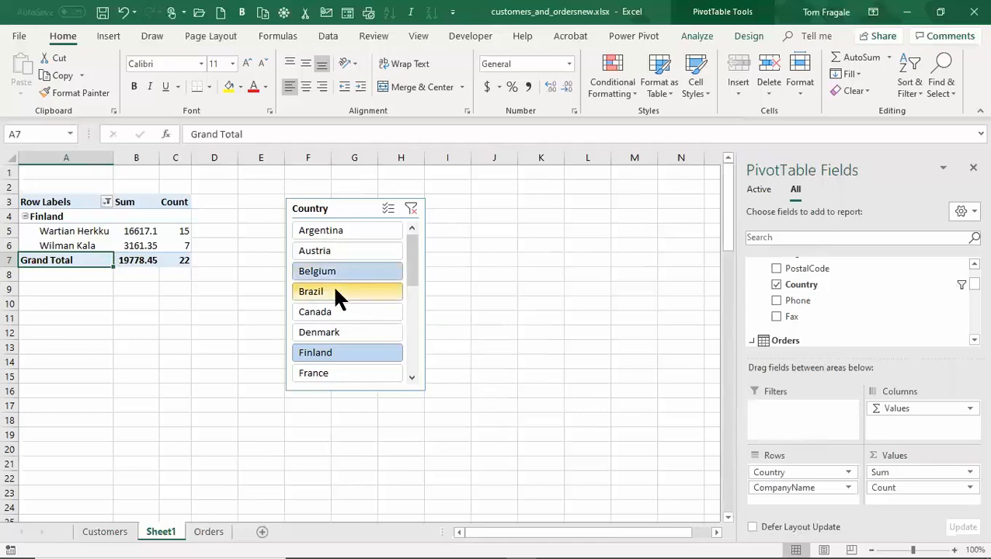
ctrl+click(330, 313)
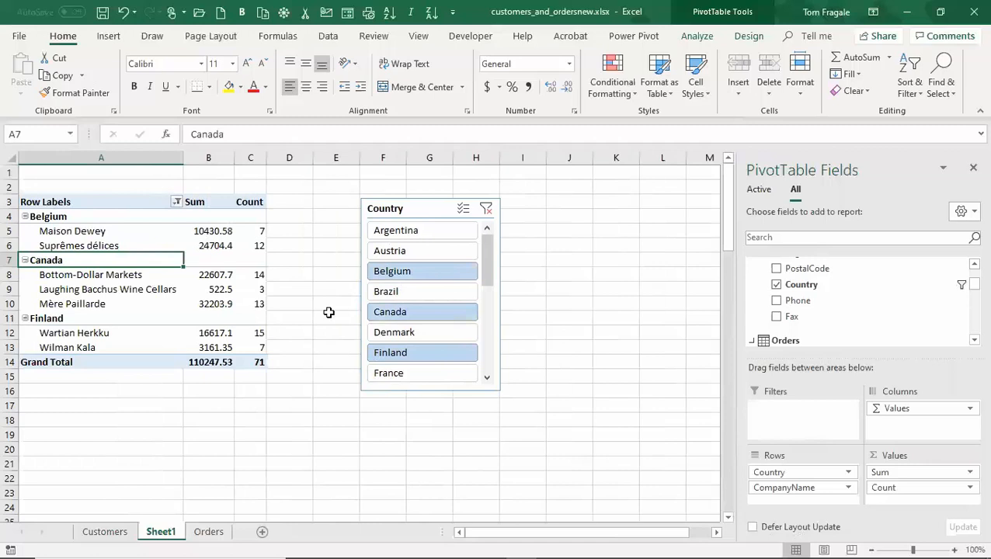
drag(395, 210, 315, 206)
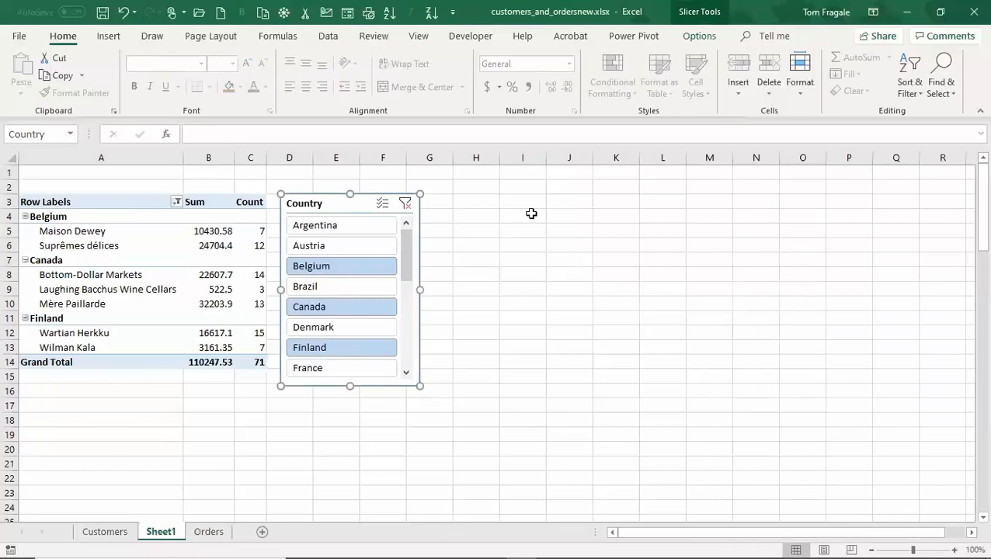
Insert a timeline for the OrderDate field of the Orders table and place it to the right of the Country slicer
click(86, 294)
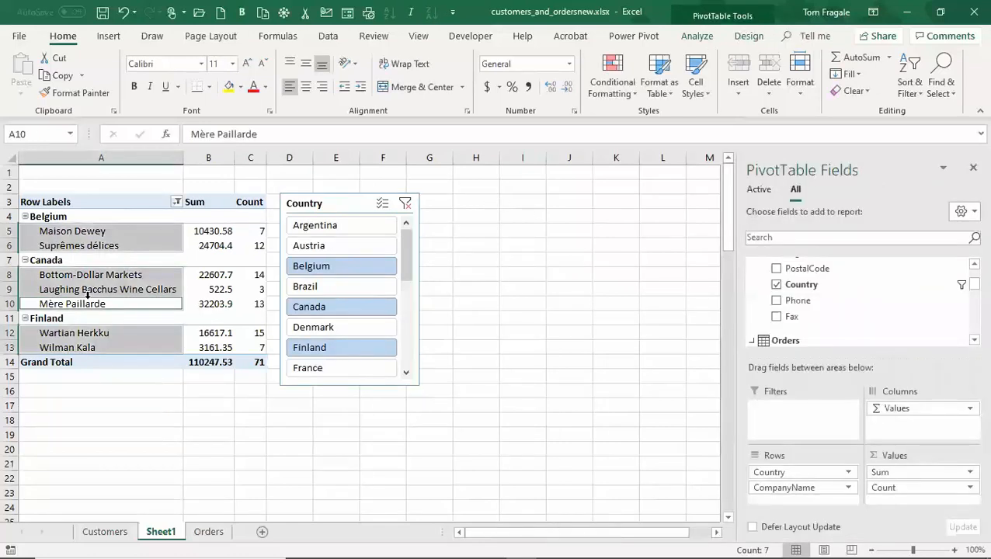
click(136, 263)
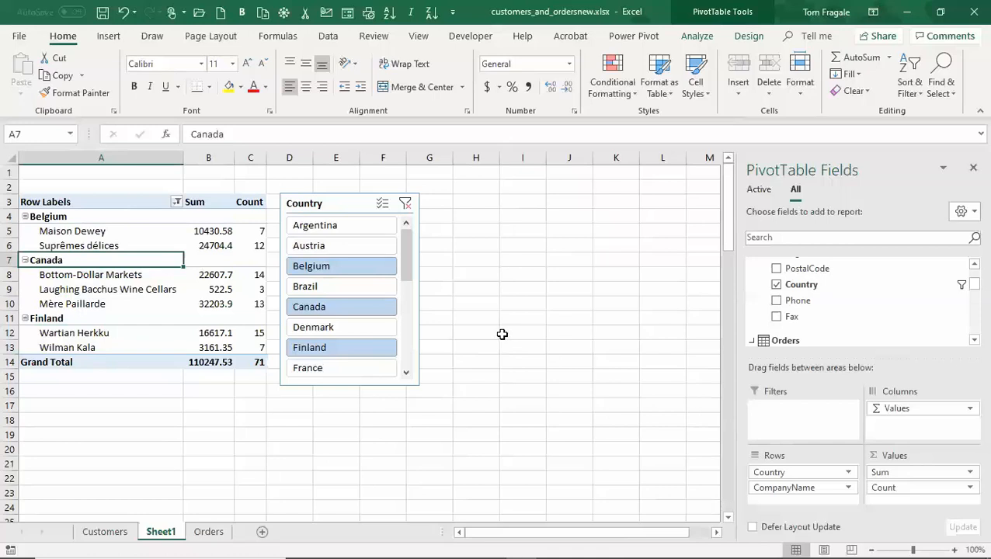
click(142, 247)
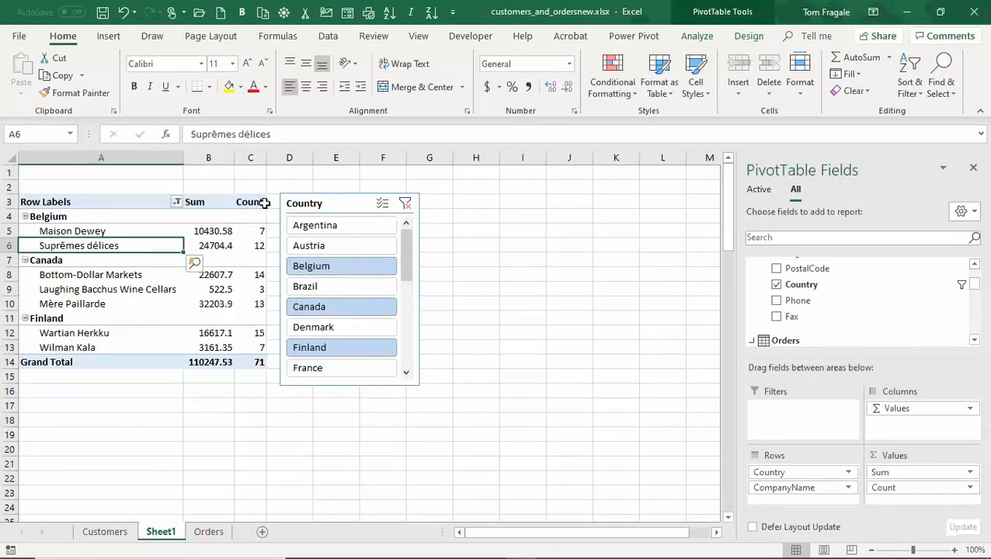
click(697, 36)
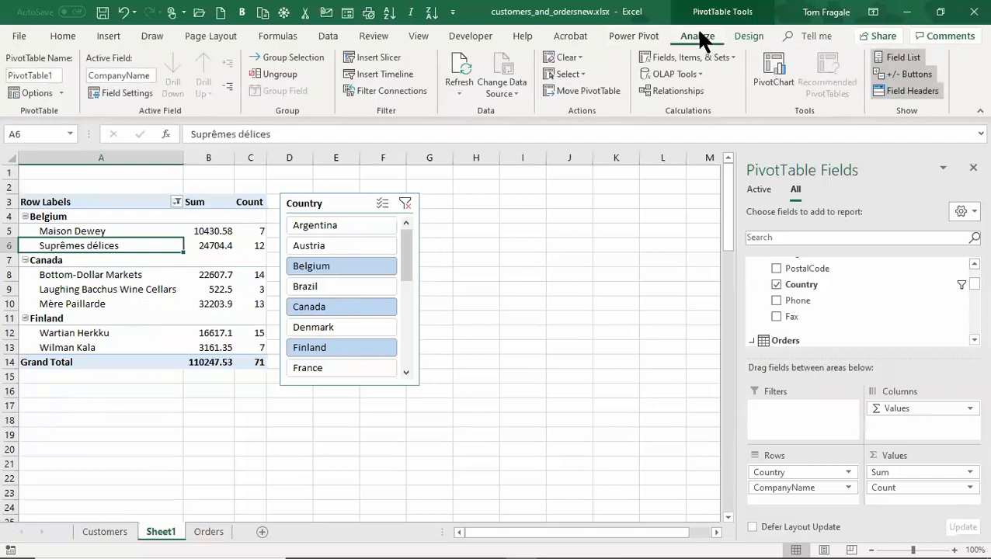
click(372, 77)
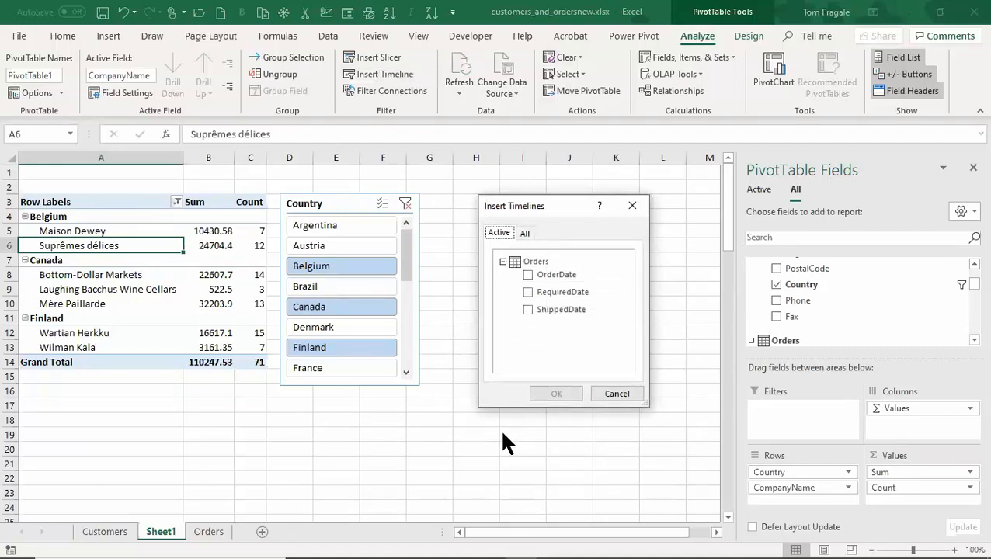
click(527, 274)
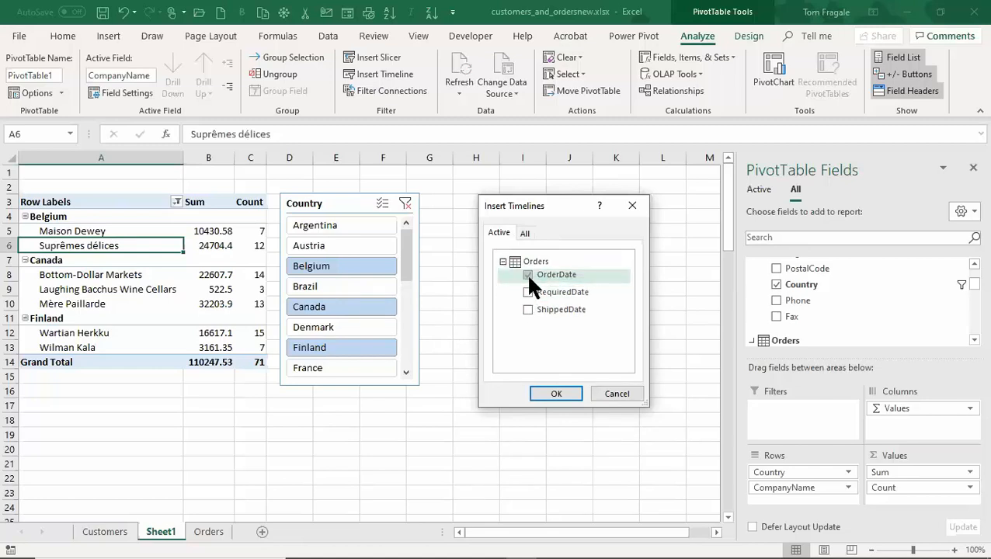
click(553, 394)
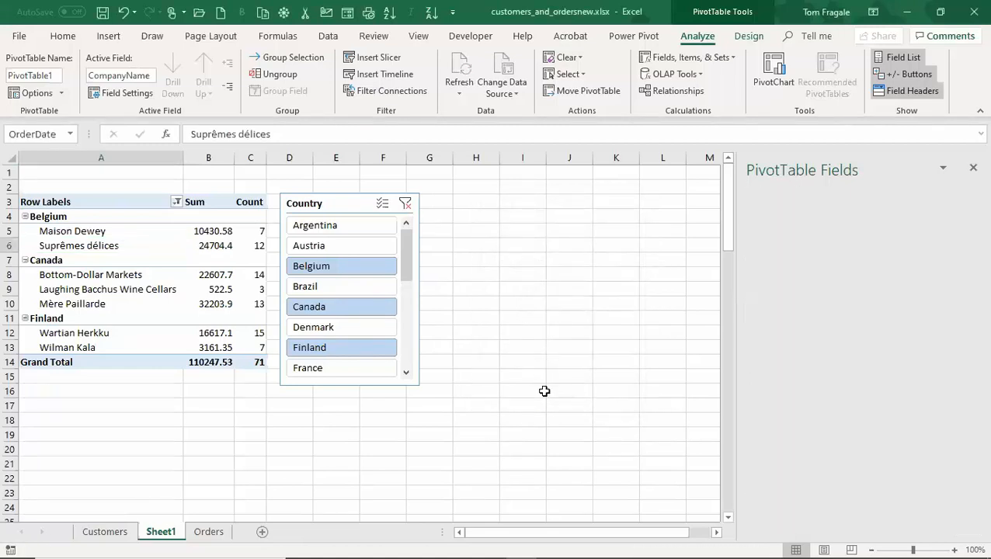
drag(336, 310, 579, 204)
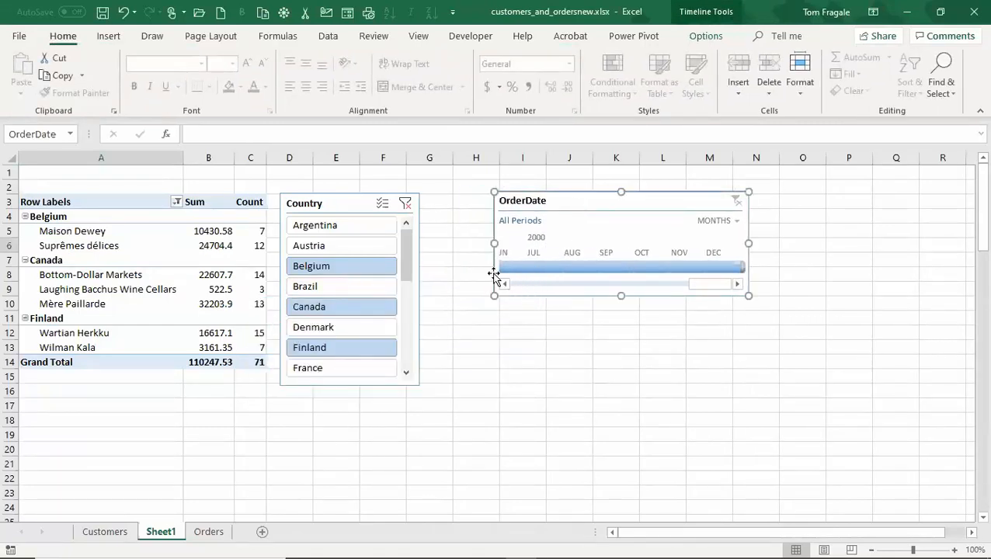
Bring the OrderDate timeline back to its start in 1998 and group its periods by years
drag(712, 281, 512, 277)
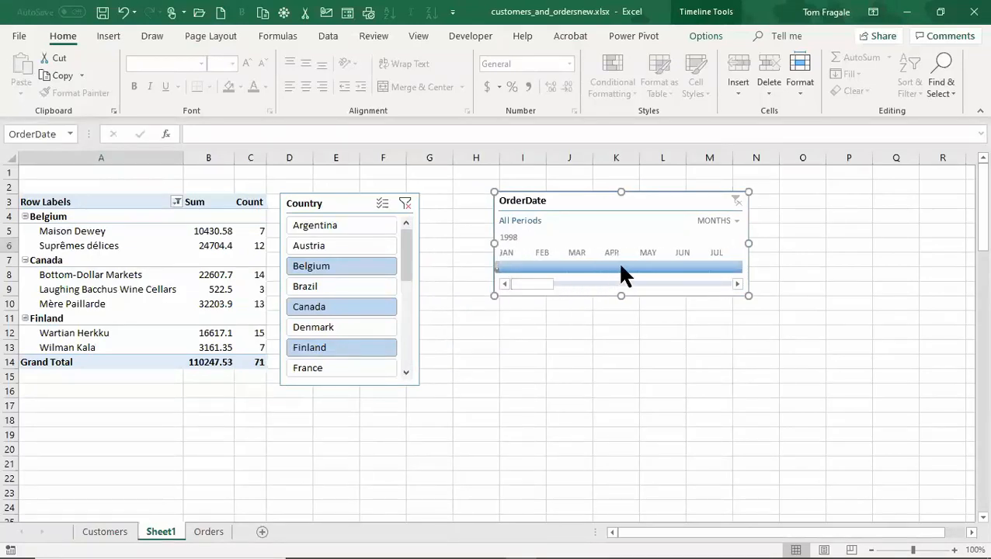
click(730, 223)
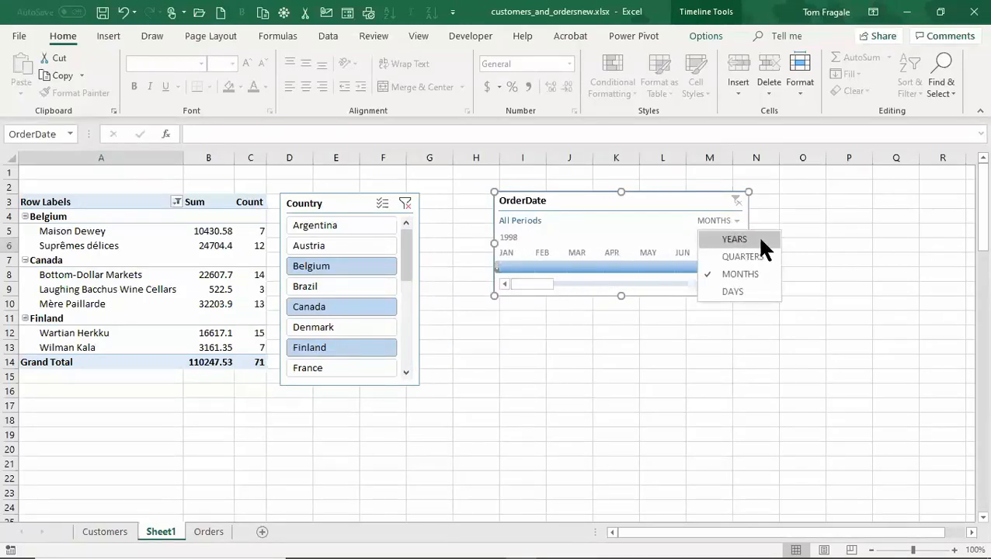
click(735, 239)
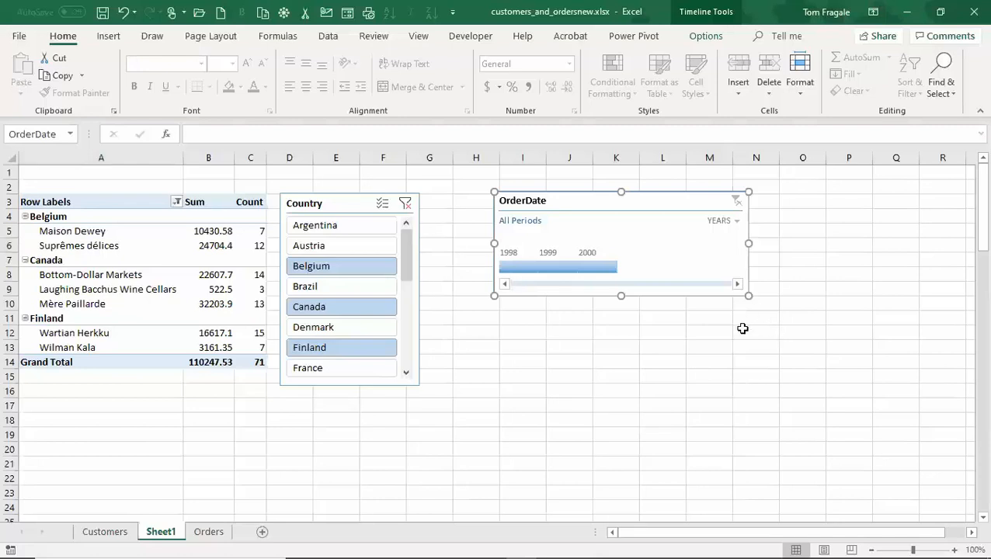
Filter the PivotTable to 1998 with the OrderDate timeline, and switch the Country slicer to Austria and finally to Brazil
click(517, 268)
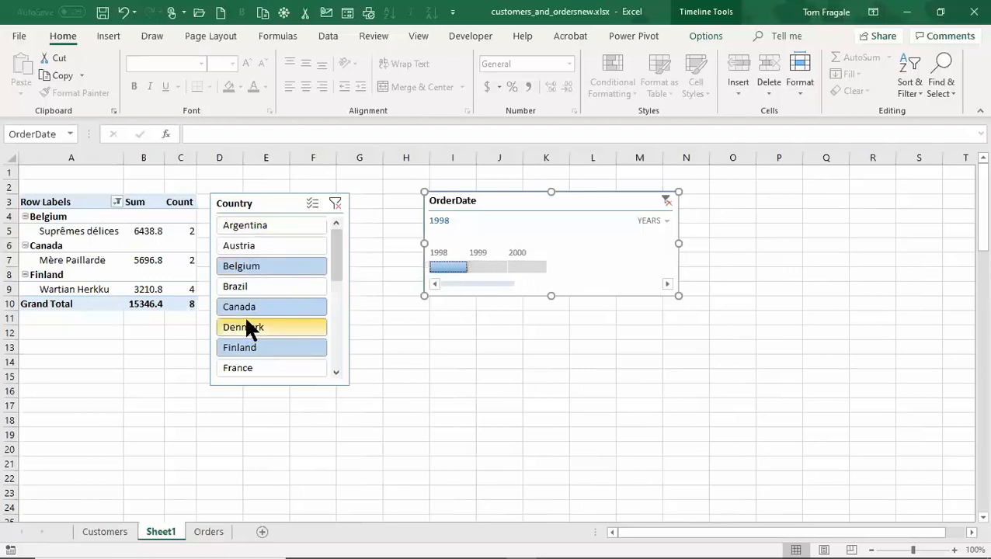
click(239, 244)
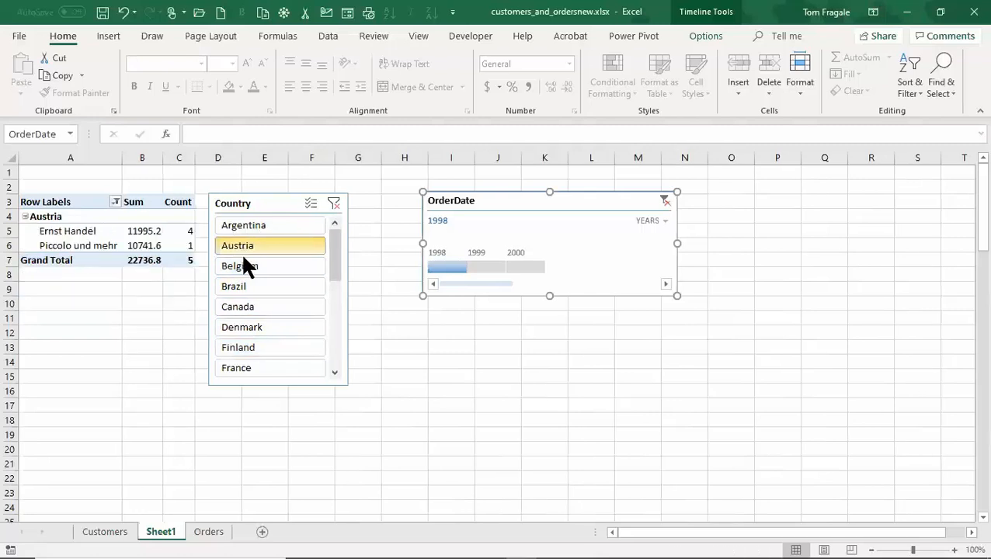
click(245, 287)
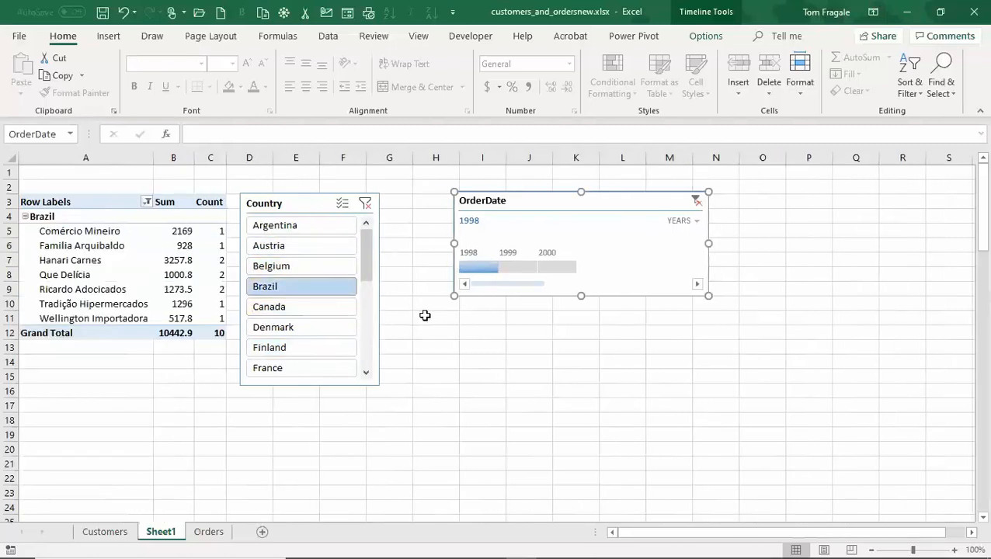
Move the OrderDate timeline next to the Country slicer, with their top edges roughly aligned
click(269, 202)
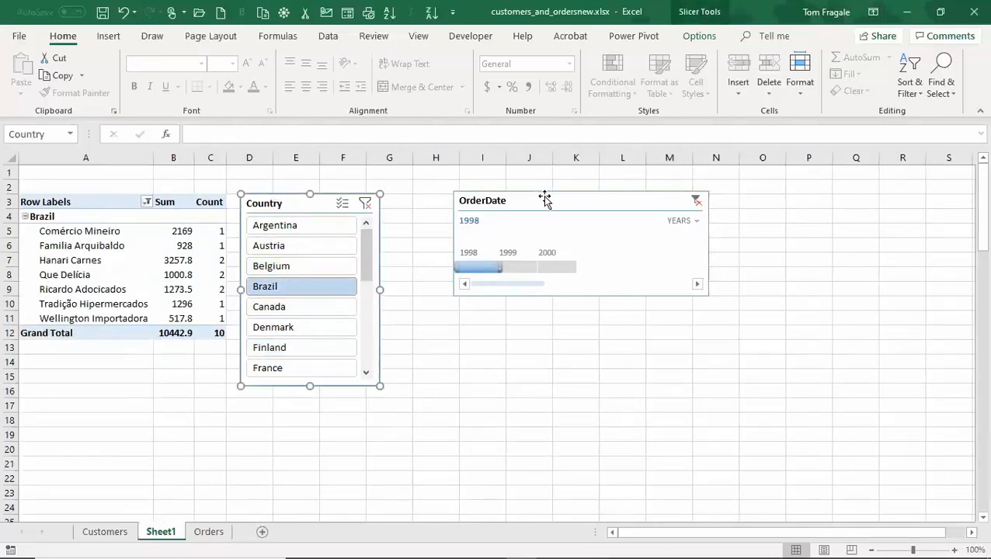
drag(542, 199, 488, 201)
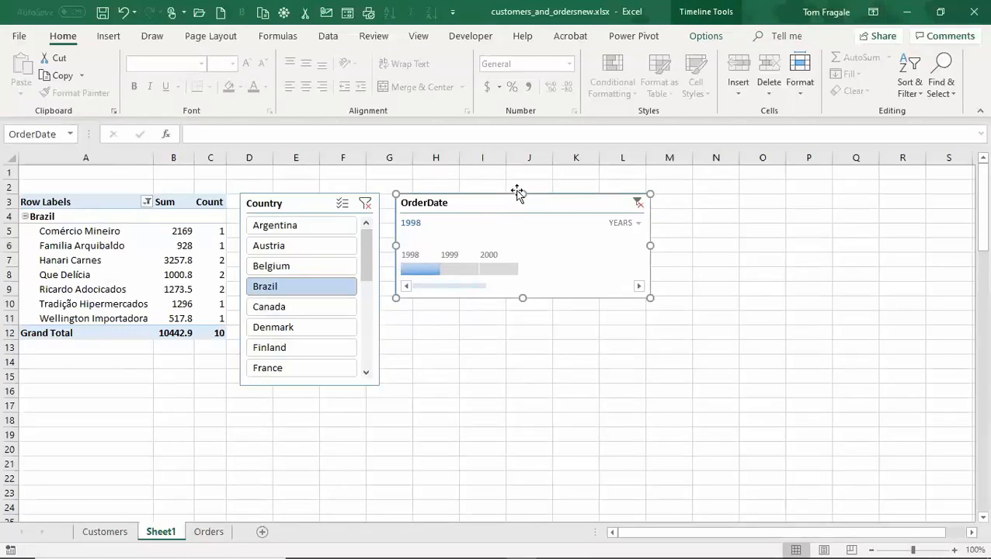
click(99, 259)
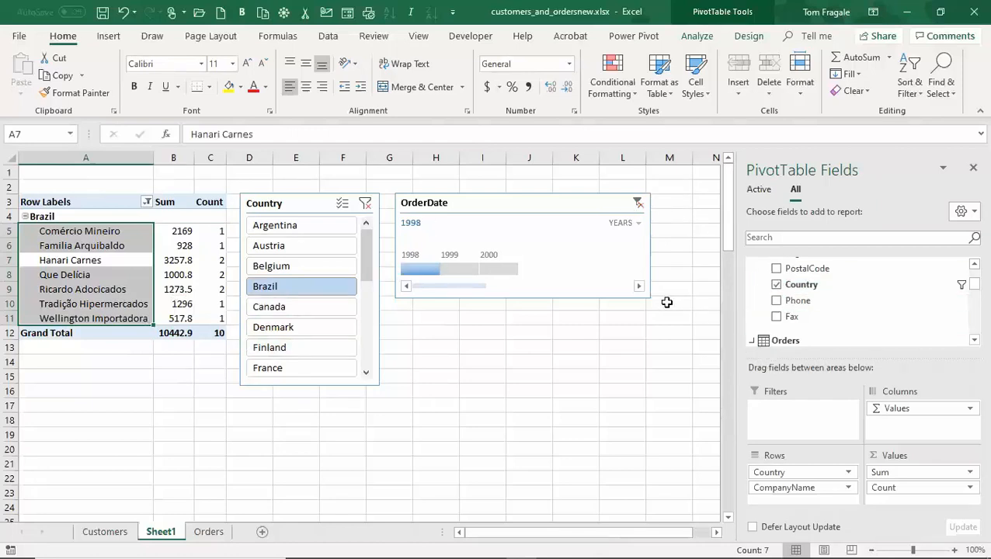
Clear the Country slicer and OrderDate timeline filters, and shift both controls farther from the PivotTable
click(365, 203)
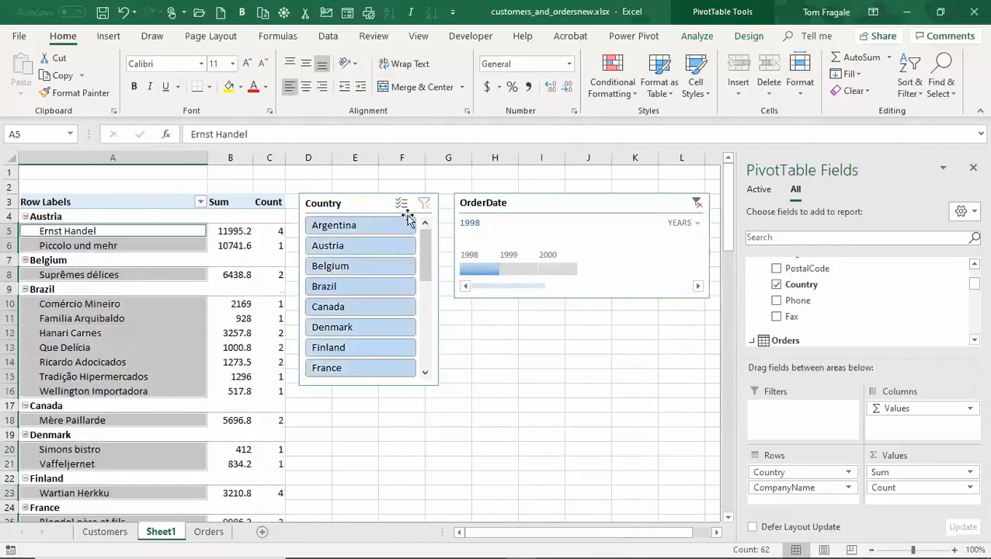
click(696, 203)
drag(382, 209, 403, 216)
drag(522, 208, 546, 212)
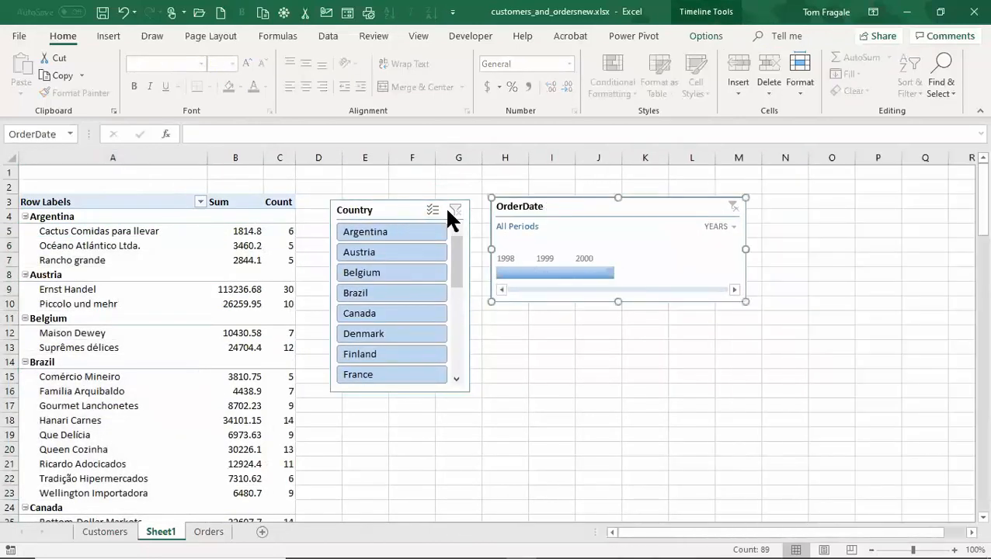
drag(396, 213, 419, 206)
drag(514, 202, 528, 198)
click(257, 274)
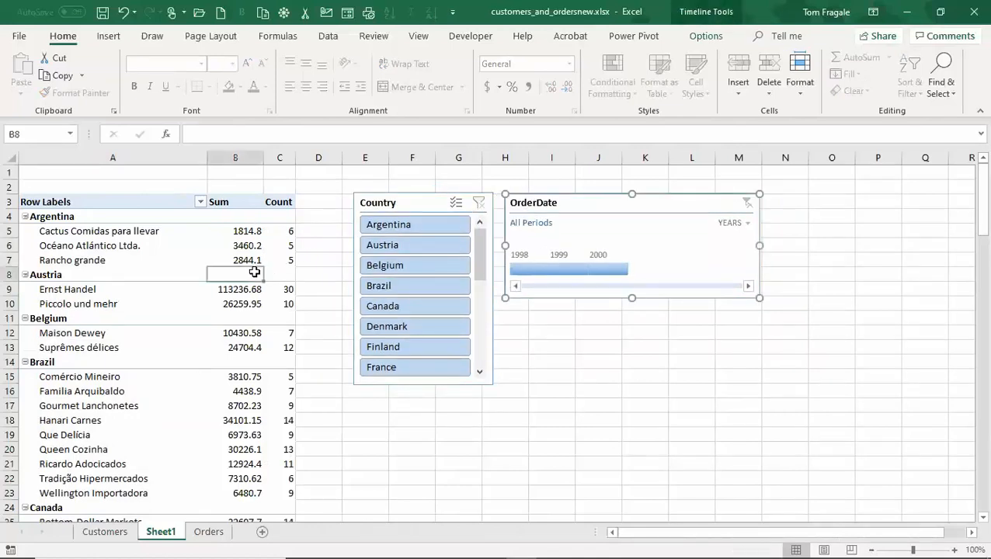
Make room beside the PivotTable by moving the OrderDate timeline to column L and the Country slicer to column I
click(570, 202)
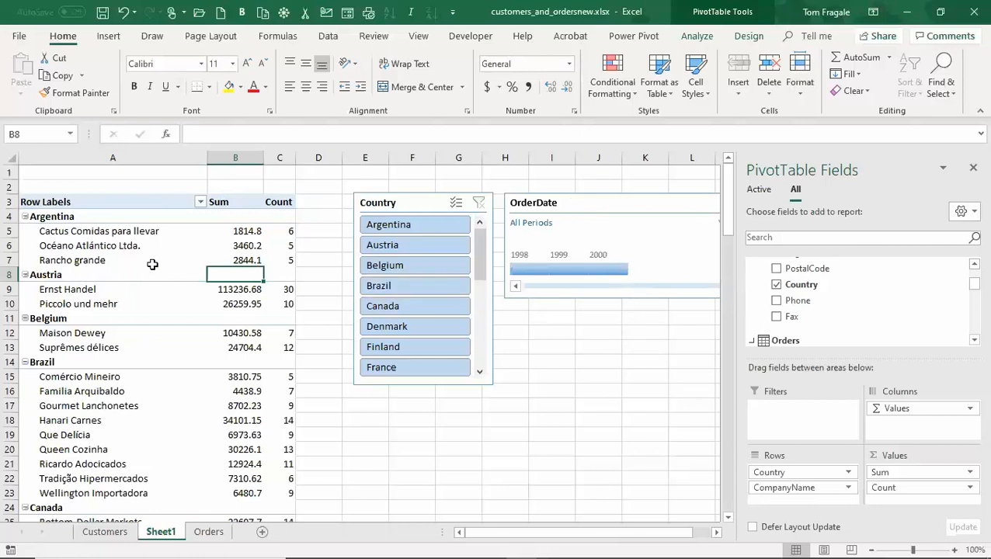
click(101, 235)
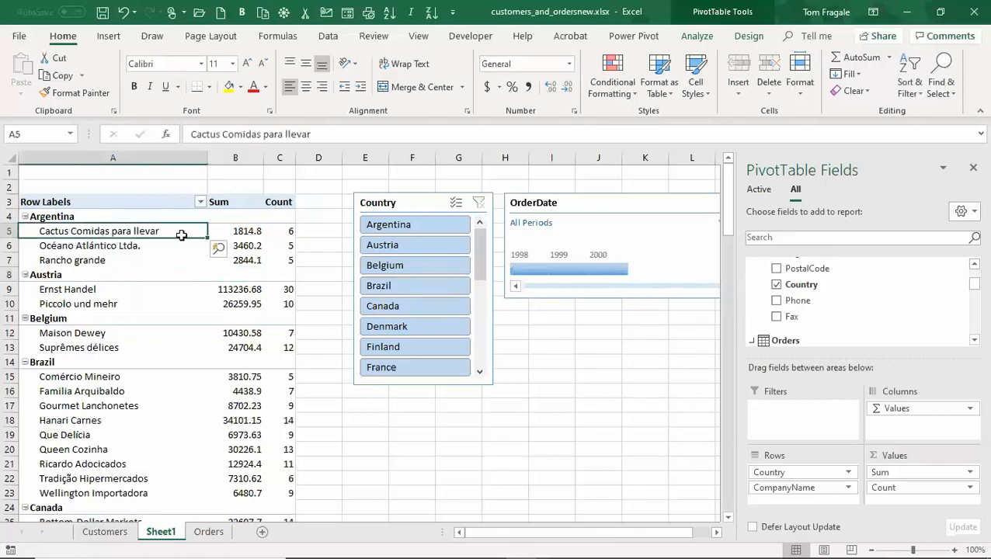
drag(549, 208, 607, 207)
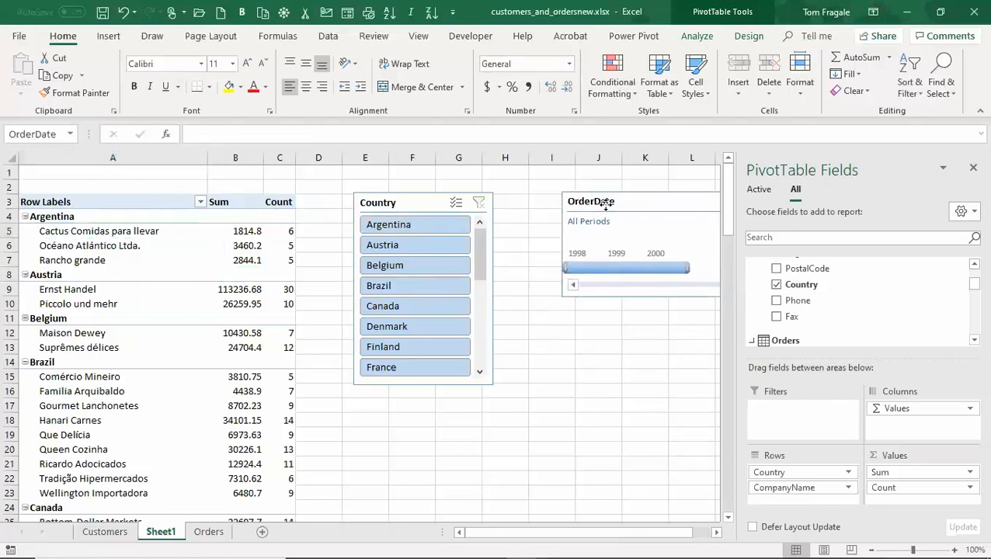
drag(442, 201, 510, 201)
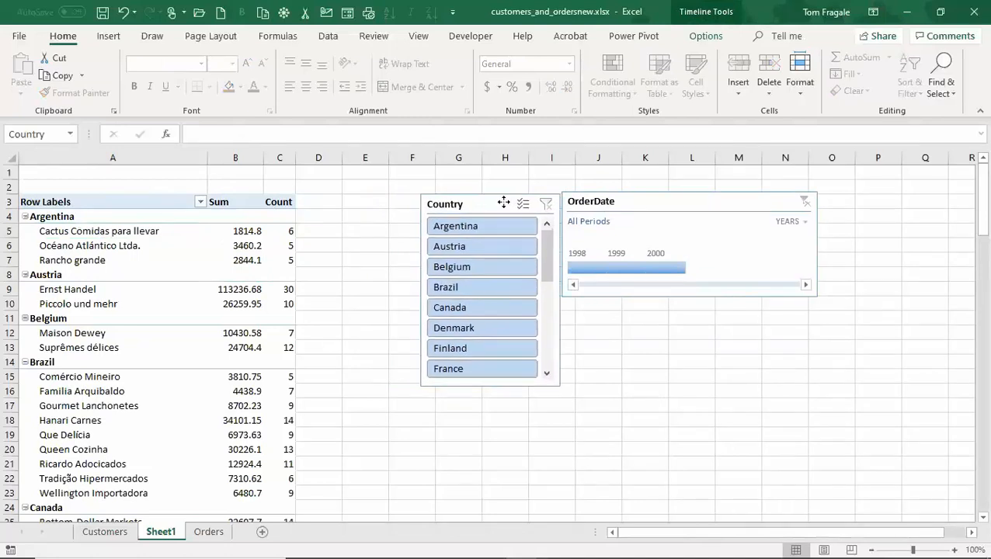
click(604, 201)
drag(604, 201, 723, 198)
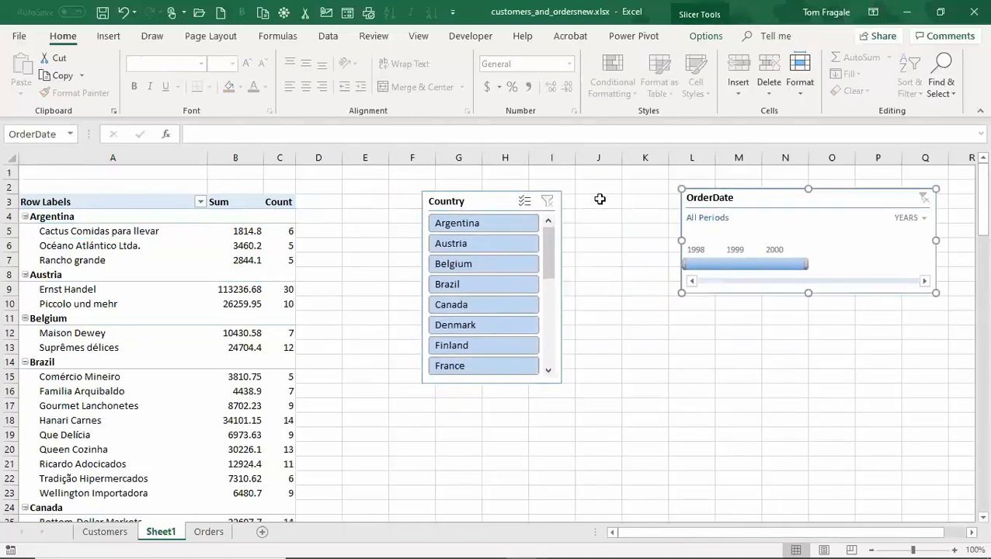
drag(475, 201, 577, 198)
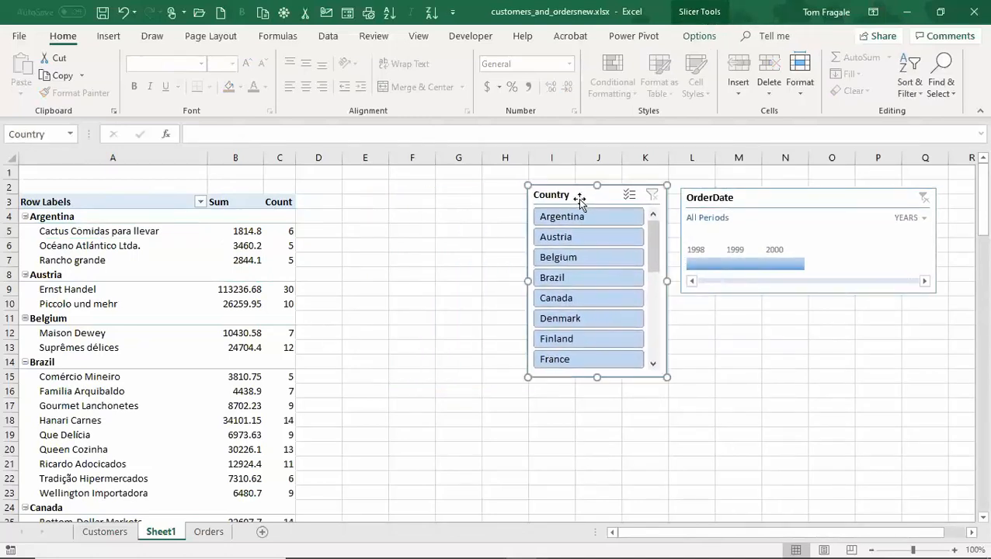
Start a new Power Pivot measure on the Orders table and name it Oldest Order Date
click(622, 37)
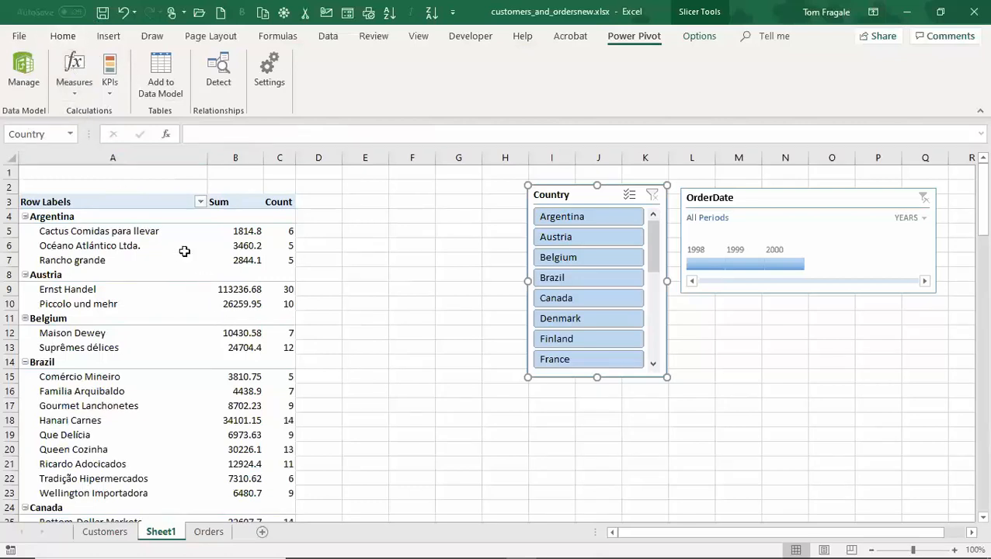
click(74, 81)
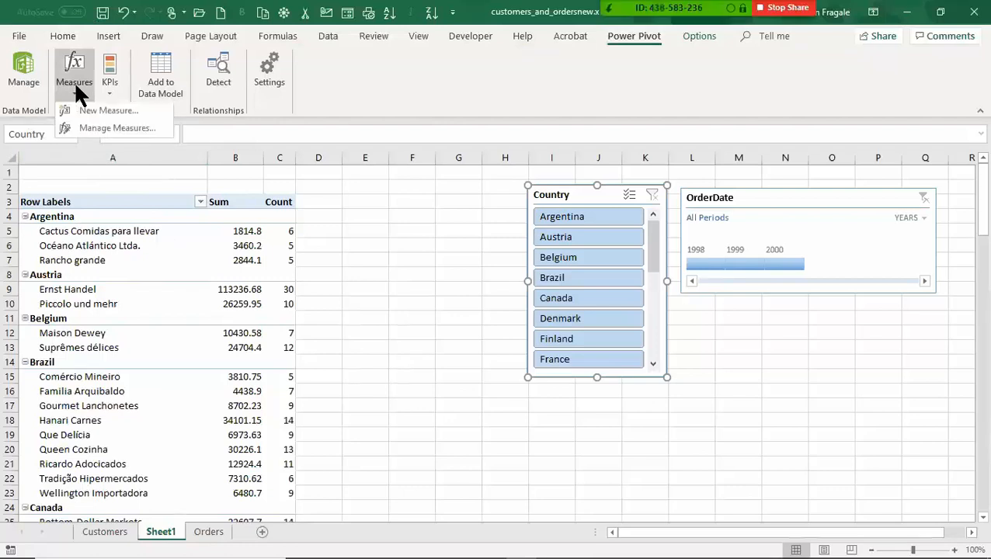
click(114, 112)
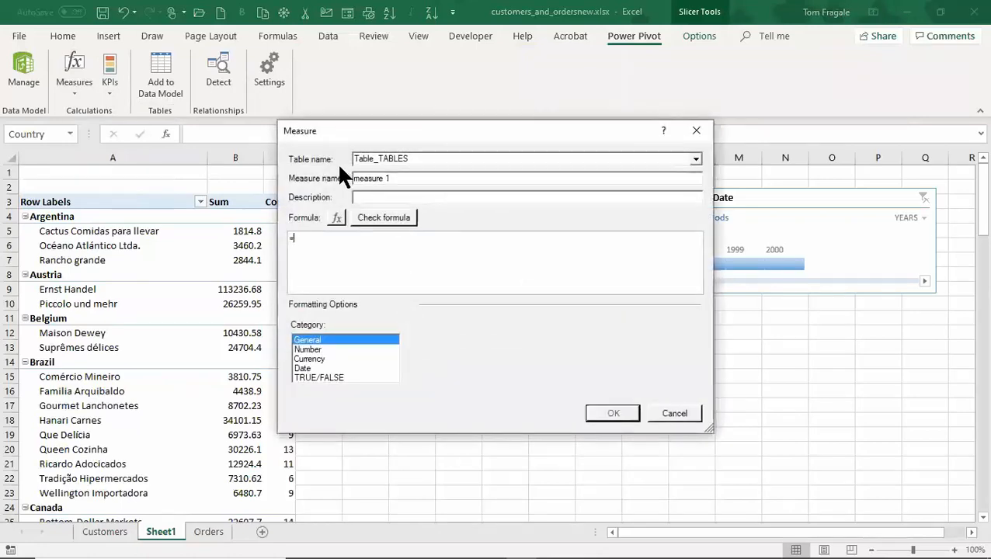
click(695, 158)
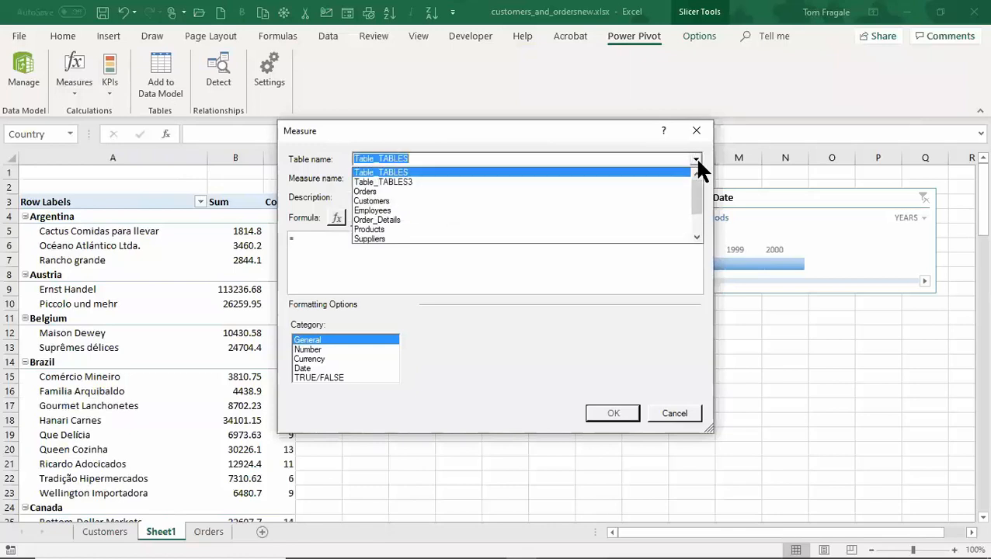
click(369, 194)
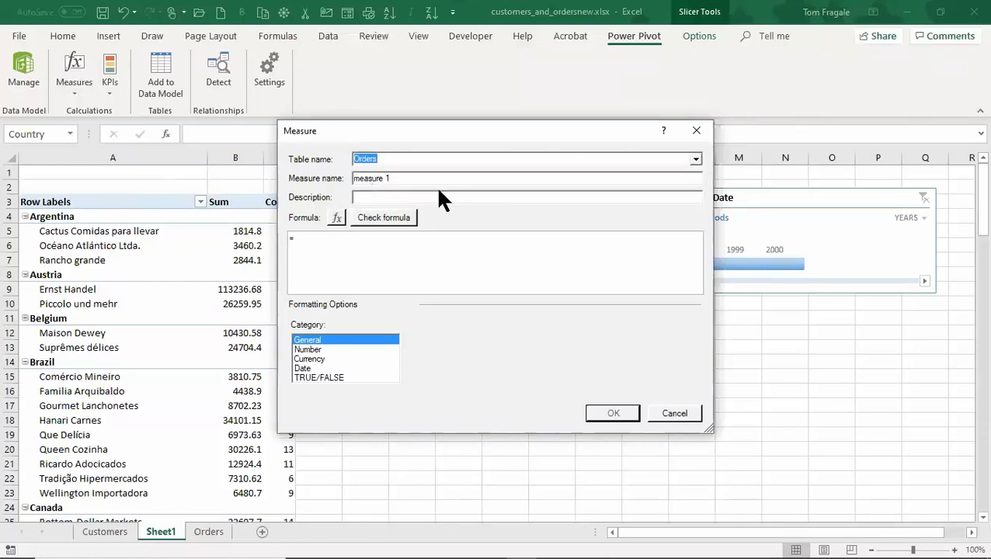
drag(414, 178, 301, 190)
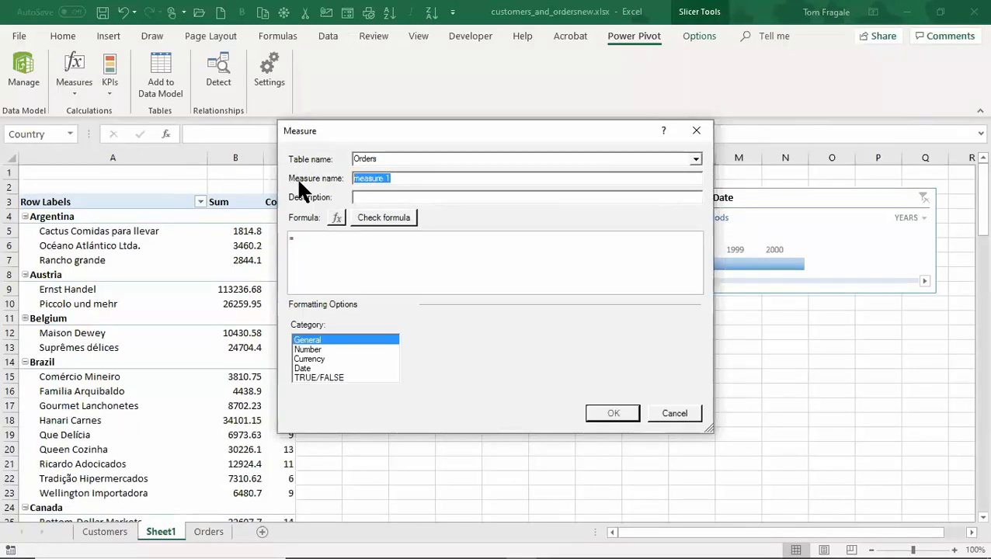
text(Olderst)
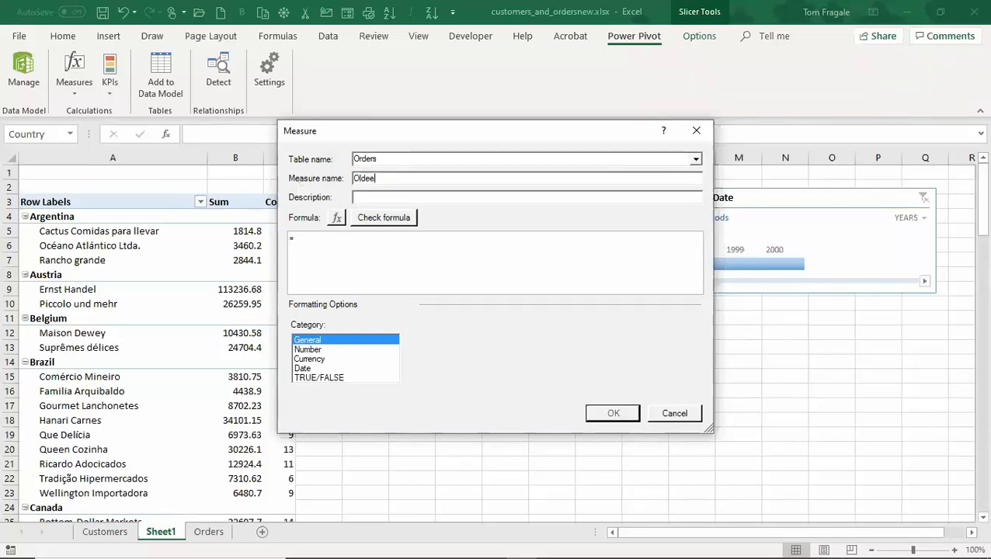
key(BackSpace)
key(BackSpace)
key(BackSpace)
text(est Order Date)
click(390, 197)
Insert the FIRSTDATE function from the Date & Time category into the measure formula
click(339, 219)
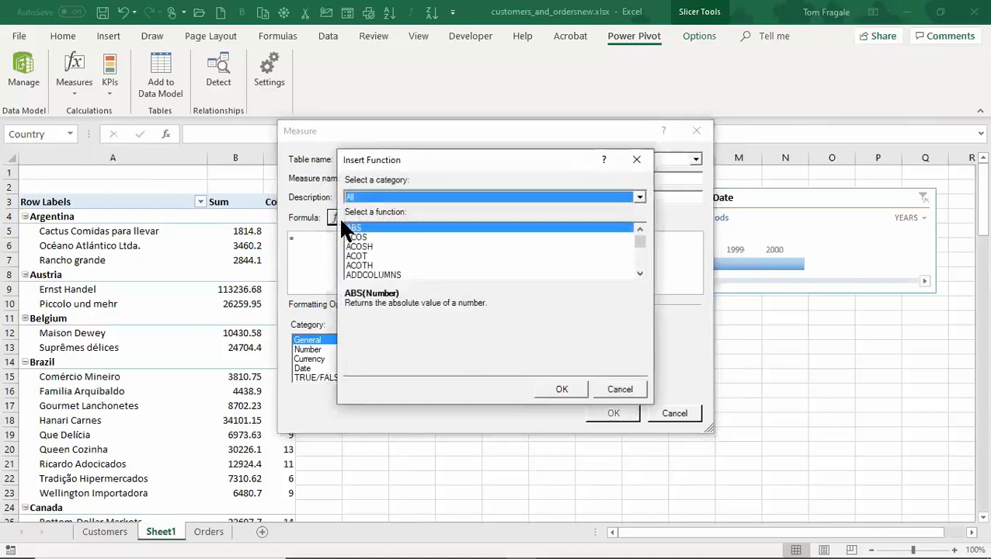
click(641, 199)
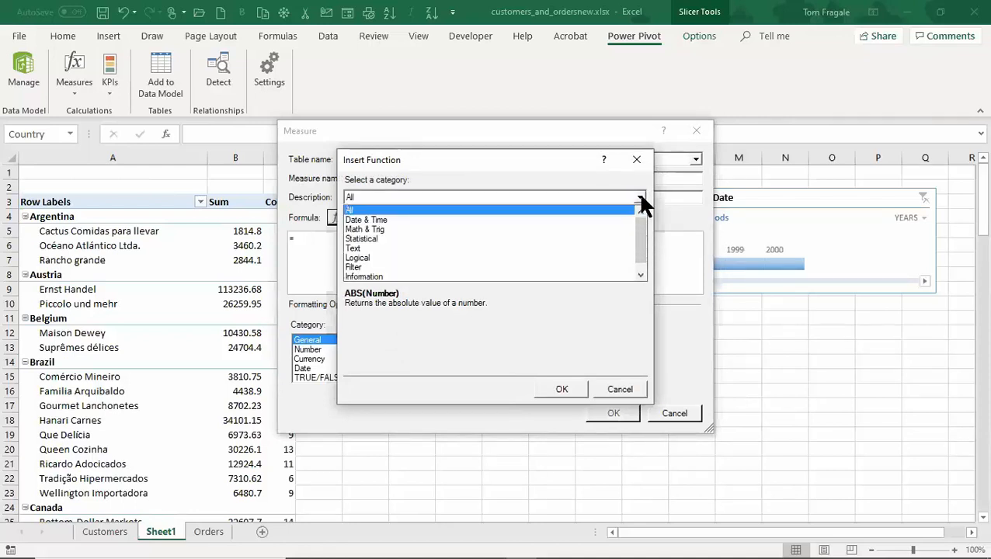
click(373, 220)
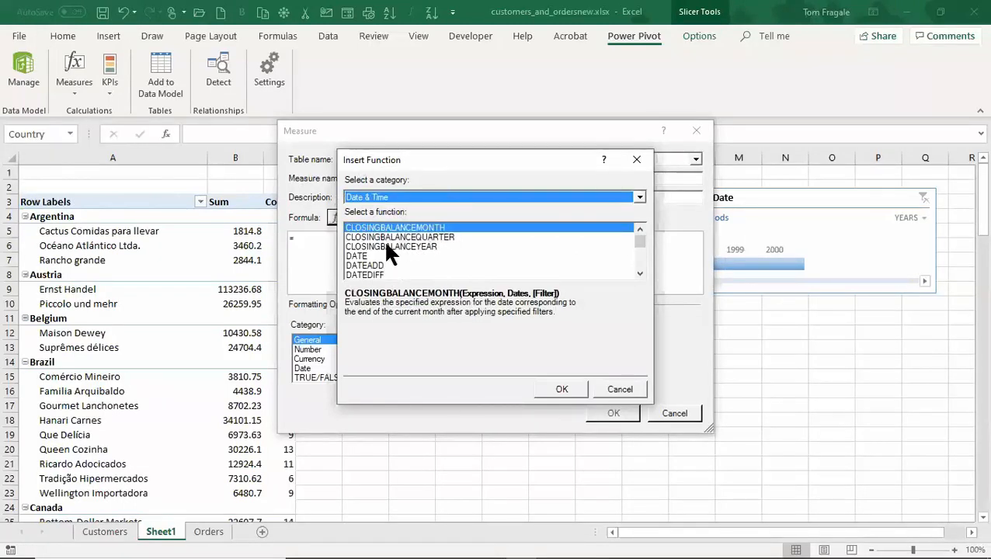
click(635, 273)
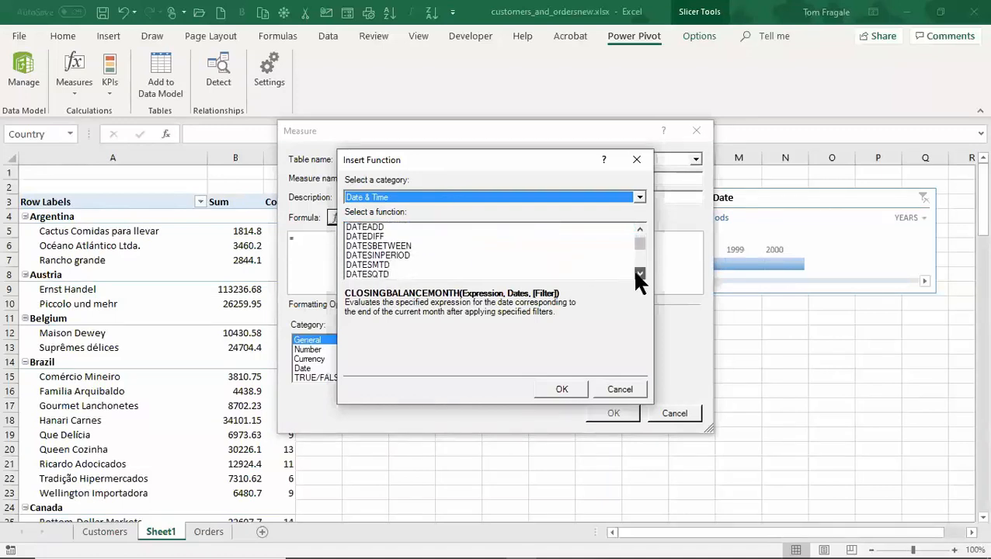
click(637, 273)
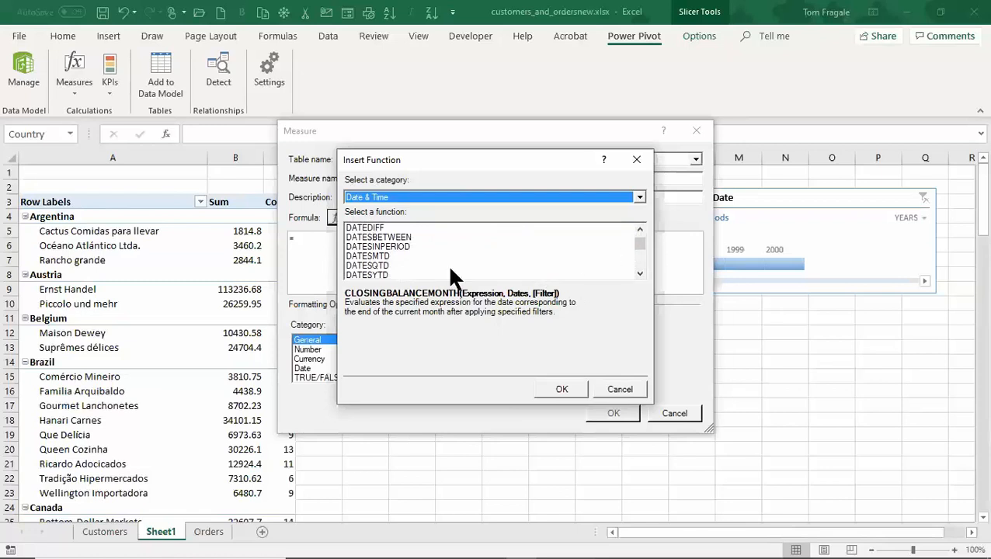
click(638, 273)
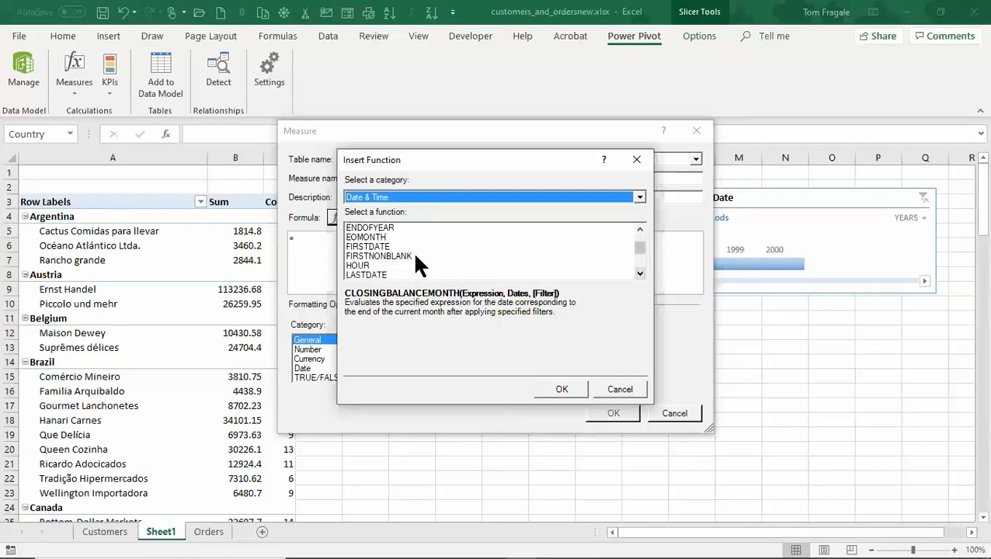
click(382, 247)
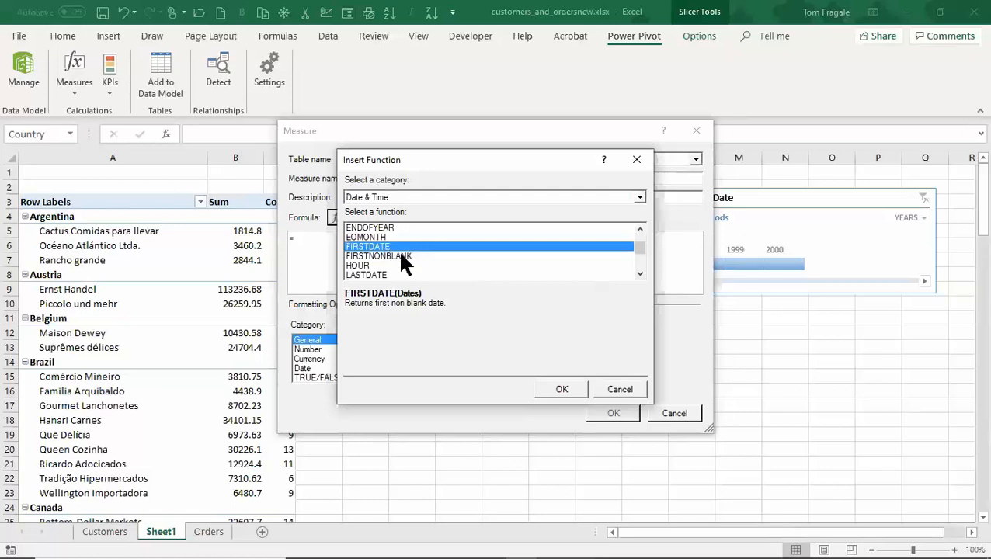
click(549, 388)
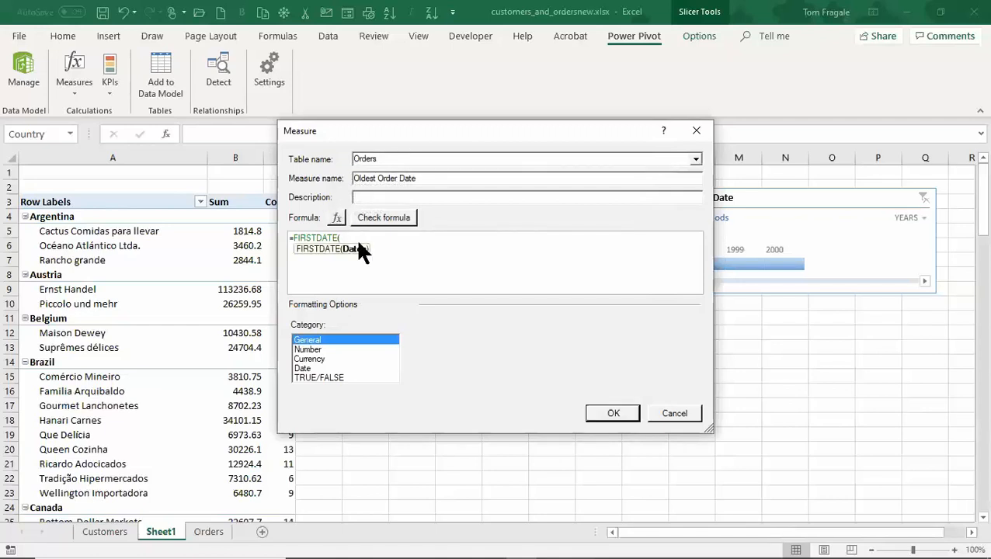
Complete the measure formula as =FIRSTDATE(Orders[OrderDate])
text(o)
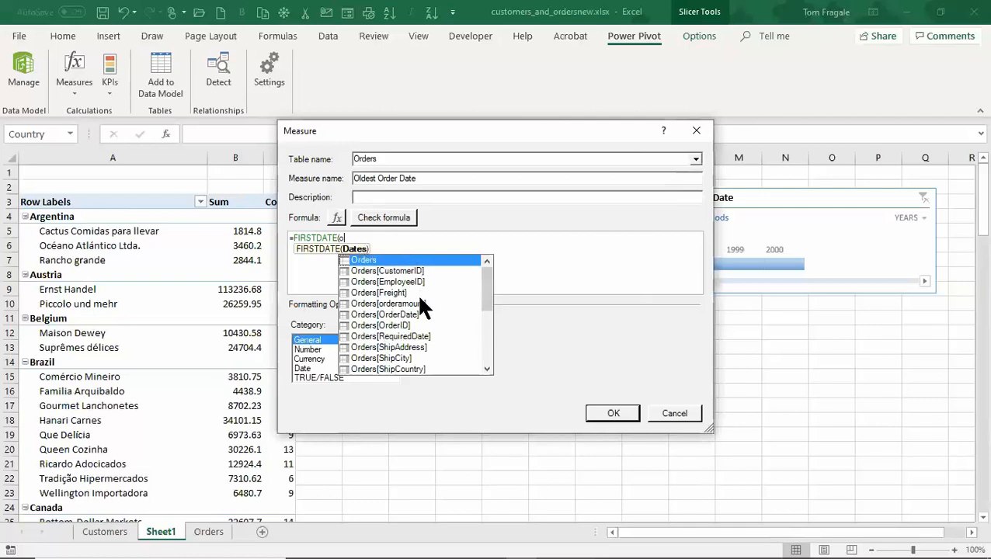
double_click(389, 315)
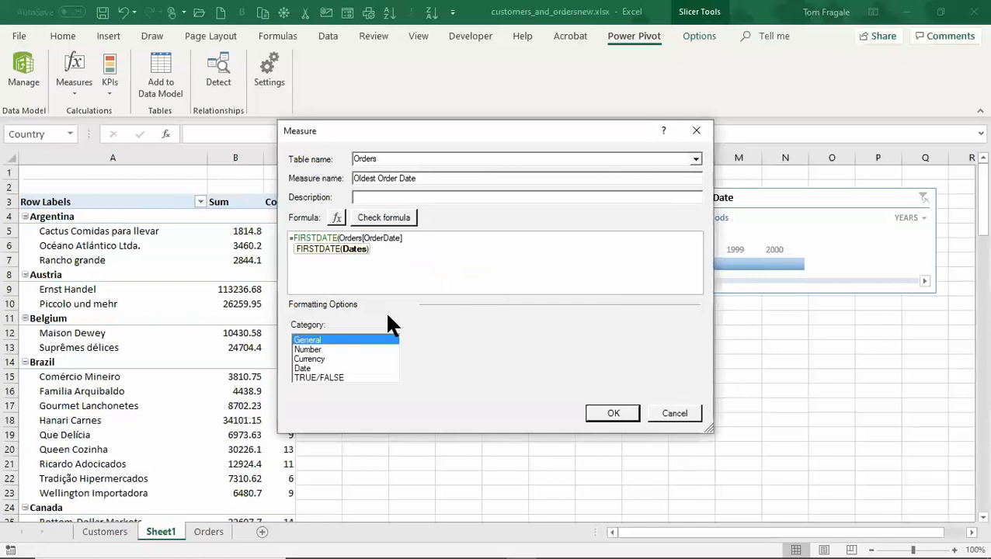
text())
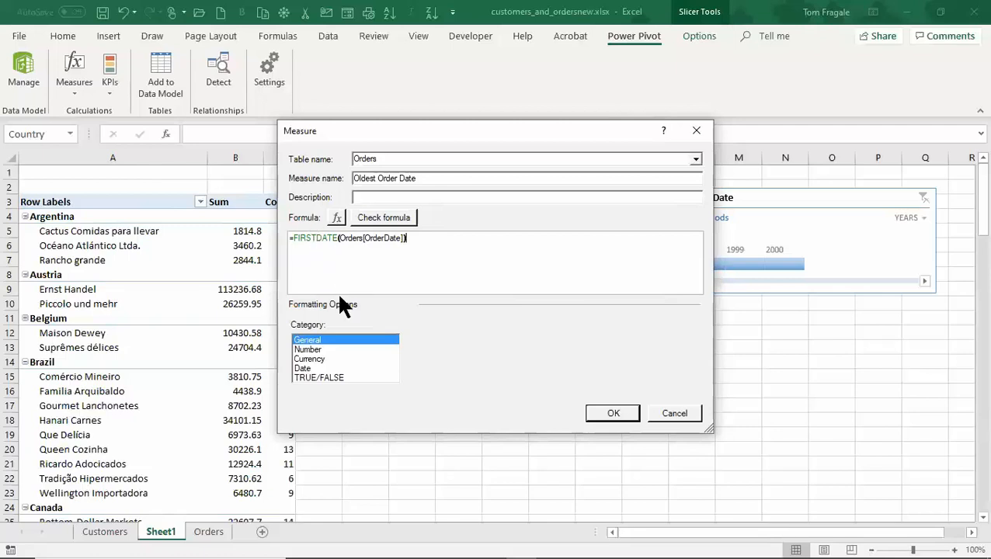
Format the measure as a date in the short *3/14/2001 style, create it, and select the first company's oldest order date
click(301, 368)
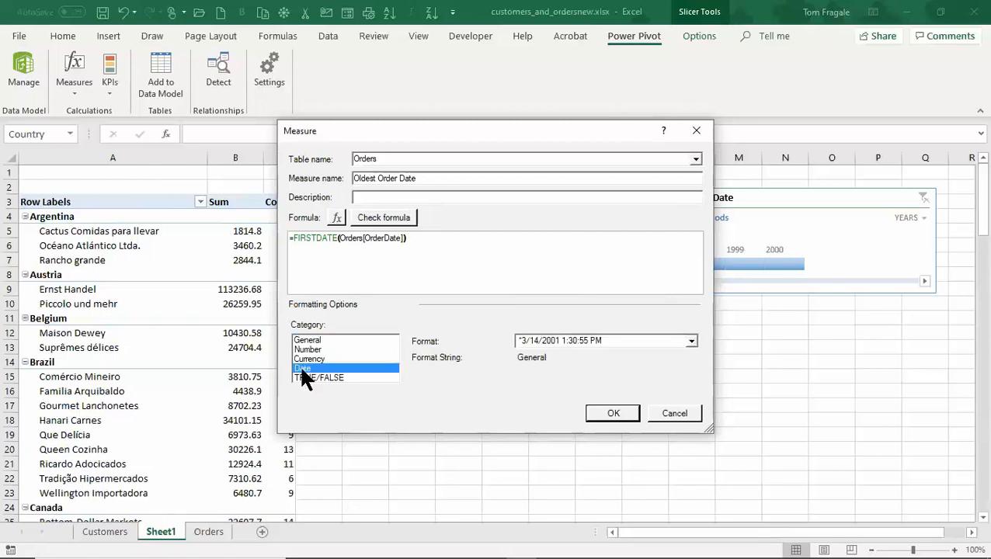
click(690, 341)
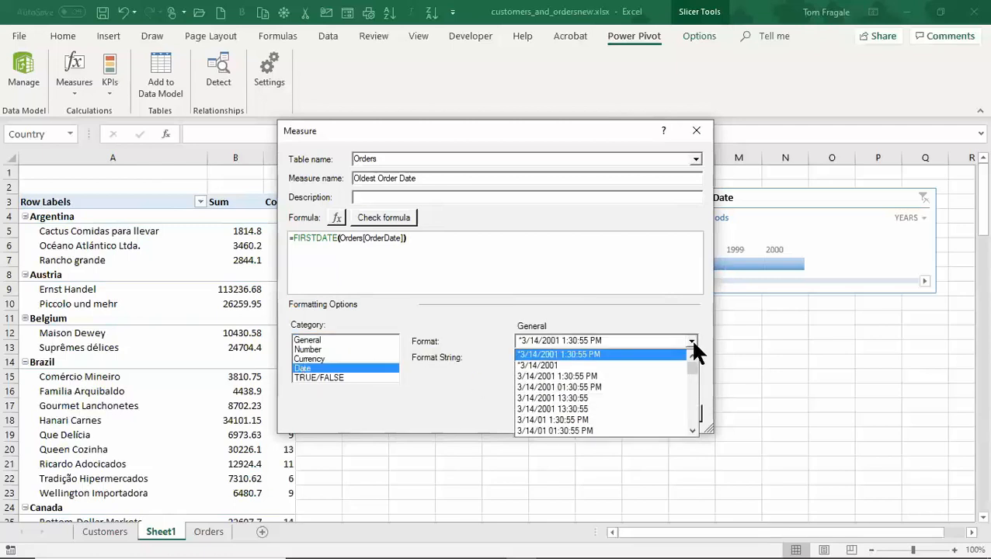
click(559, 363)
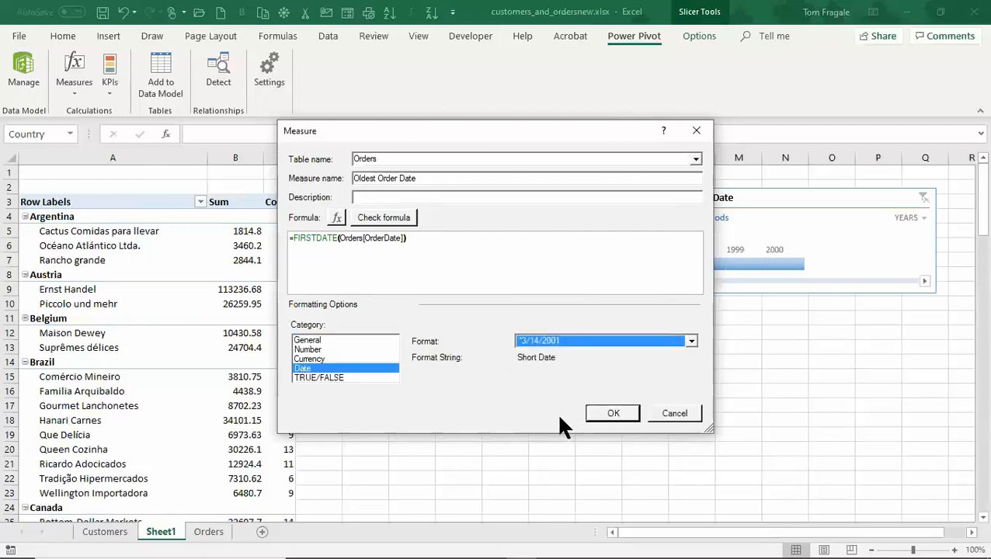
click(612, 413)
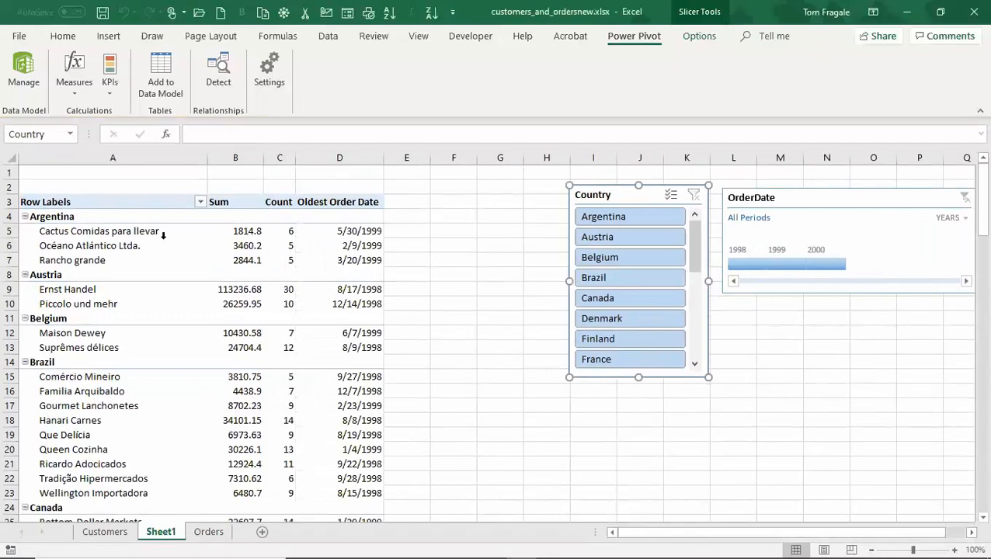
click(109, 230)
click(318, 231)
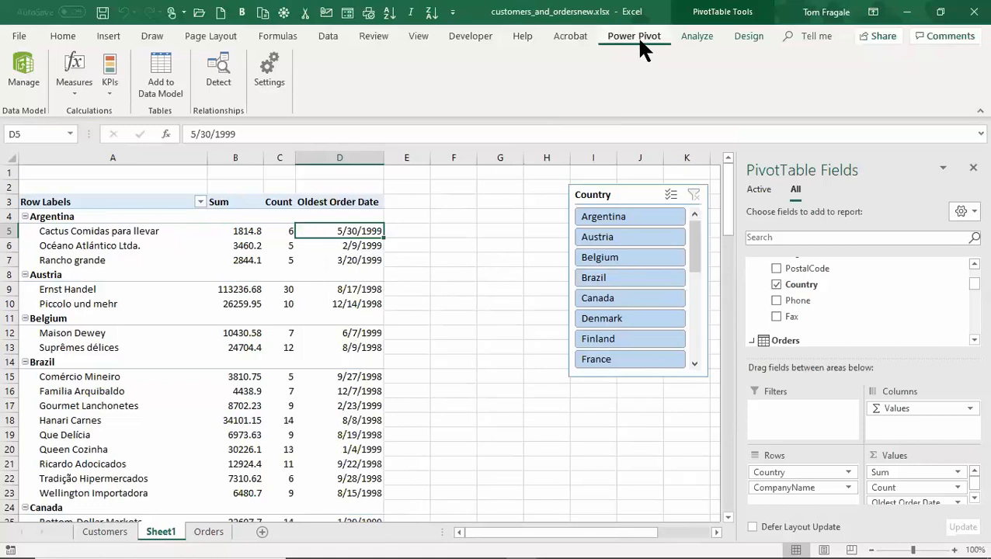
Start a new Power Pivot measure on the Orders table and name it Newest Order Date
click(67, 84)
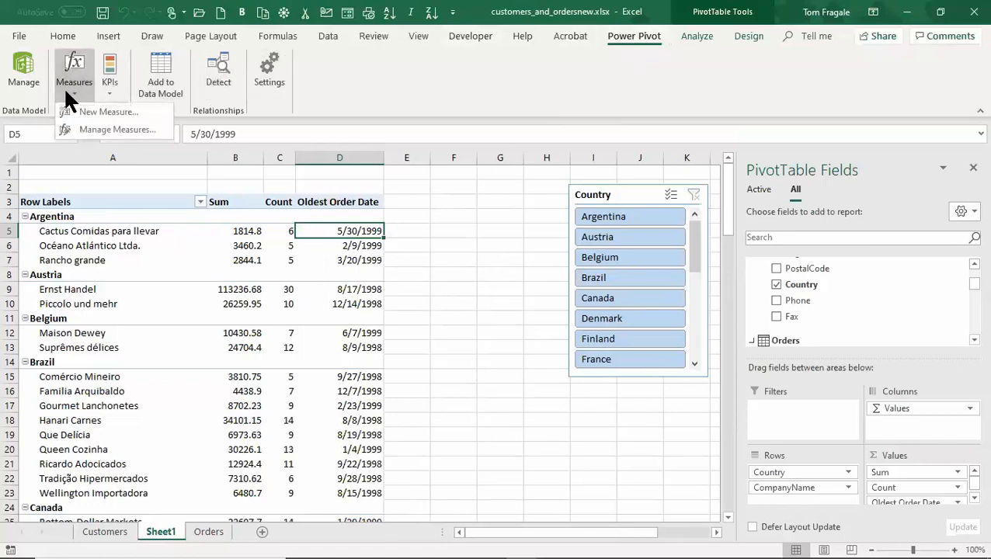
click(102, 111)
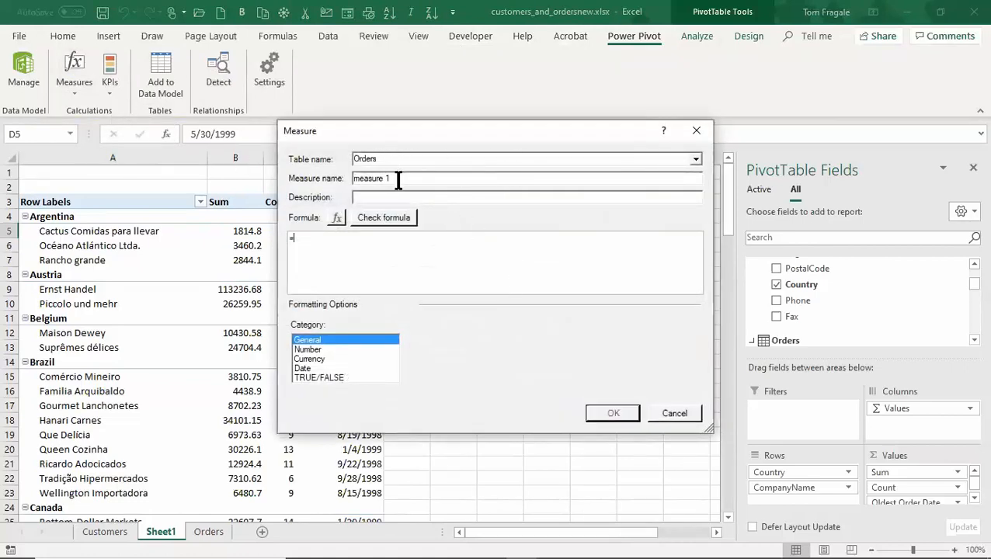
drag(397, 179, 289, 176)
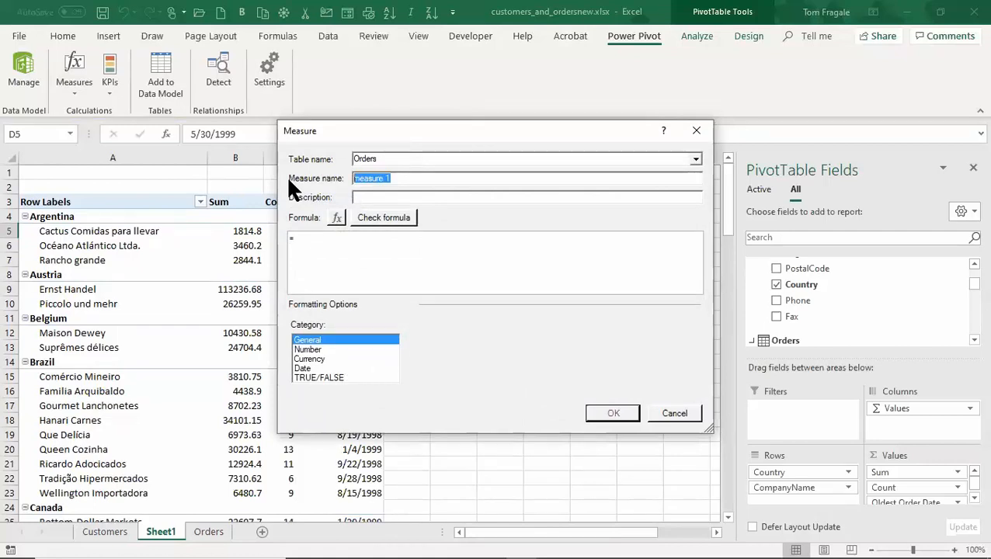
text(Newest Order S)
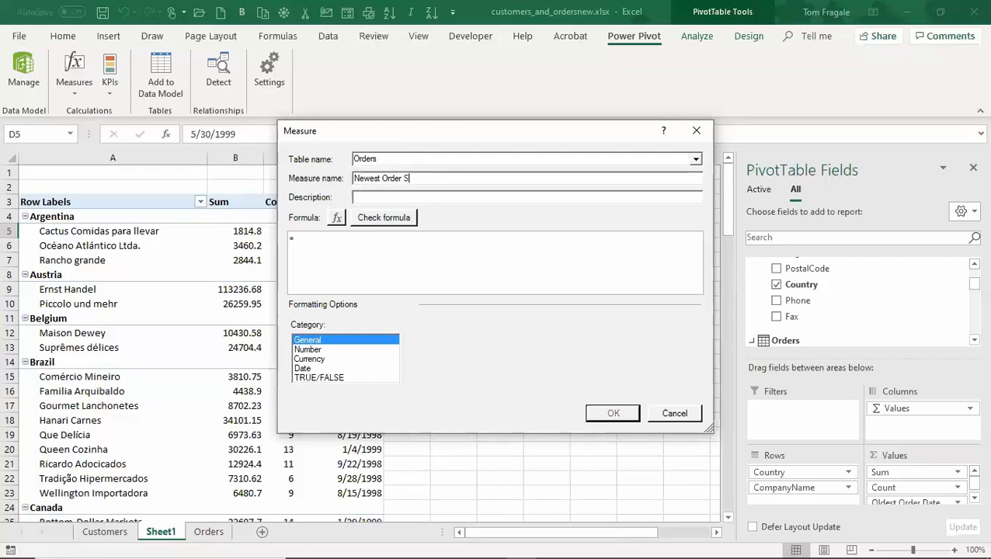
key(BackSpace)
key(BackSpace)
text(Date)
click(370, 199)
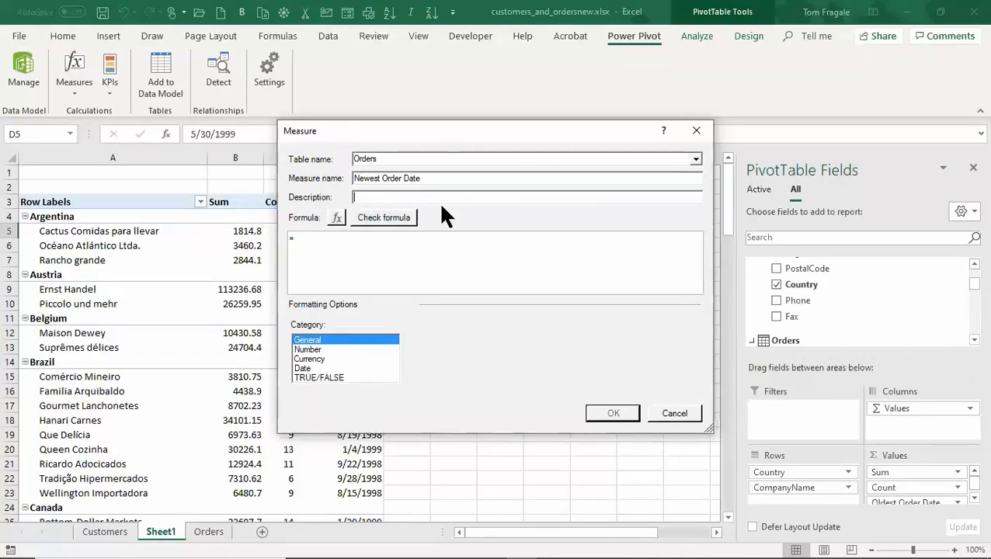
Insert the LASTDATE function from the Date & Time category into the Newest Order Date formula
click(336, 217)
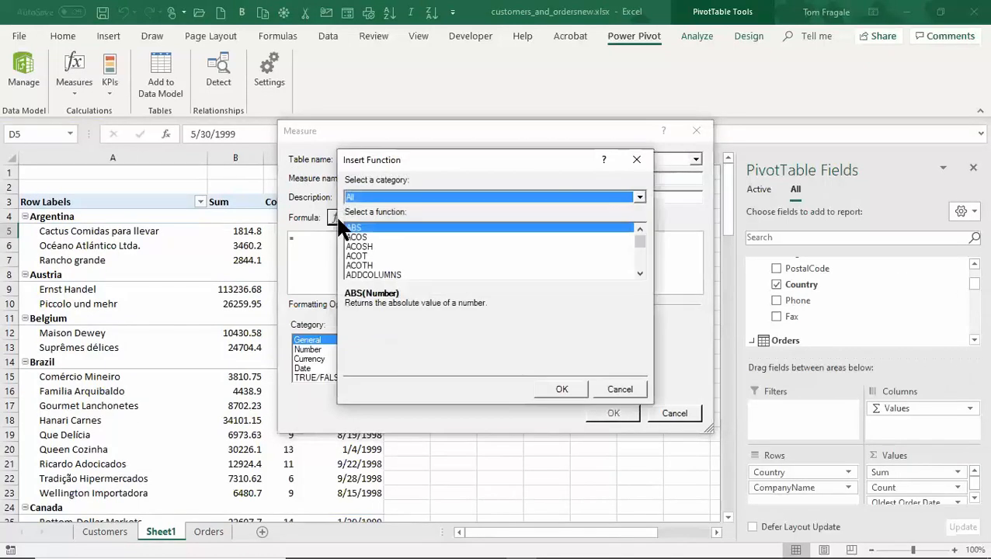
click(639, 197)
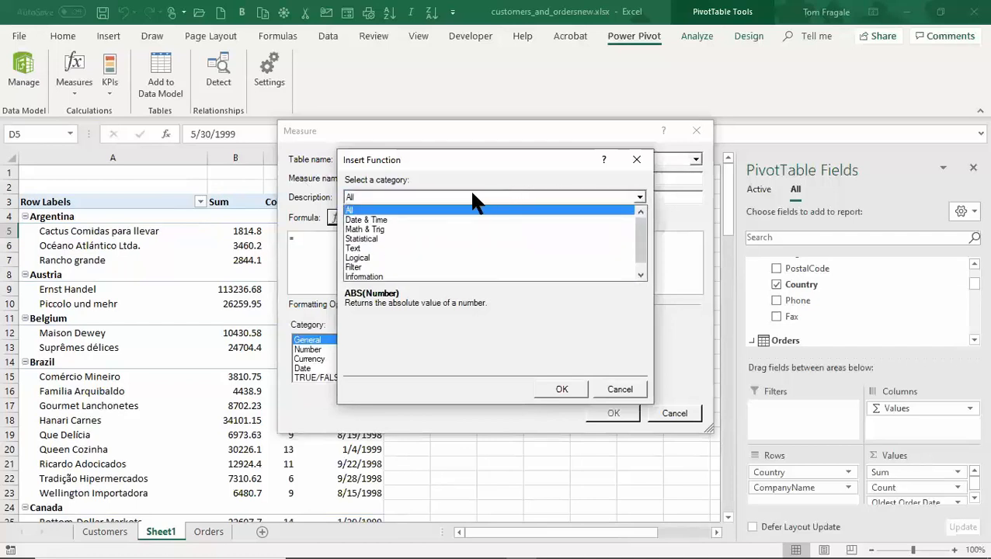
click(392, 220)
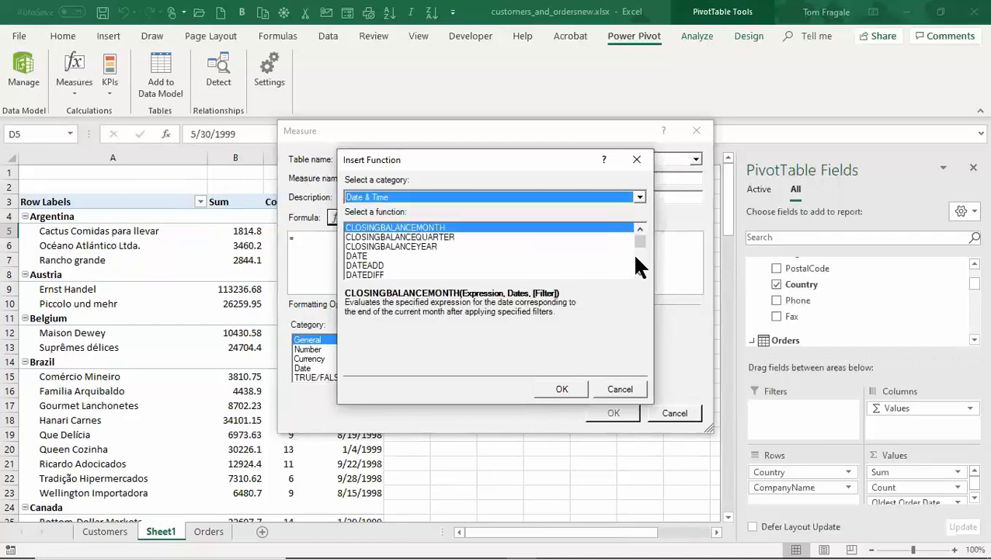
drag(636, 238, 635, 247)
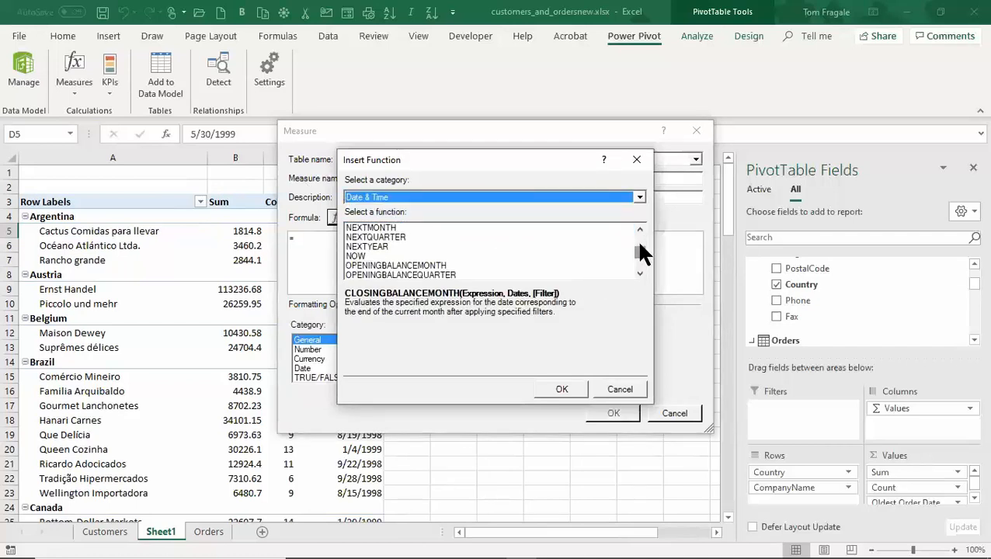
click(639, 230)
click(639, 230)
click(639, 230)
click(639, 230)
click(639, 230)
click(639, 229)
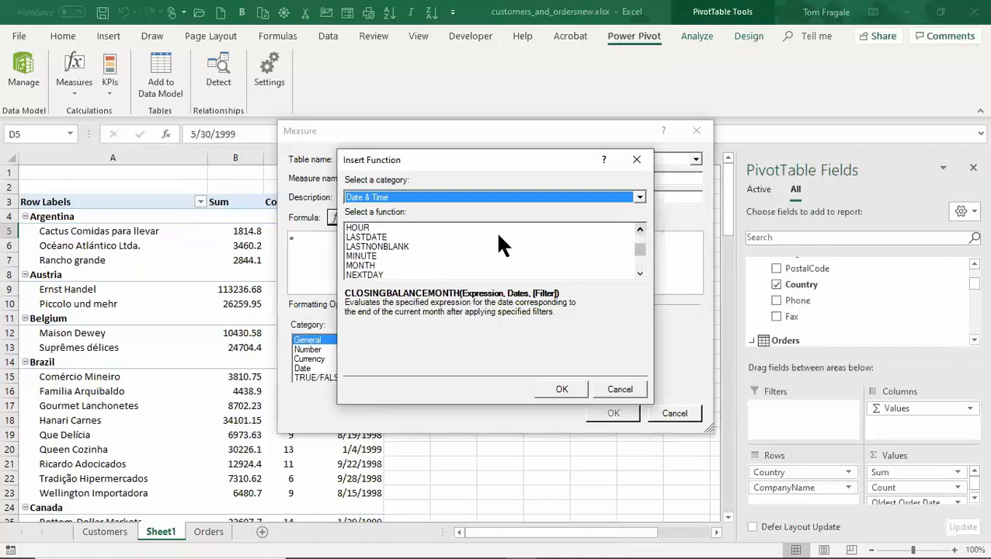
click(379, 237)
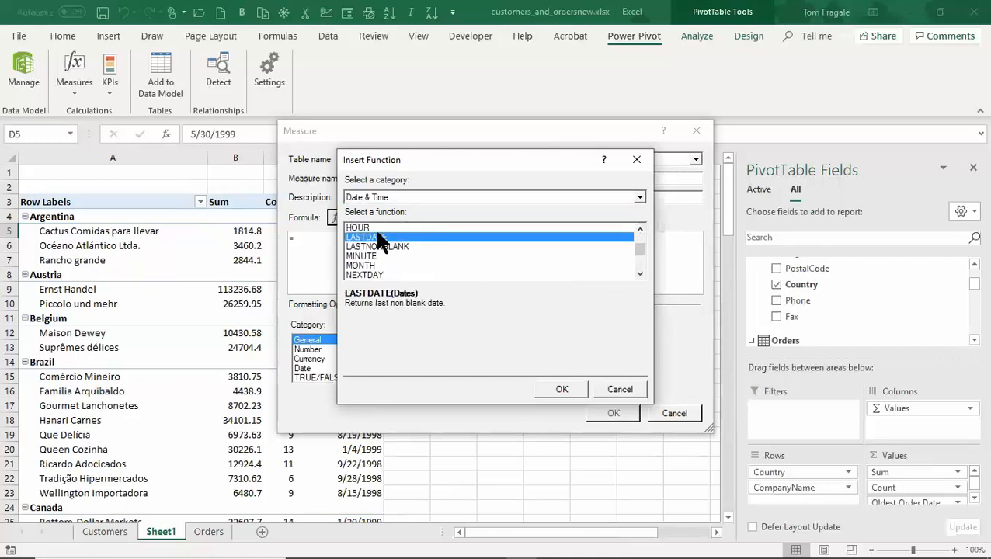
click(576, 385)
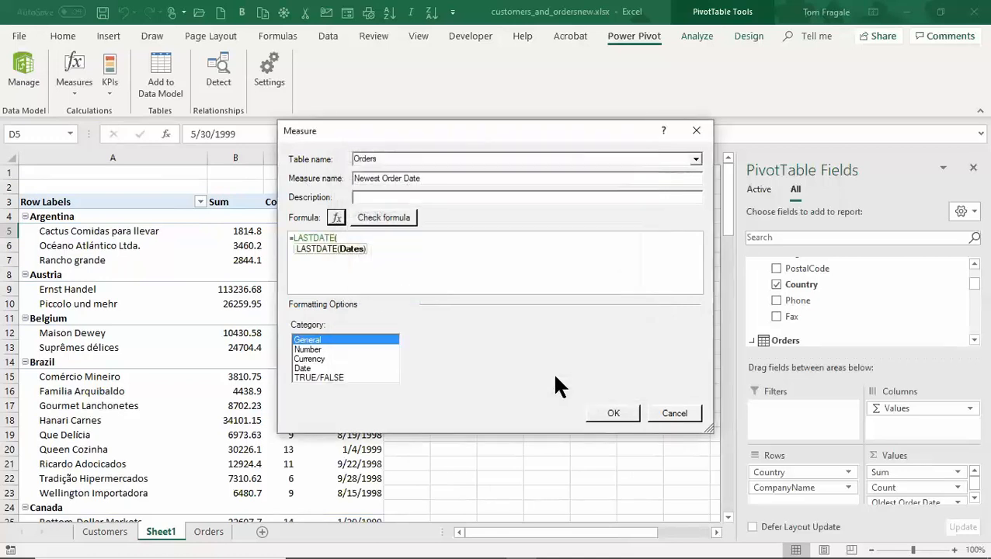
Complete the measure formula as =LASTDATE(Orders[OrderDate])
click(370, 244)
text(o)
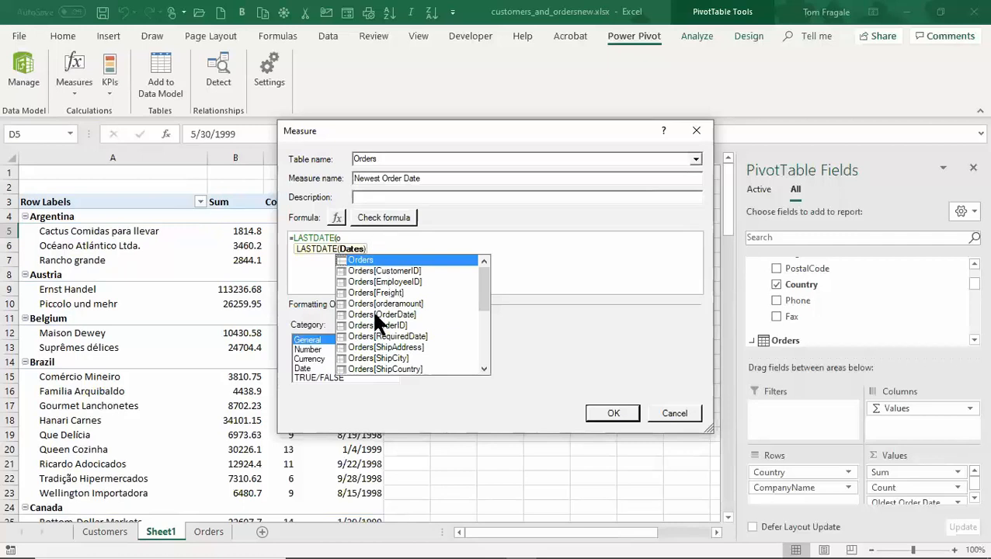
double_click(374, 315)
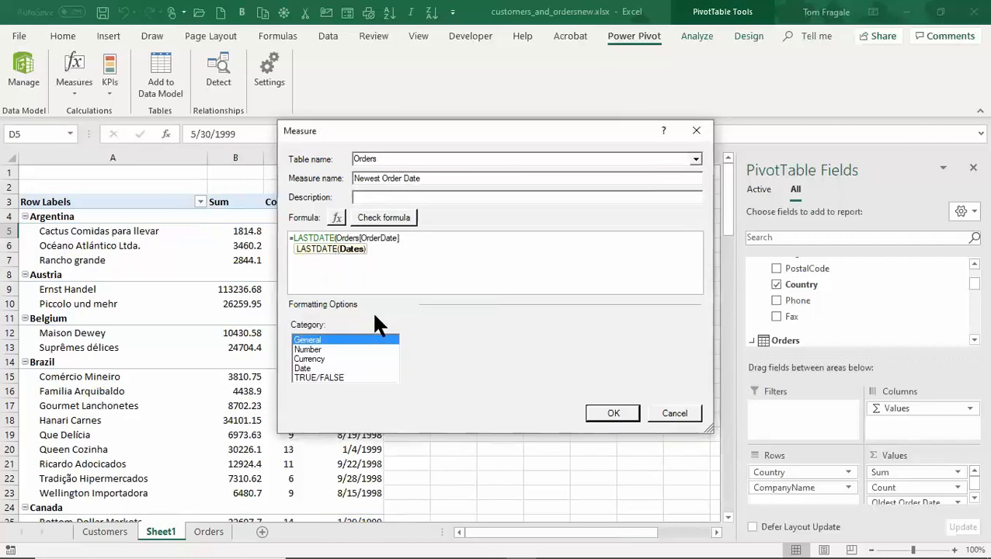
text())
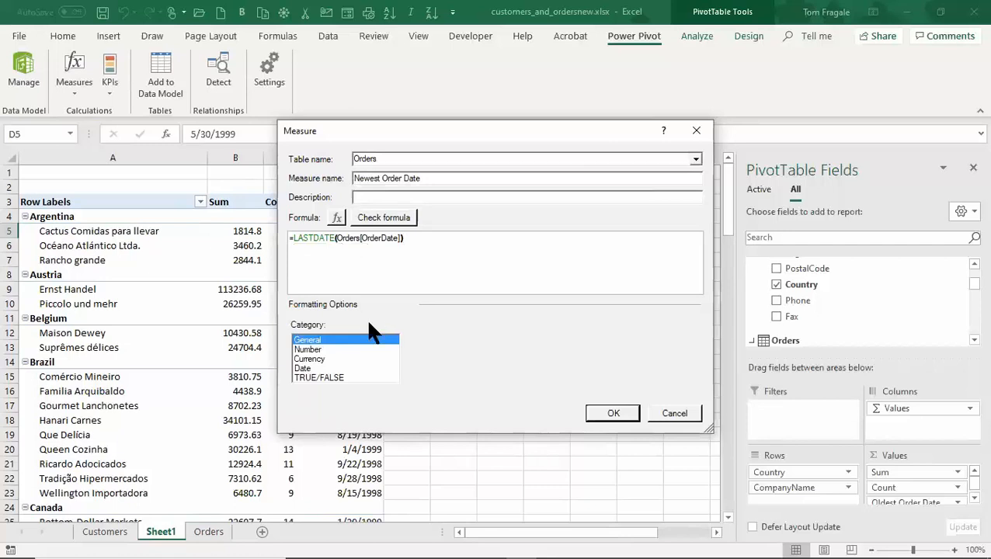
Format the Newest Order Date measure as a date in the short *3/14/2001 style and try to create it
click(311, 368)
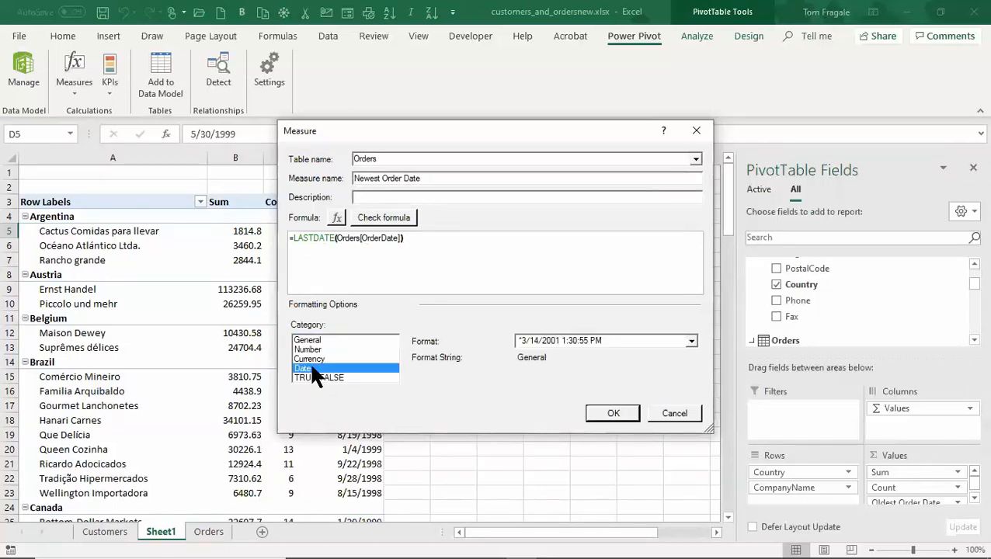
click(691, 342)
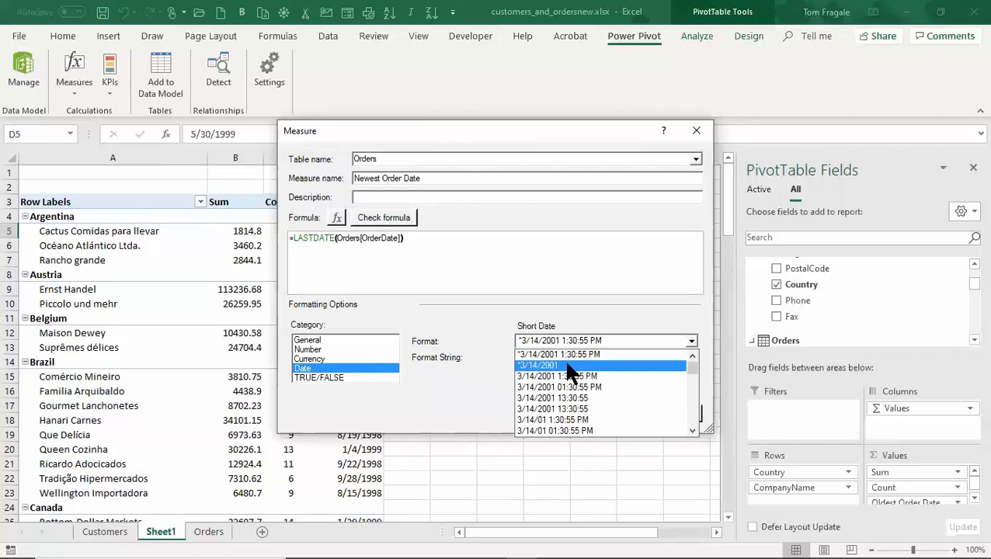
click(568, 366)
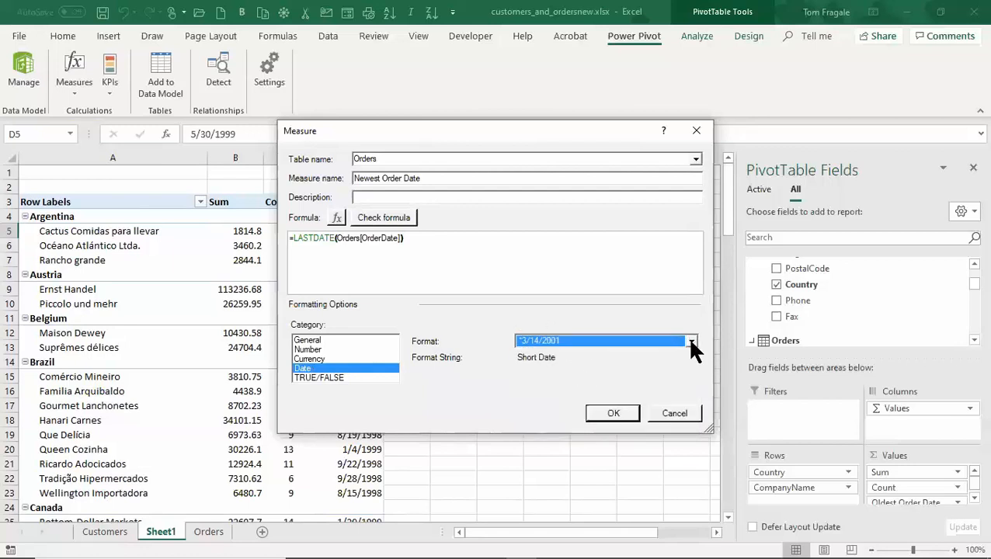
click(690, 342)
drag(693, 360, 681, 343)
click(587, 359)
click(607, 411)
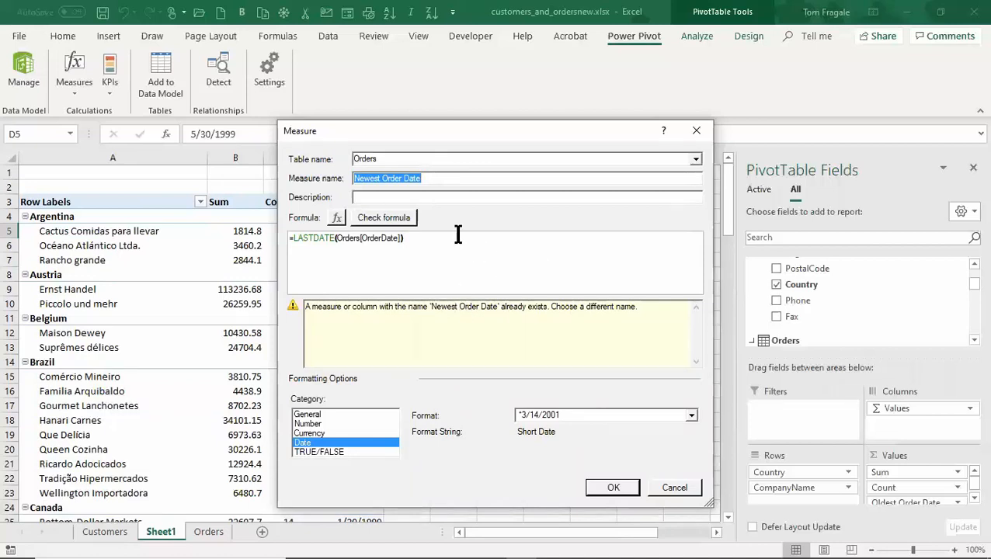
Rename the measure Newest Order Date2, create it, and select the first company's newest order date
click(446, 178)
text(2)
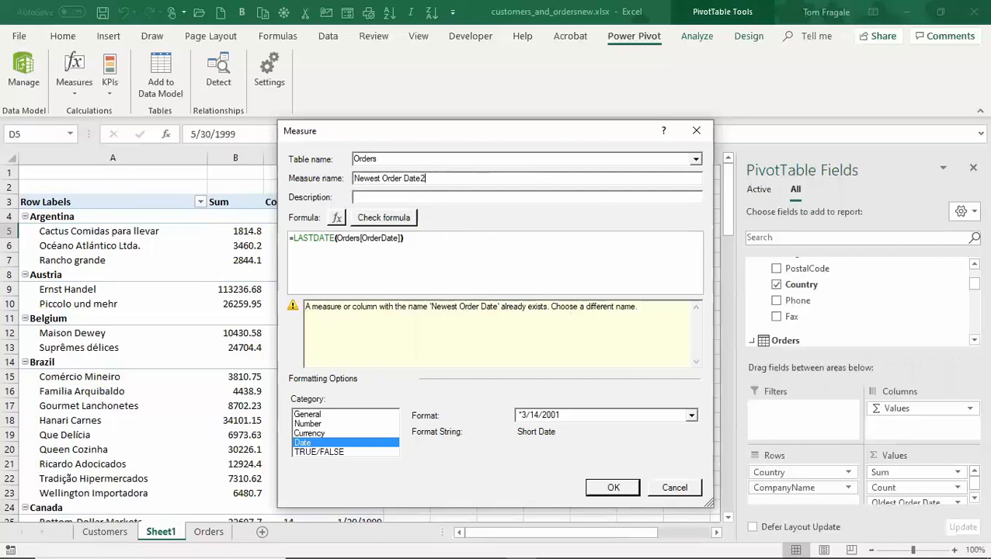
click(597, 487)
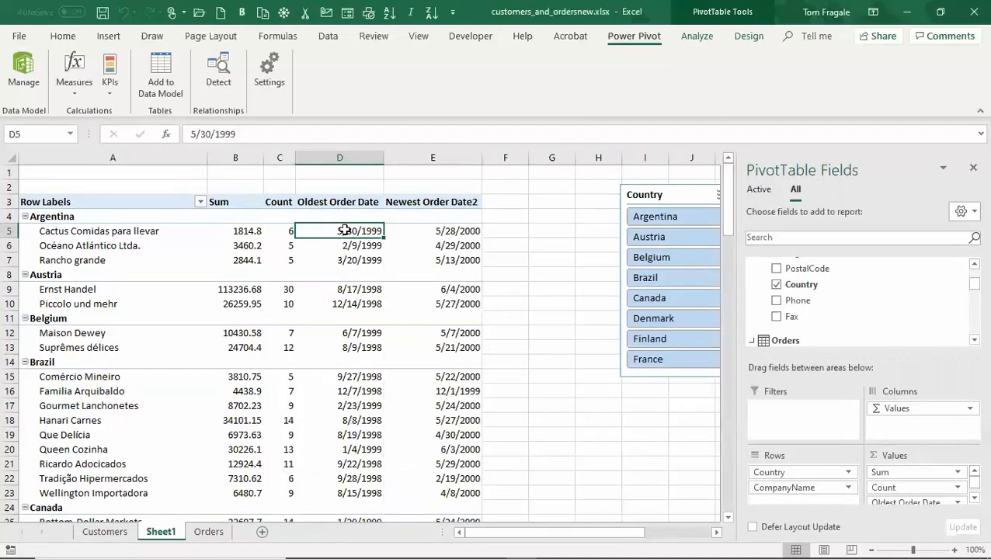
click(428, 230)
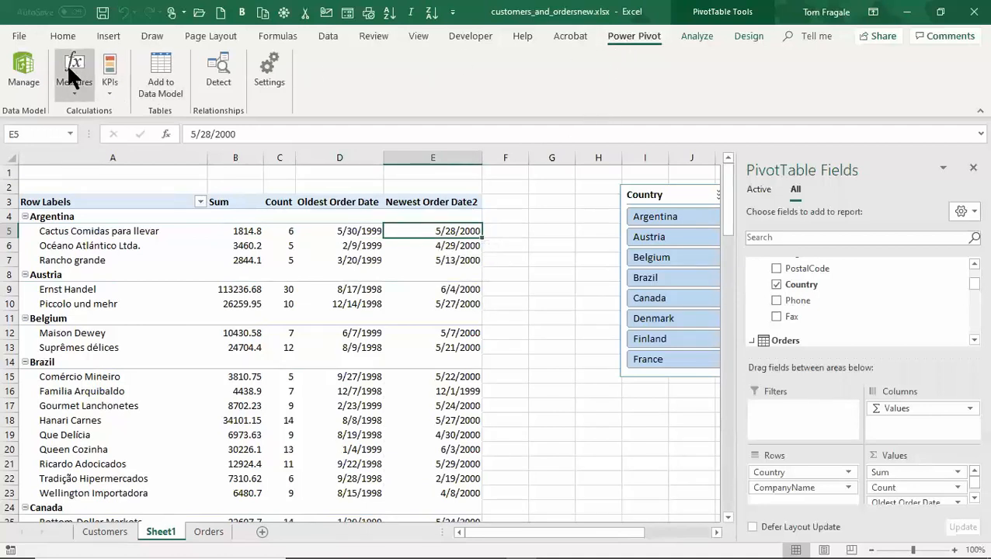
Look at the Quick Explore drill options for the first company's newest order date and sum, leaving without drilling
click(67, 92)
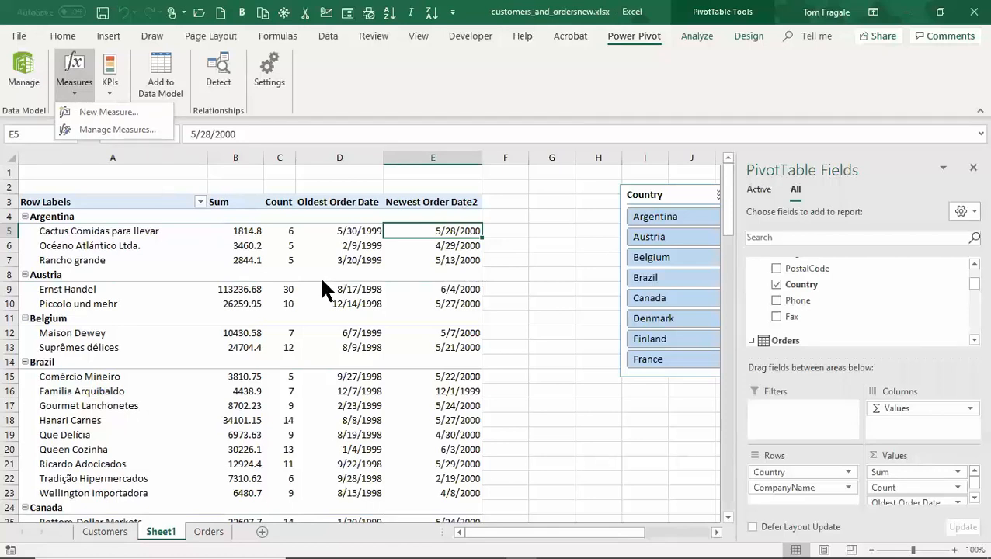
click(362, 246)
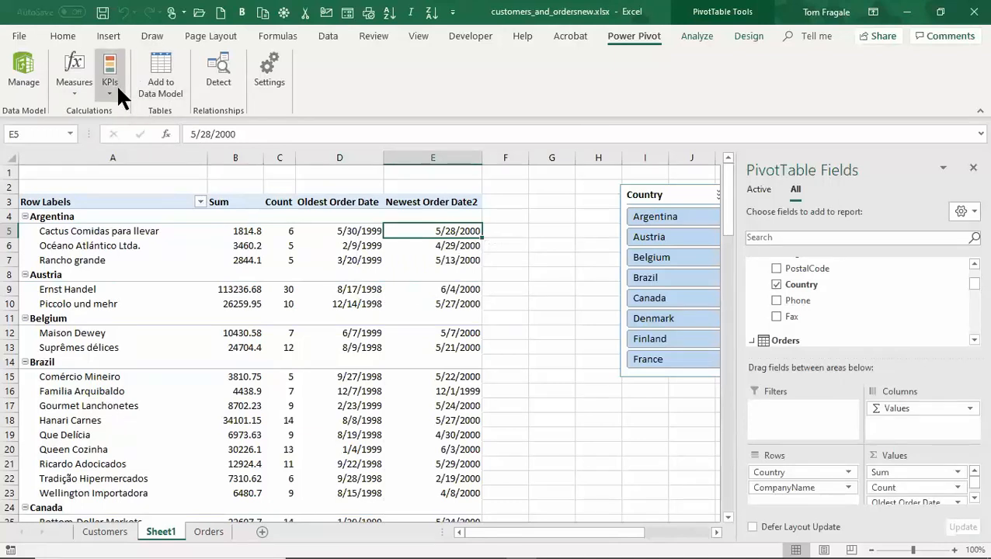
key(ctrl+q)
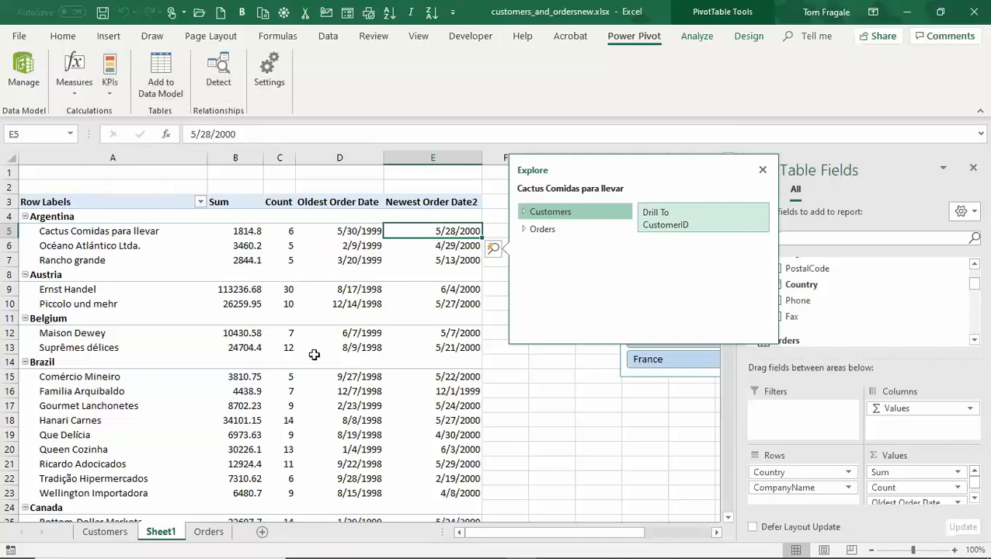
click(338, 314)
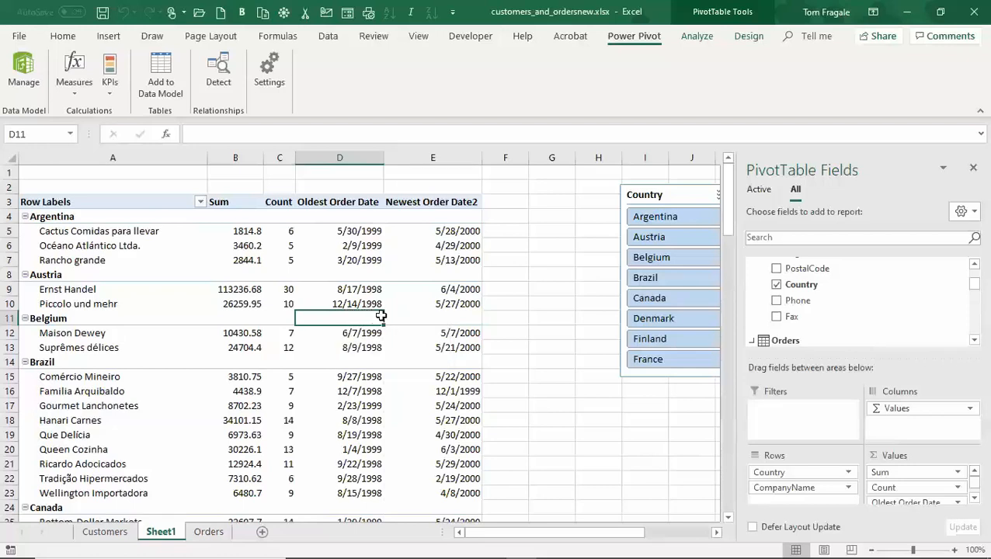
click(249, 229)
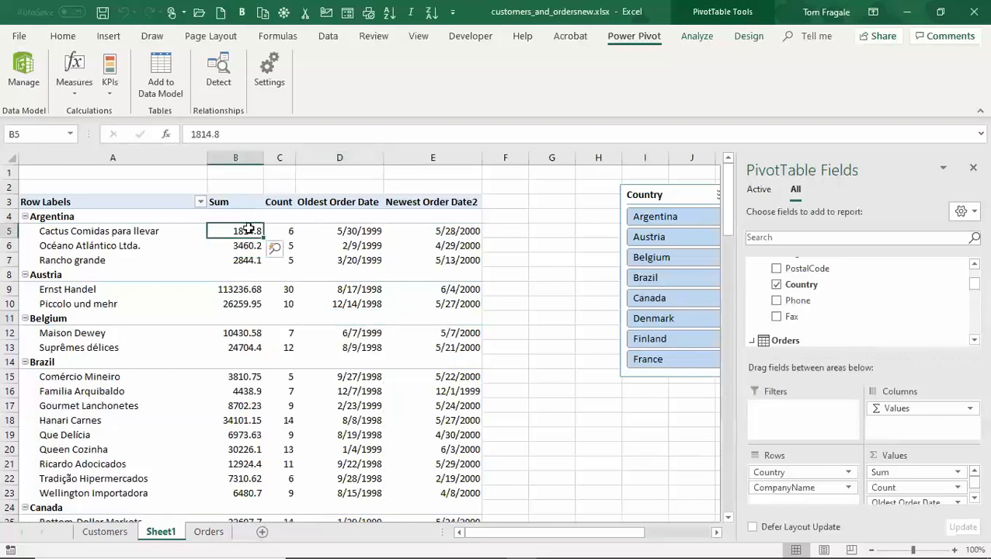
click(274, 247)
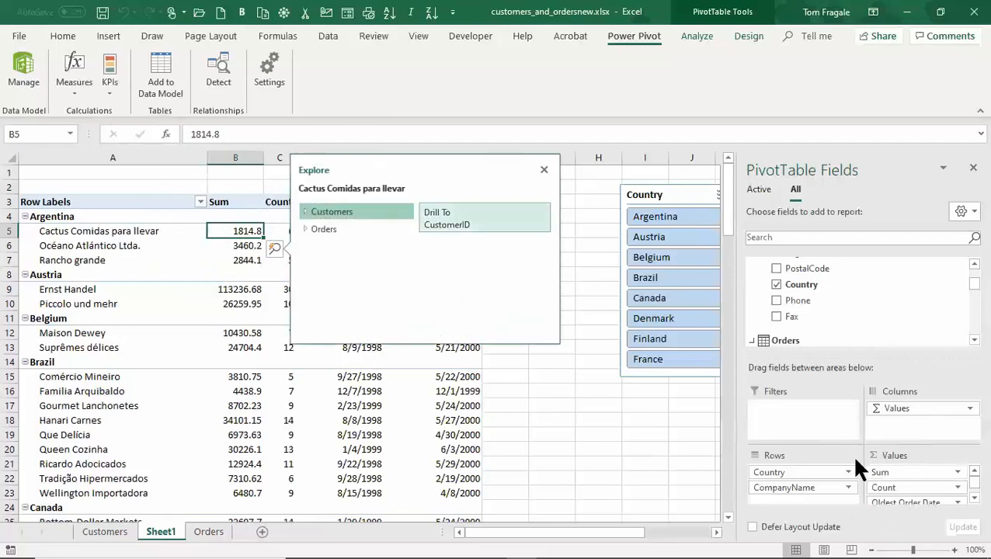
click(243, 258)
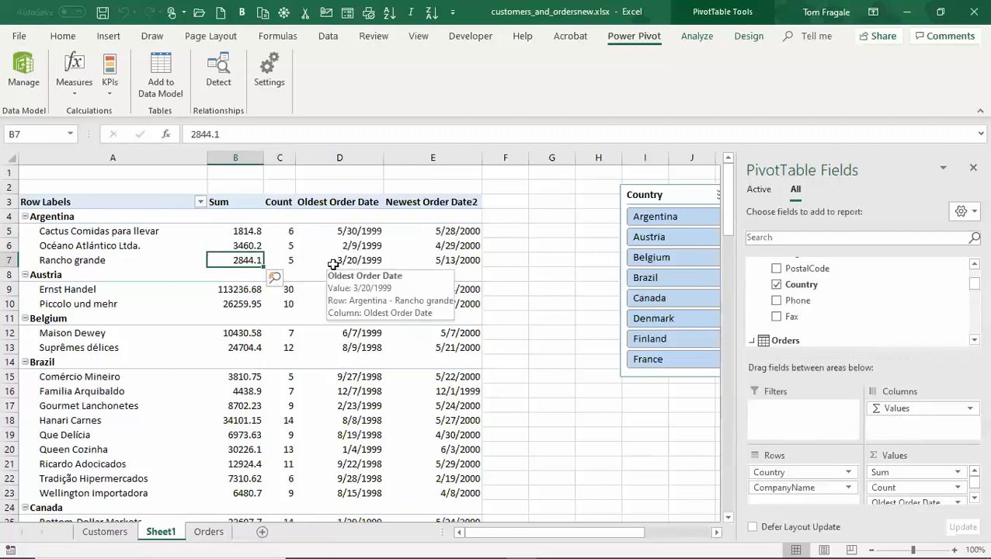
Start another Power Pivot measure on the Orders table and name it New Sum1008
click(82, 89)
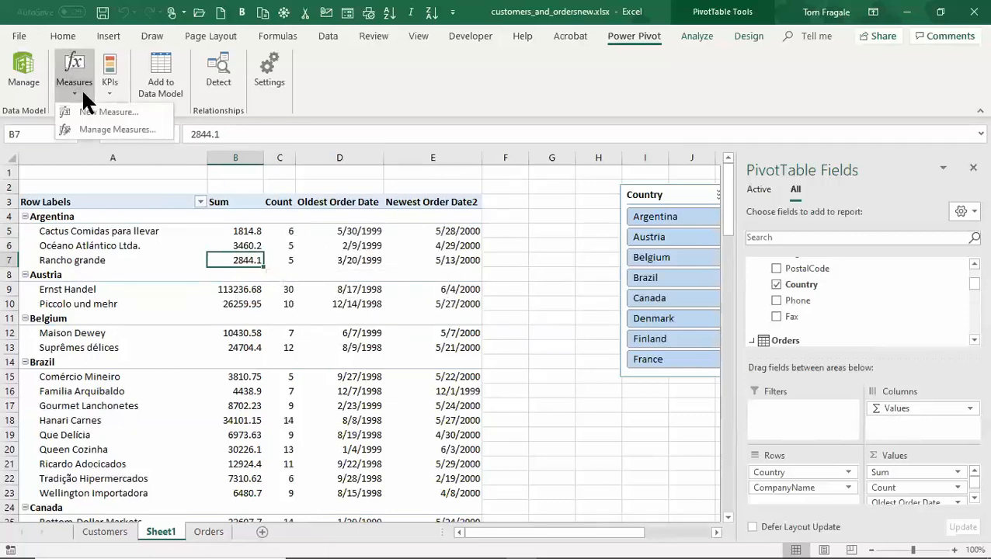
click(81, 111)
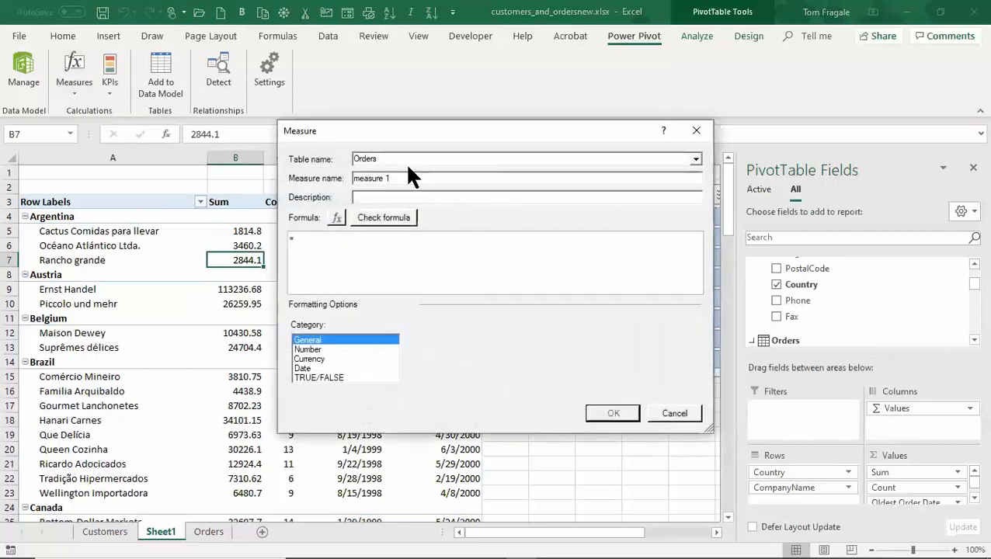
drag(406, 179, 274, 162)
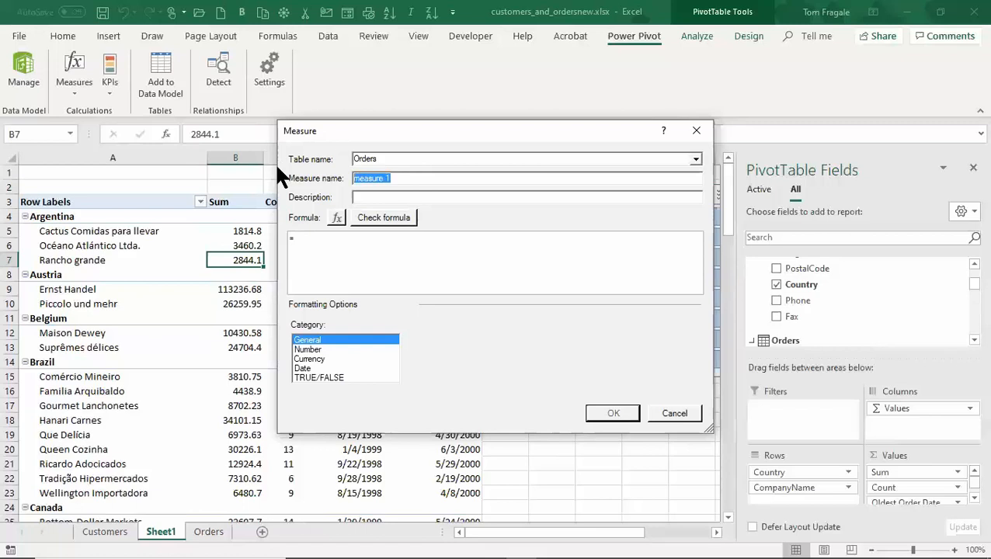
text(T)
key(BackSpace)
text(New Sum)
text(1008)
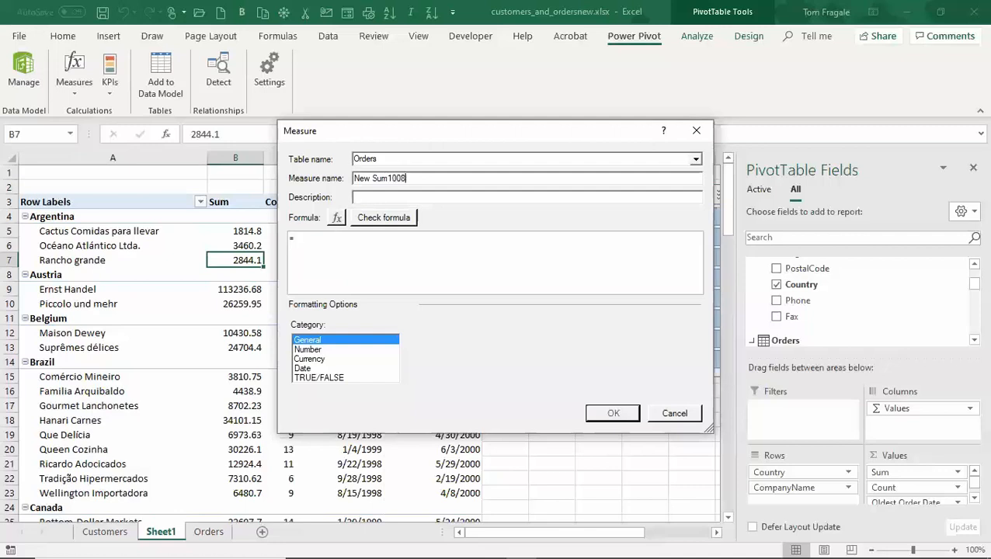
Give the New Sum1008 measure the formula =SUM(Orders[orderamount]), inserting the SUM function from the function list
click(337, 219)
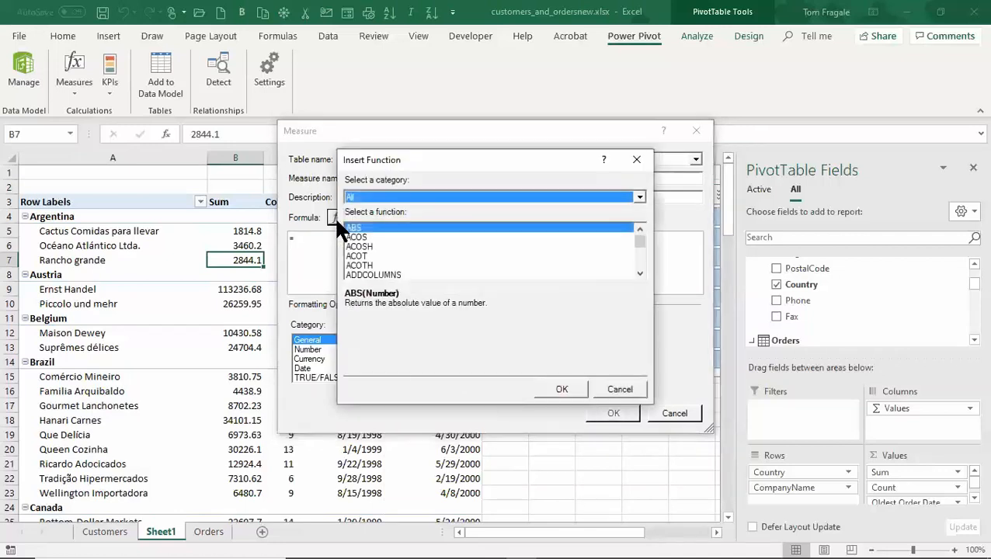
drag(638, 240, 641, 259)
click(640, 229)
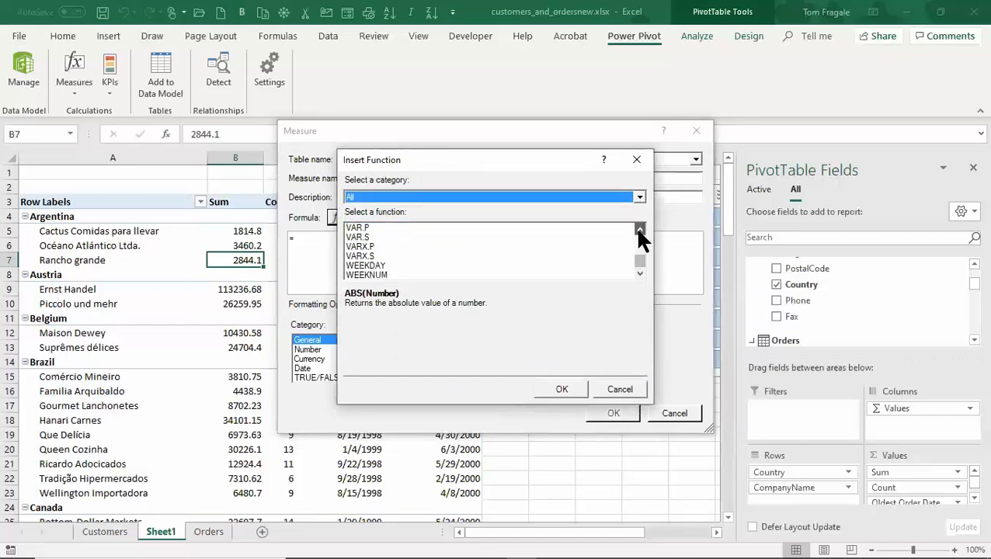
click(640, 229)
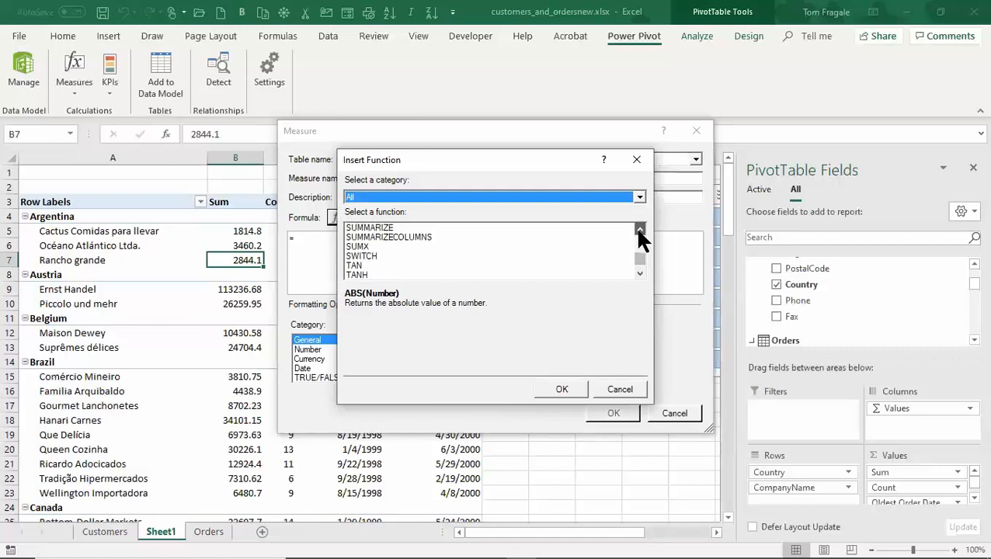
click(378, 277)
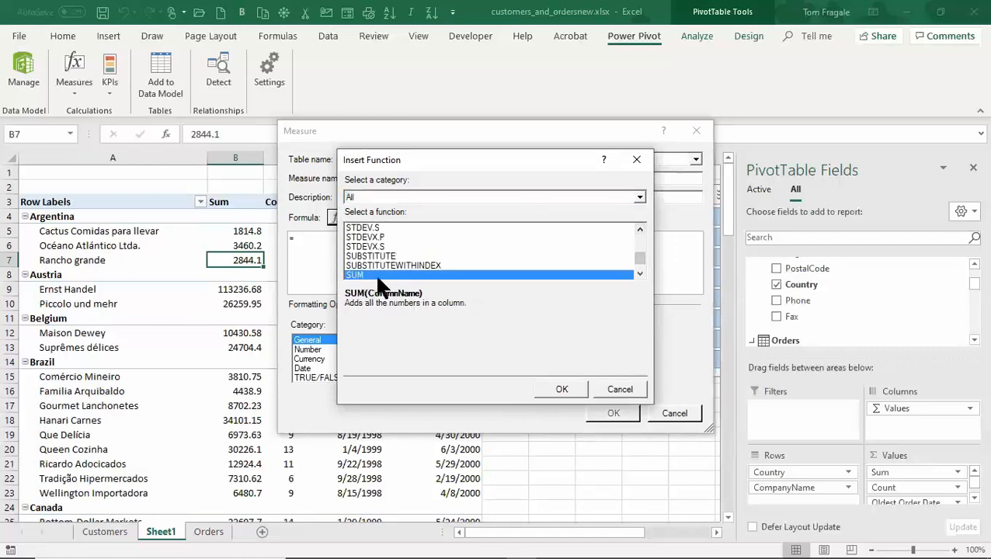
click(553, 386)
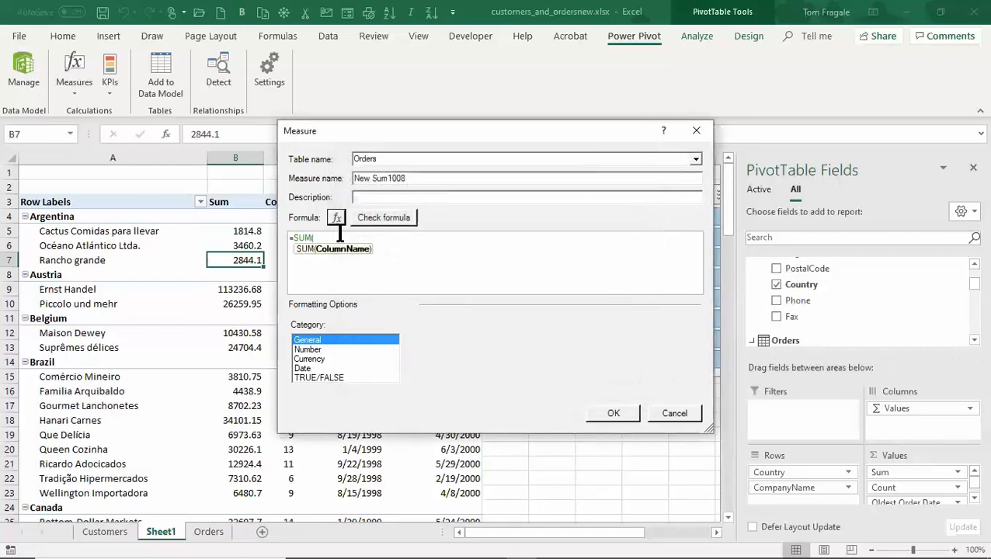
text(o)
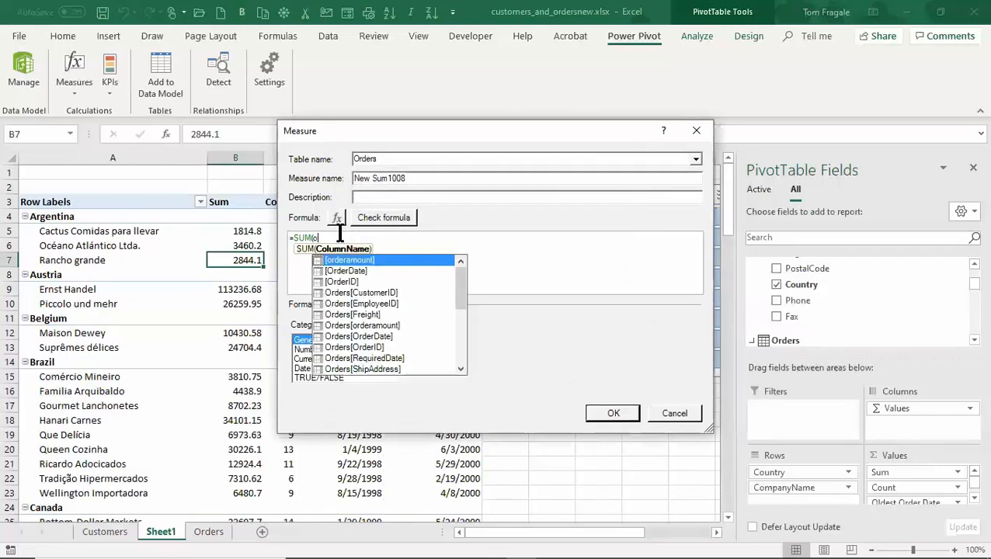
double_click(370, 326)
text())
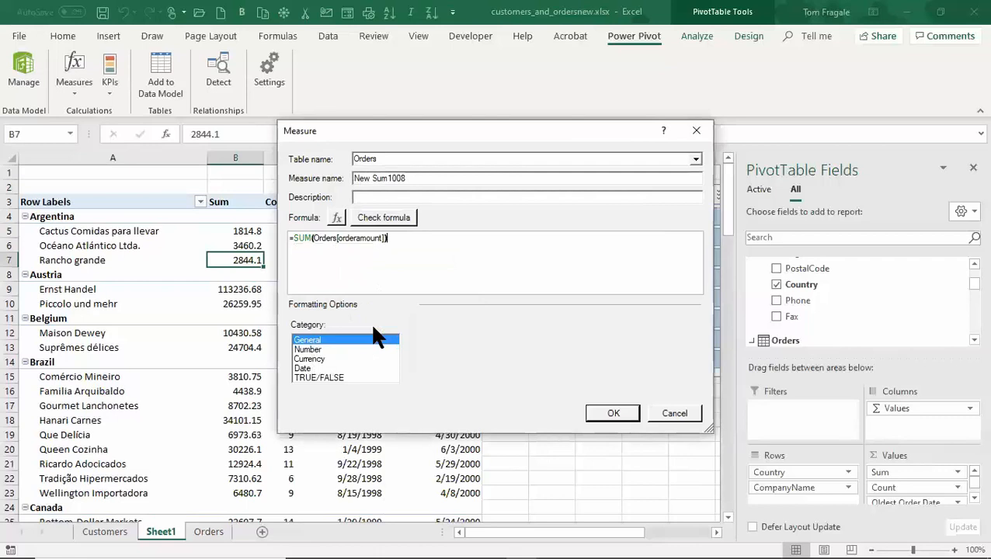
Format the New Sum1008 measure as currency with the $ symbol and 0 decimal places, and create it
click(305, 359)
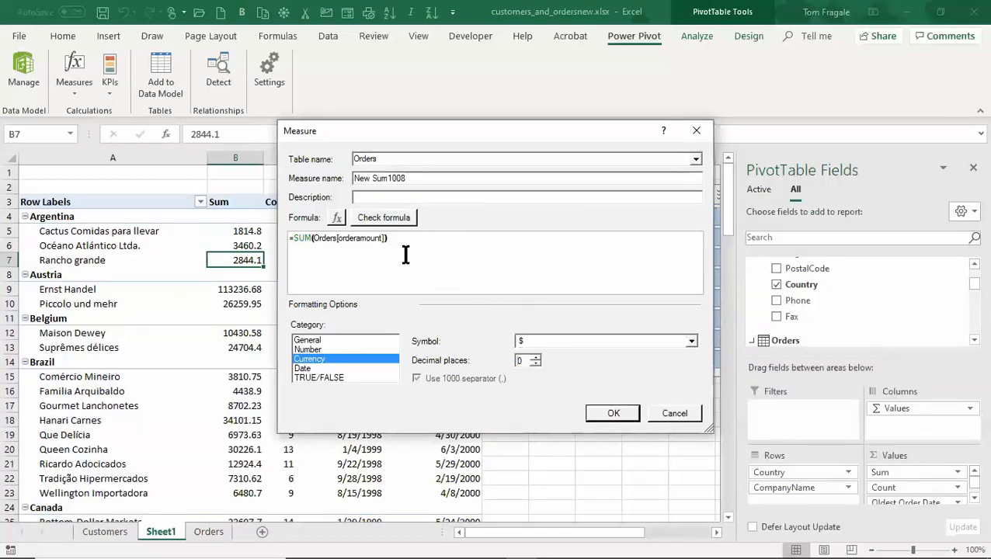
double_click(535, 357)
double_click(535, 363)
click(621, 414)
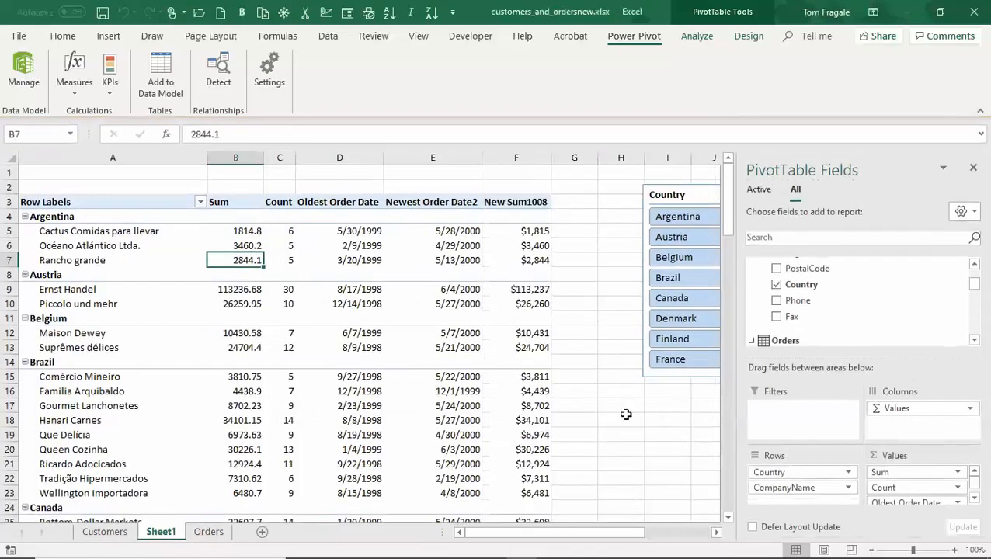
Remove the original Sum field from the PivotTable values and select the empty cell F3 beside the header row
click(239, 231)
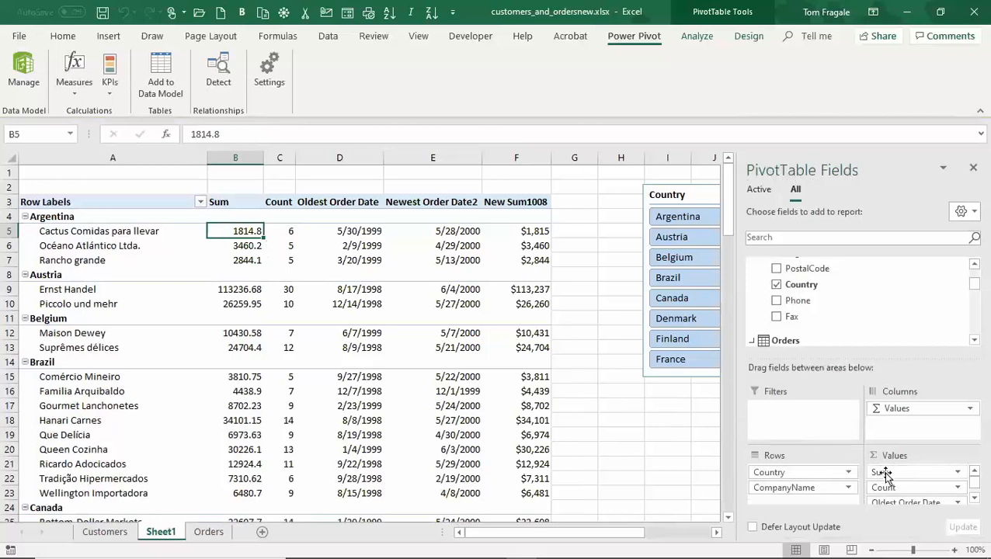
drag(913, 476, 873, 290)
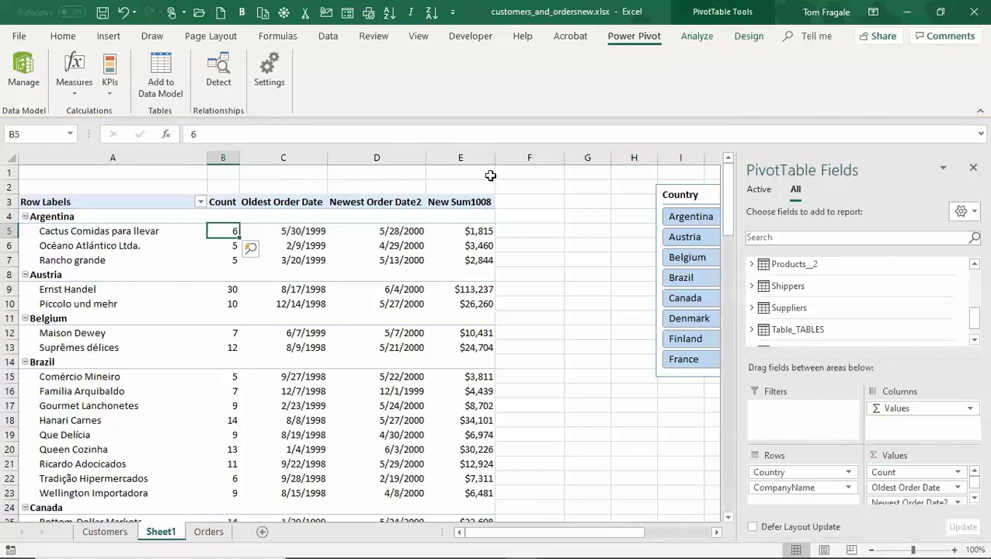
click(544, 211)
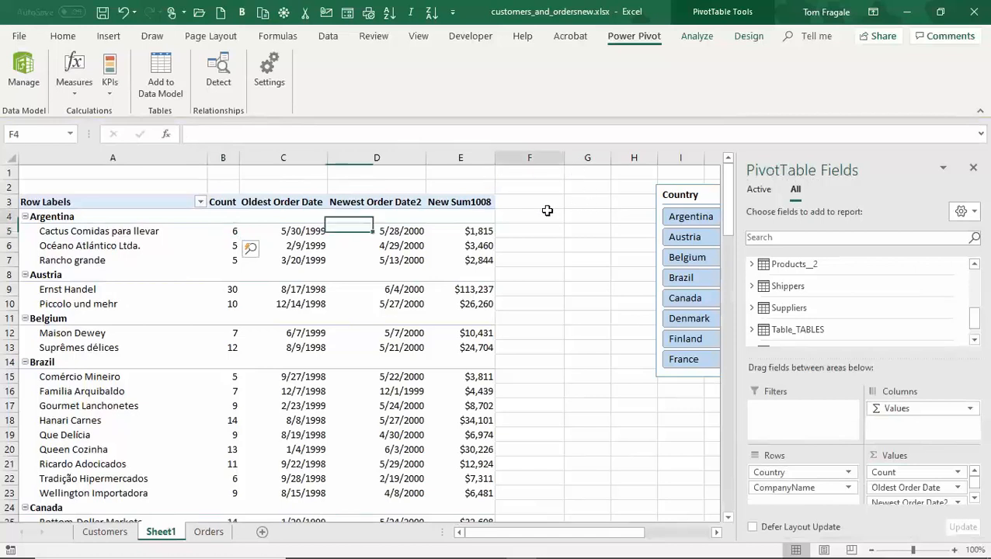
click(538, 202)
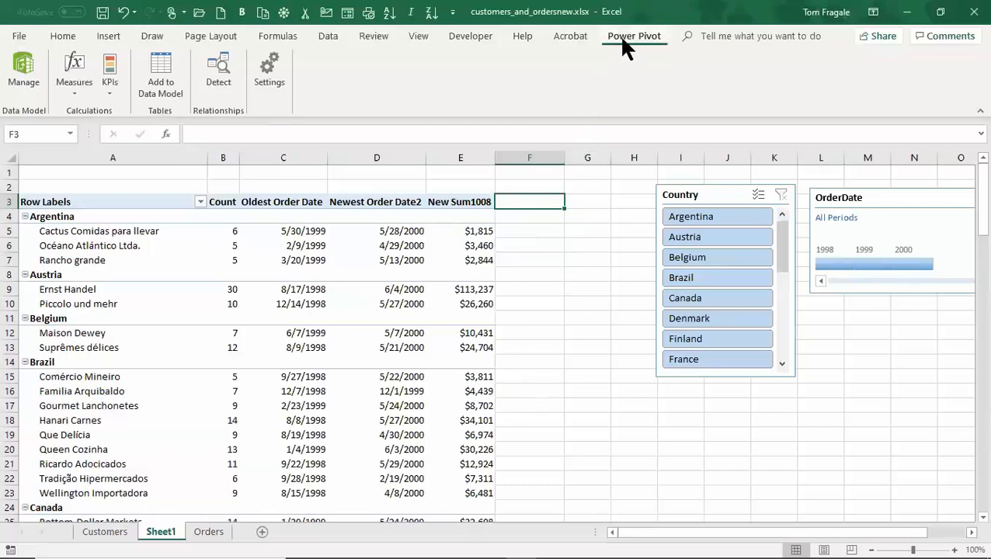
Start a new Power Pivot KPI with New Sum1008 as its base field, moving the dialog clear of the PivotTable
click(114, 85)
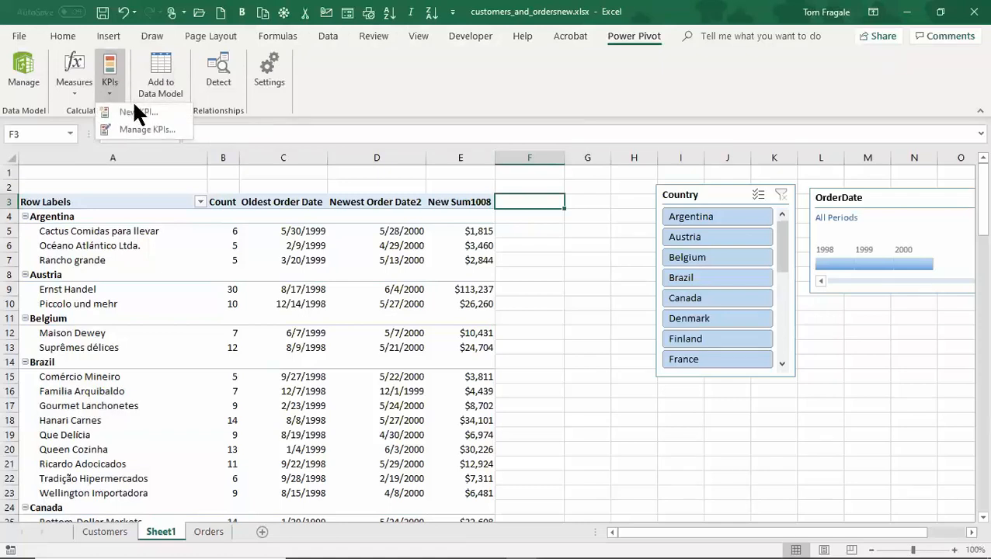
click(140, 109)
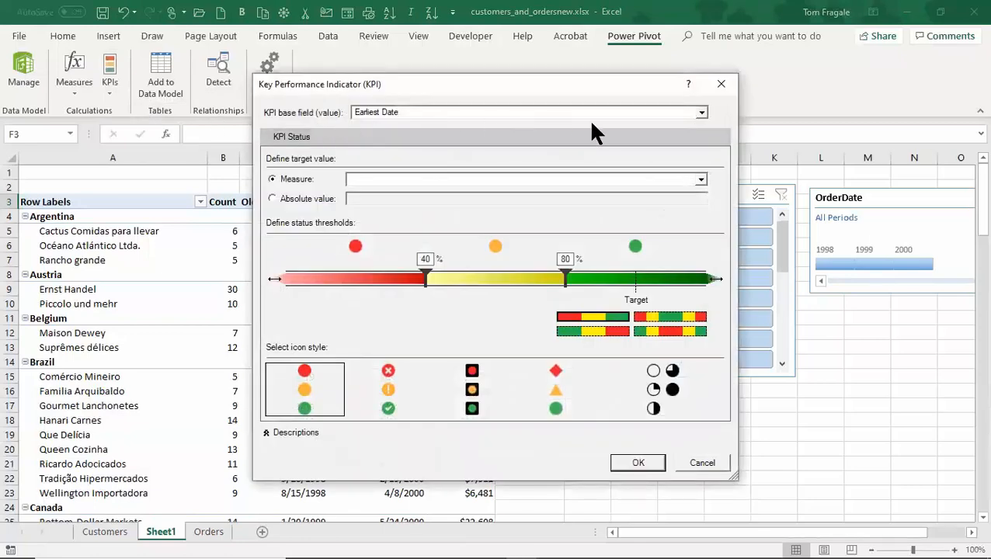
click(701, 114)
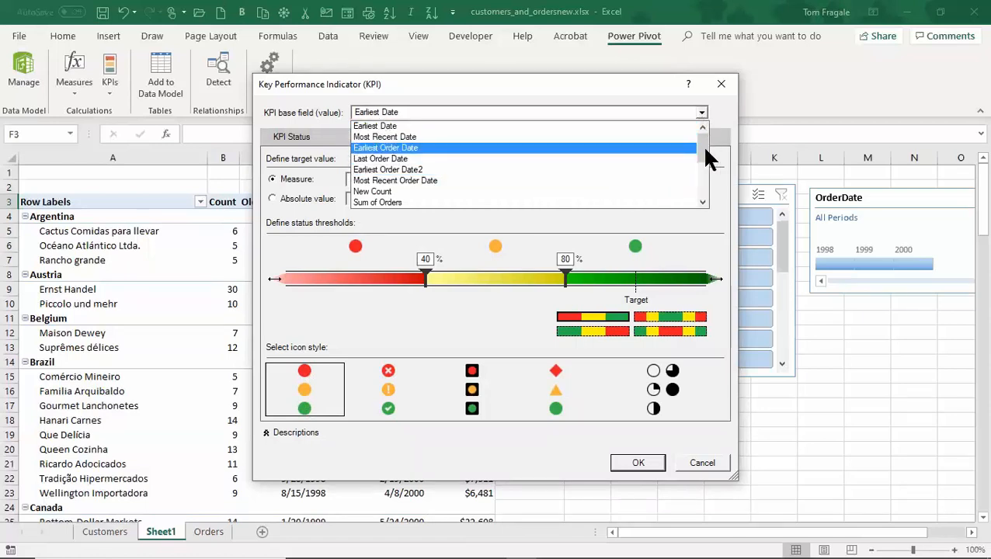
drag(705, 149, 705, 187)
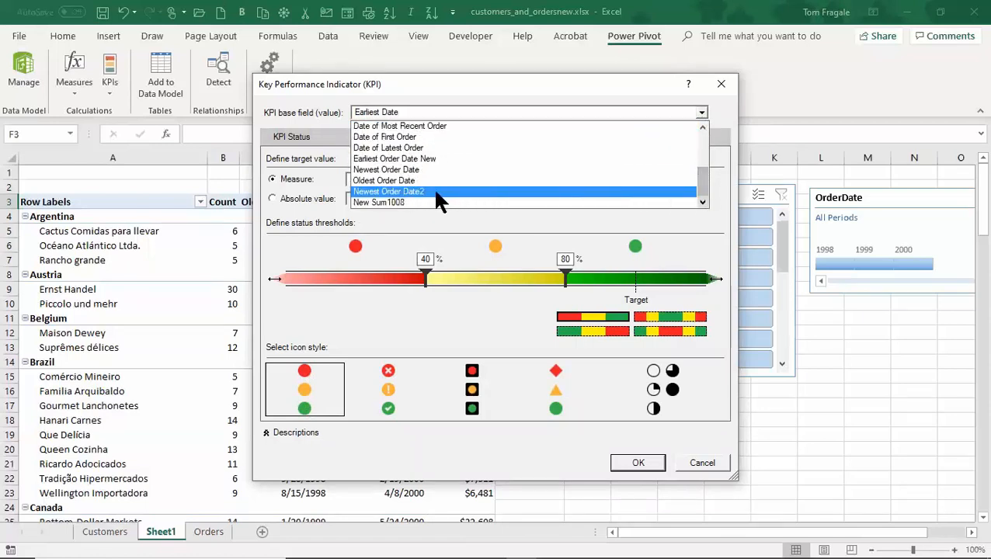
click(394, 203)
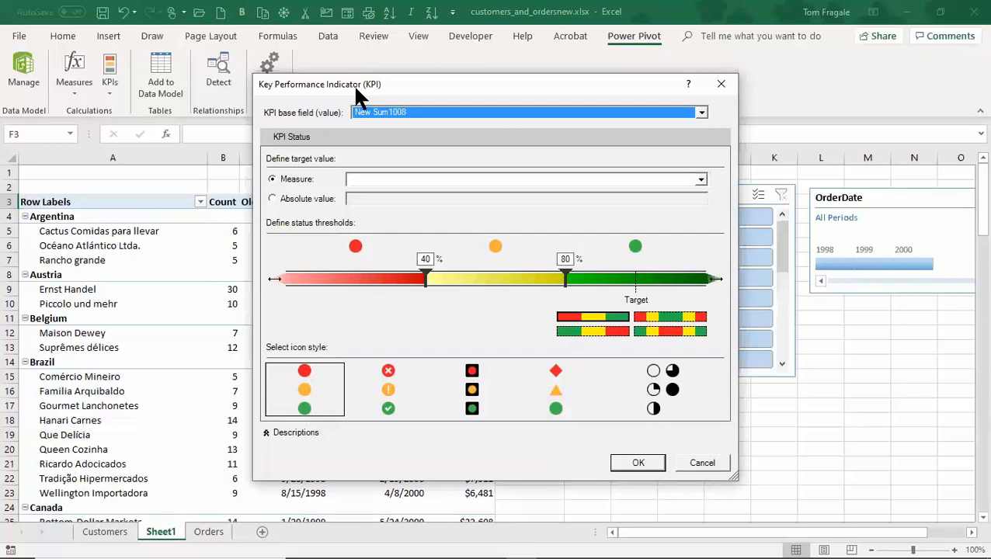
drag(353, 84, 621, 70)
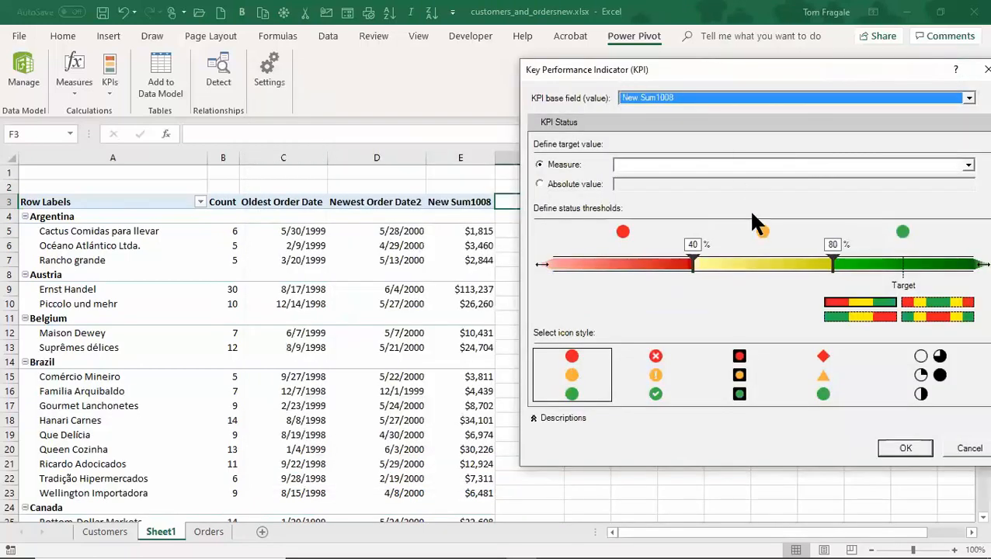
Define the KPI target as an absolute value of 10000 instead of a measure
click(553, 165)
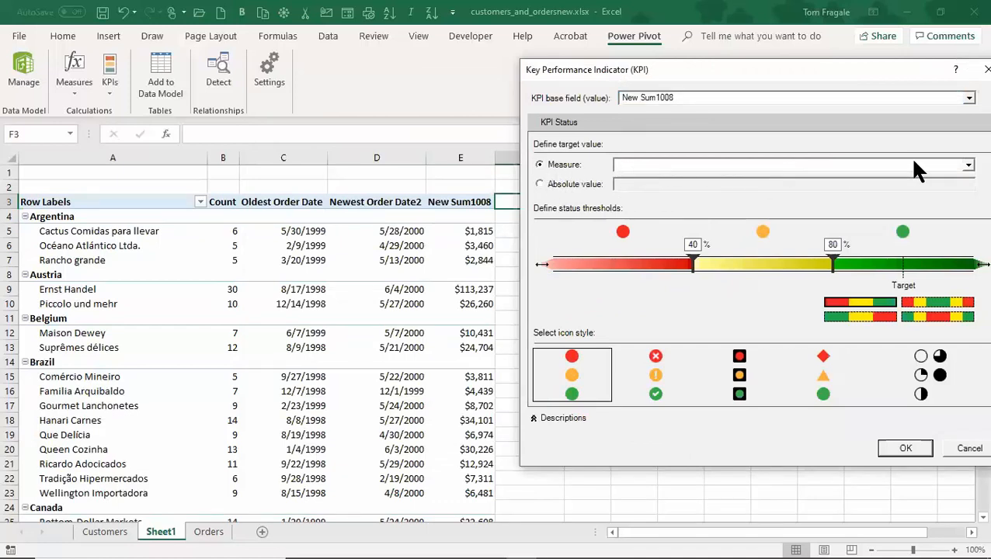
click(967, 164)
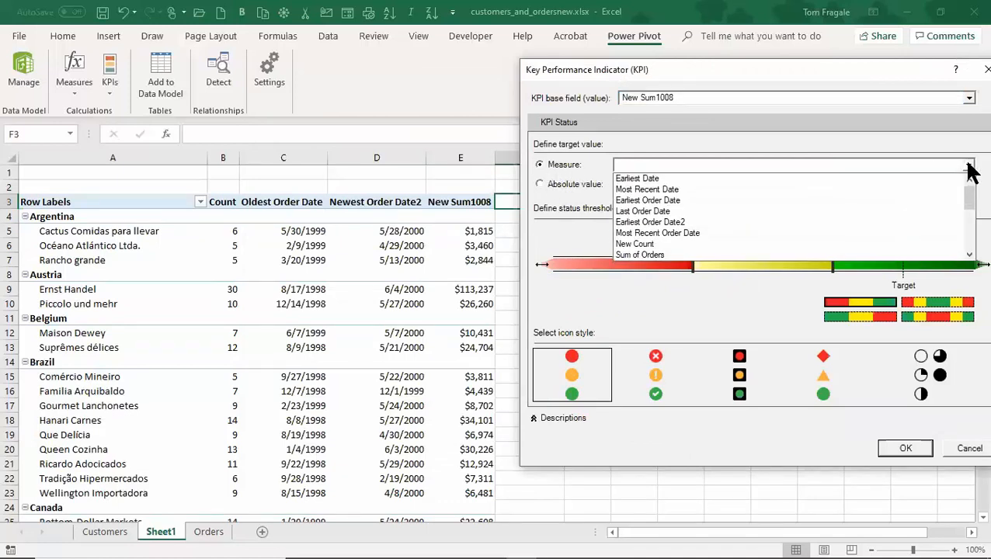
click(567, 180)
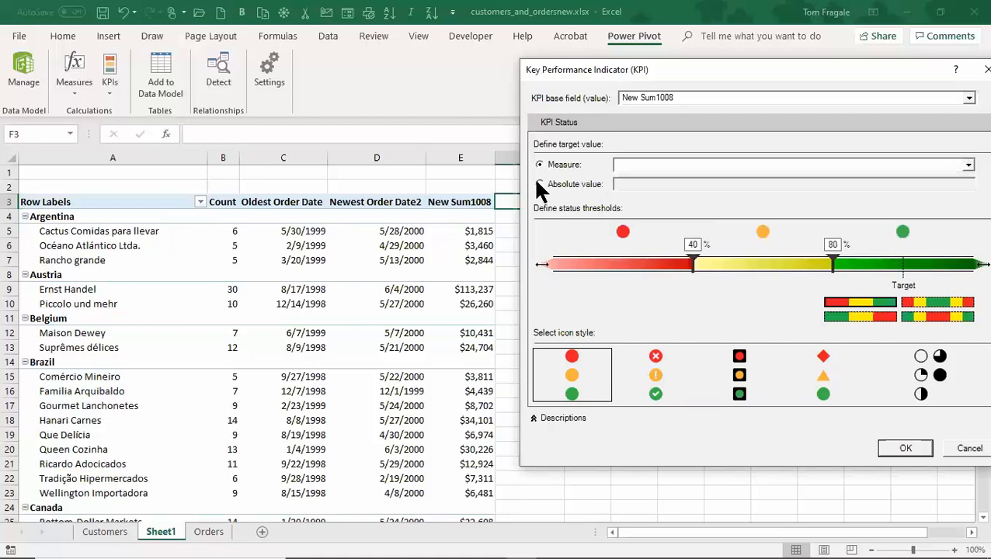
click(540, 184)
click(638, 184)
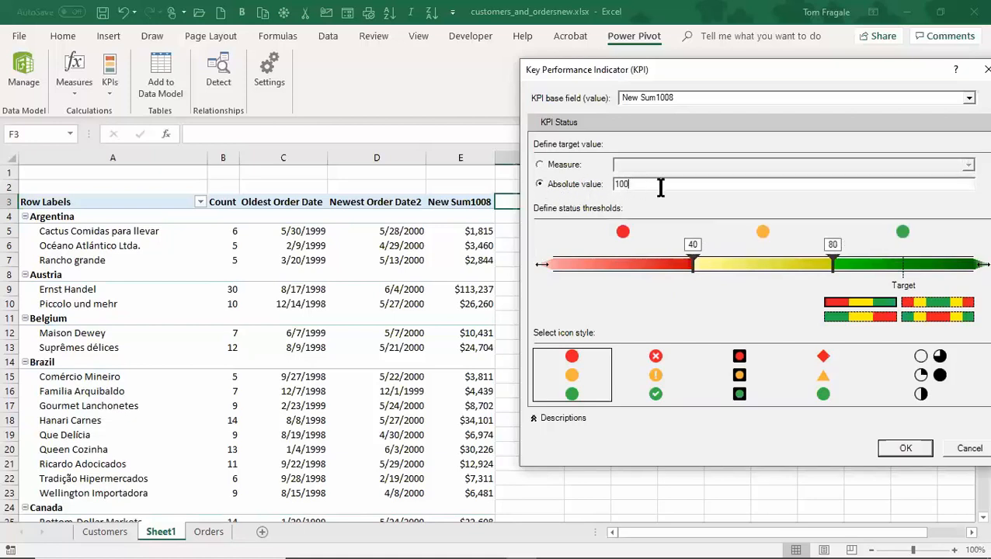
text(00)
Set the KPI status thresholds to 5000 and 10000 and create the KPI with the red, yellow and green circle icons
mouse_move(692, 262)
mouse_down()
mouse_move(753, 261)
mouse_move(728, 261)
mouse_up()
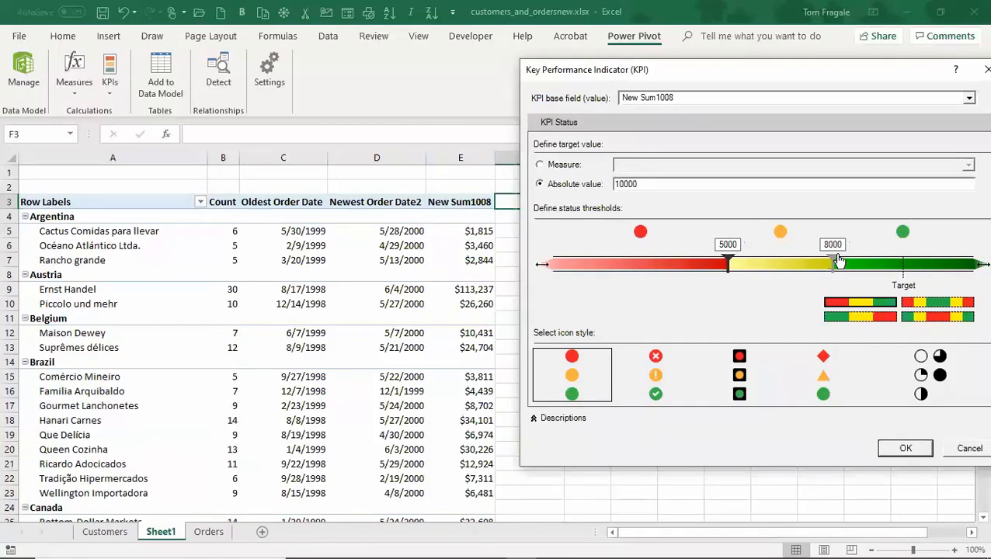
drag(839, 262, 902, 264)
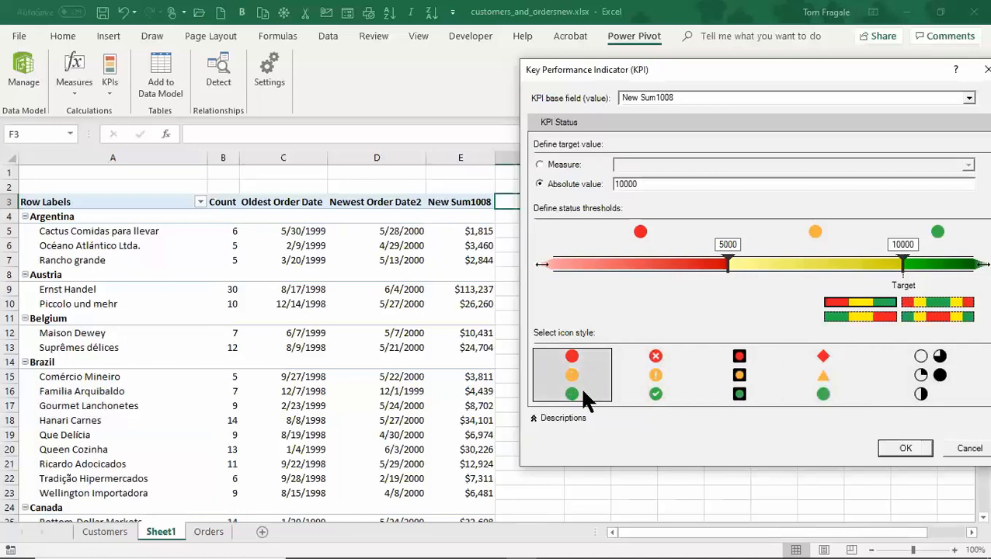
click(909, 447)
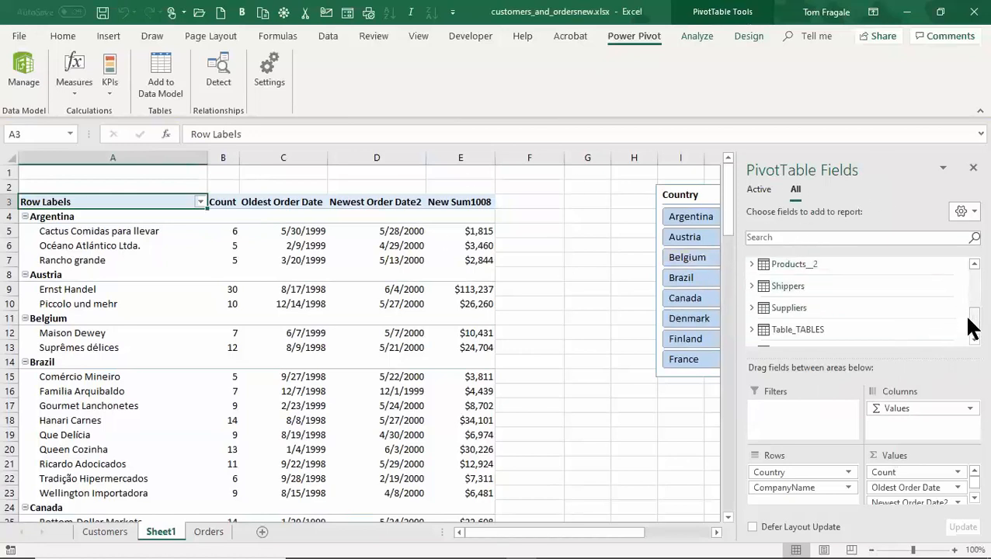
Add the Status field of the New Sum1008 KPI in the Orders table to the PivotTable
drag(970, 319, 970, 279)
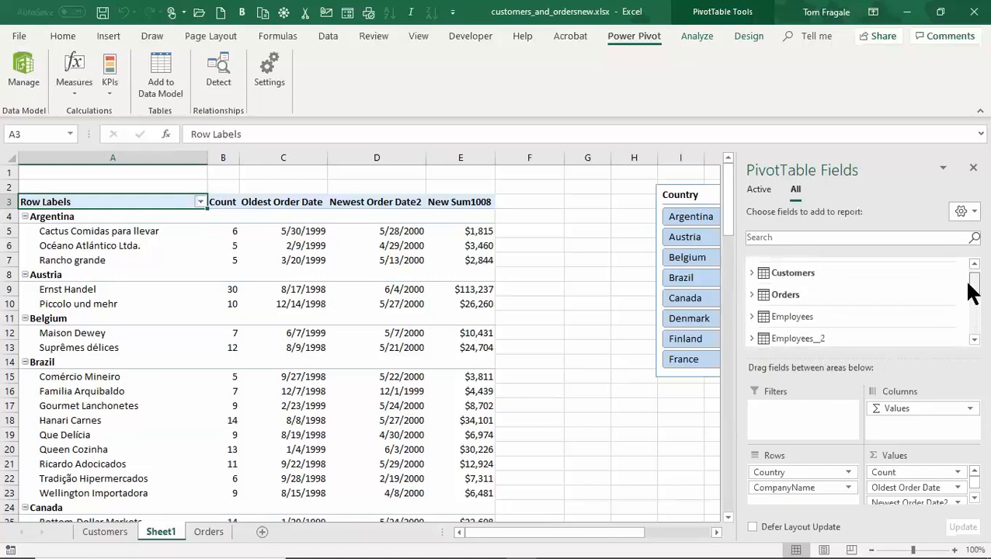
click(751, 296)
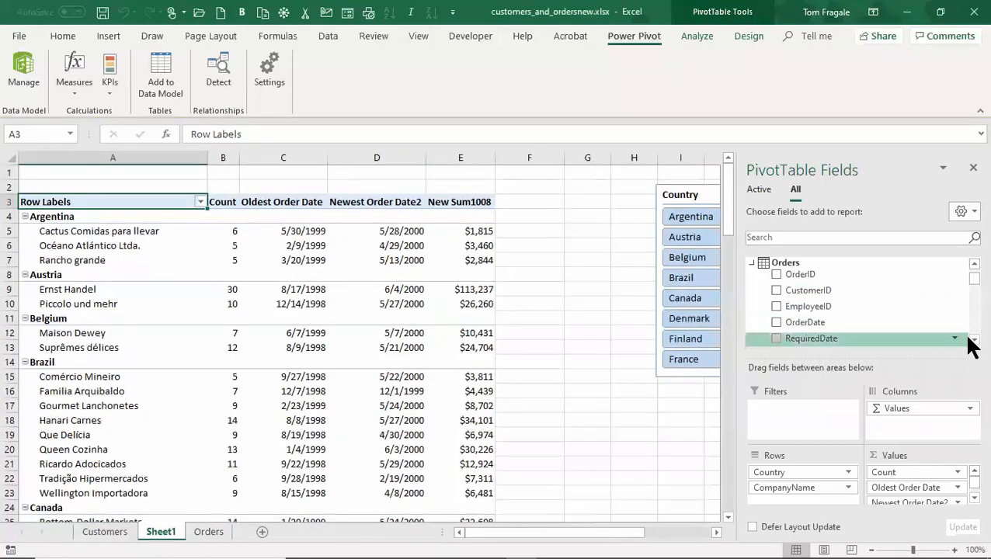
scroll(968, 338, down, 6)
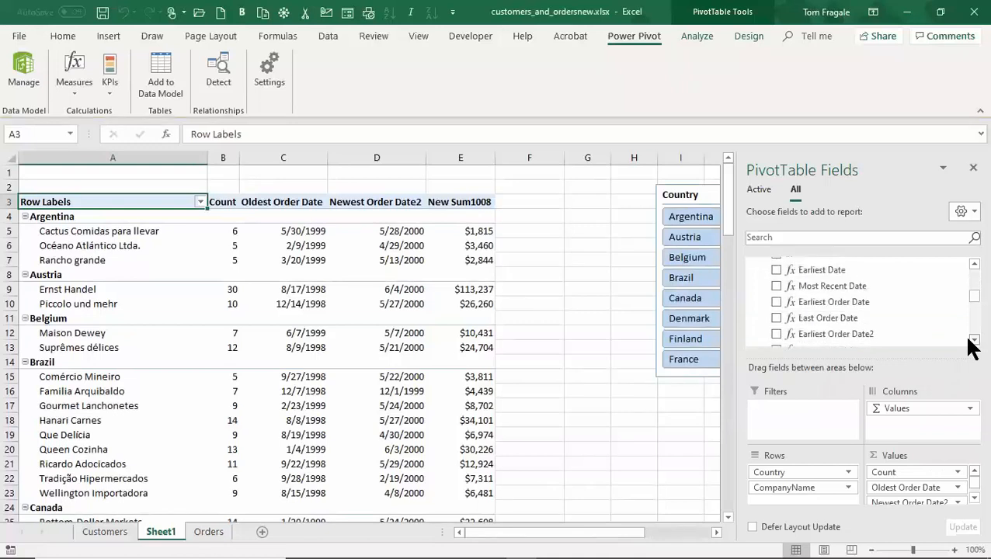
scroll(969, 340, down, 8)
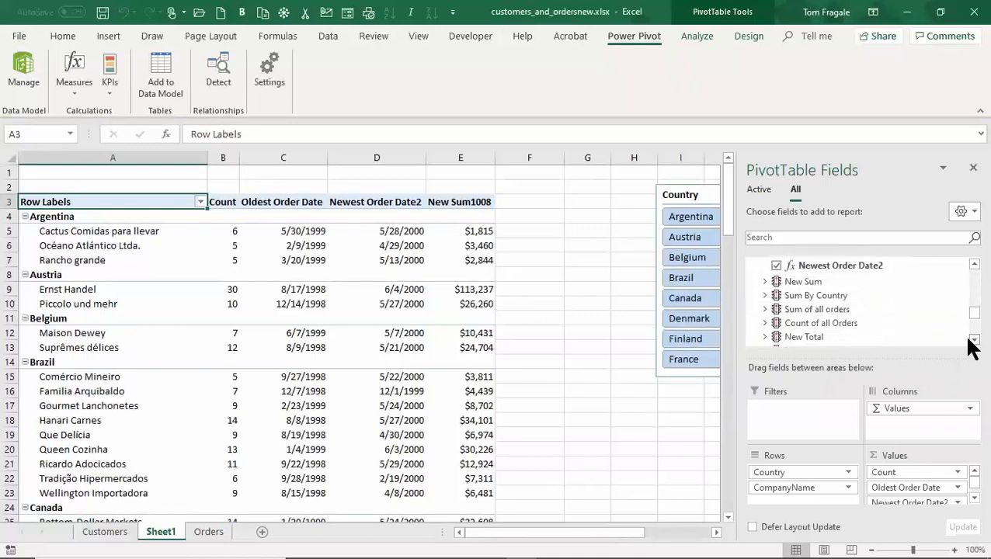
scroll(968, 339, down, 4)
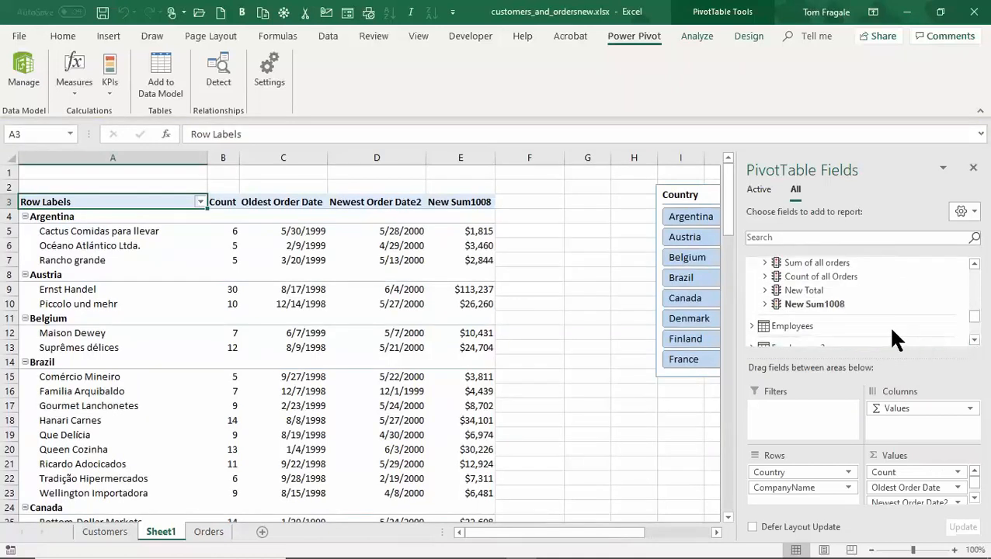
click(764, 305)
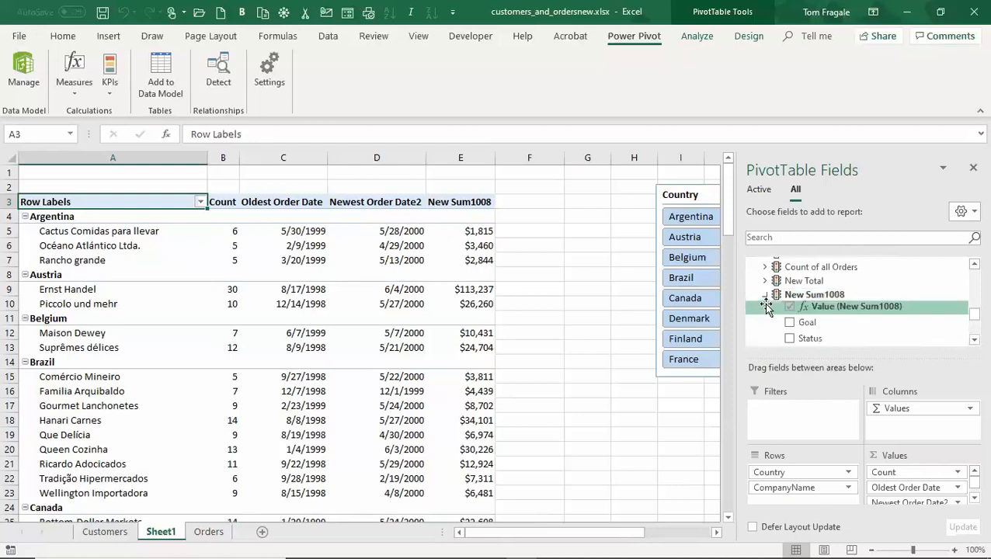
click(789, 340)
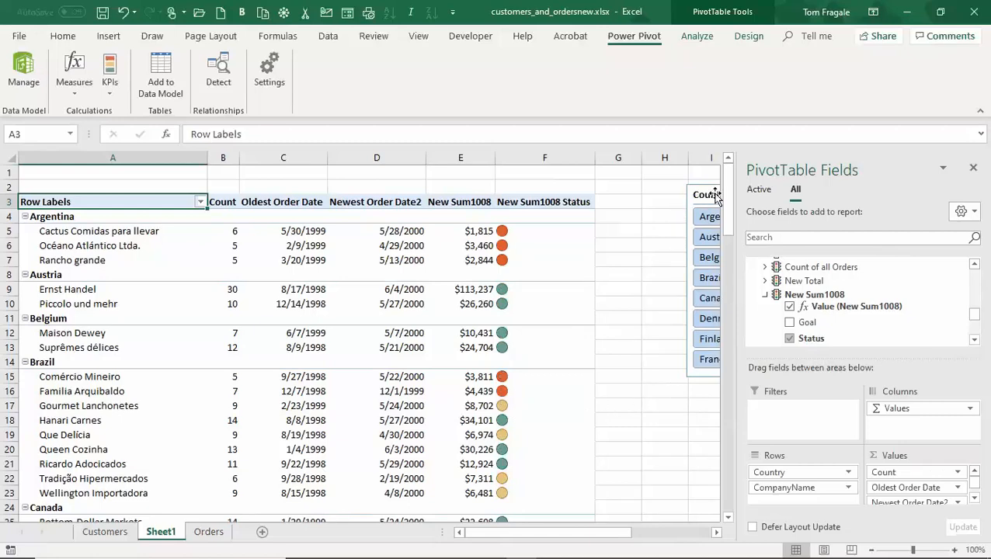
click(716, 533)
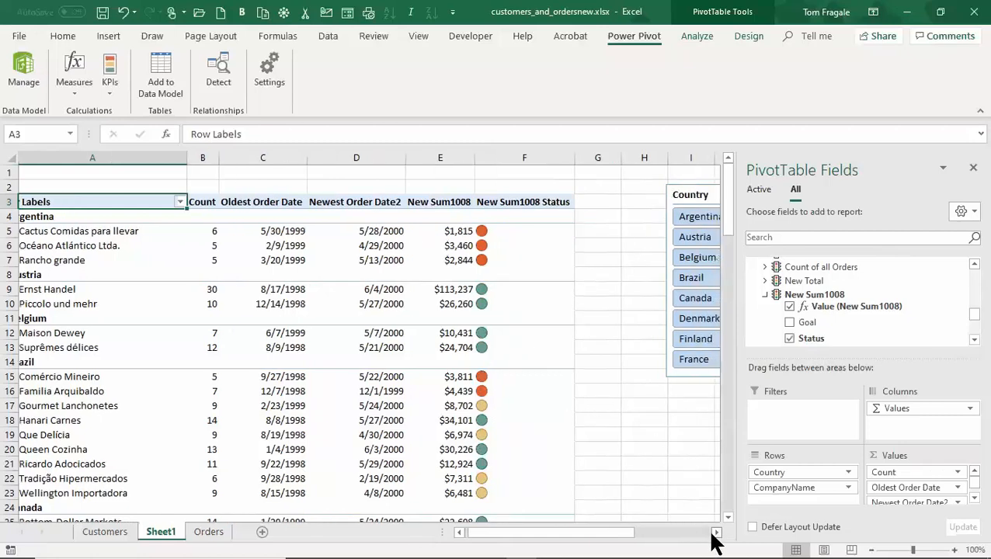
click(715, 534)
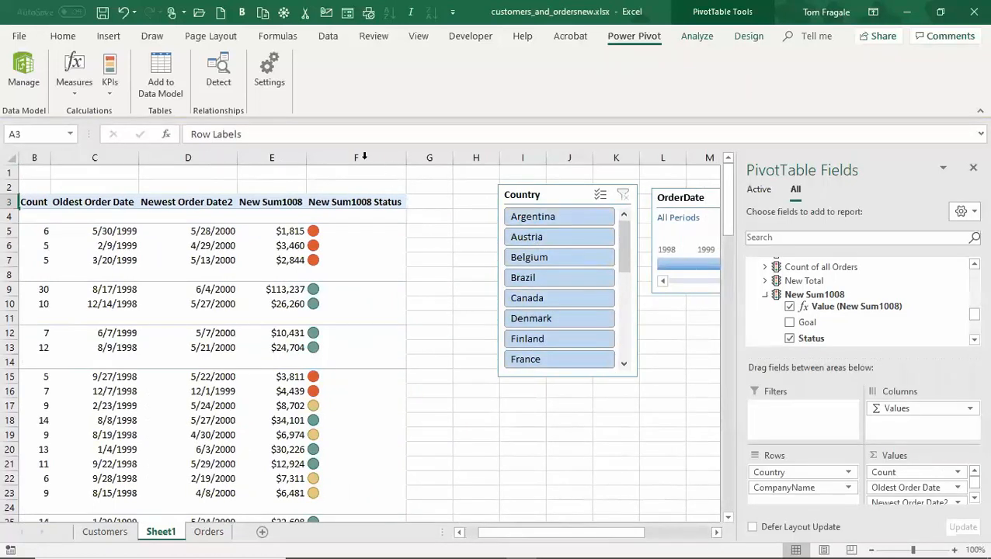
Start a new Power Pivot measure in the Orders table and name it New Count 1009
click(57, 85)
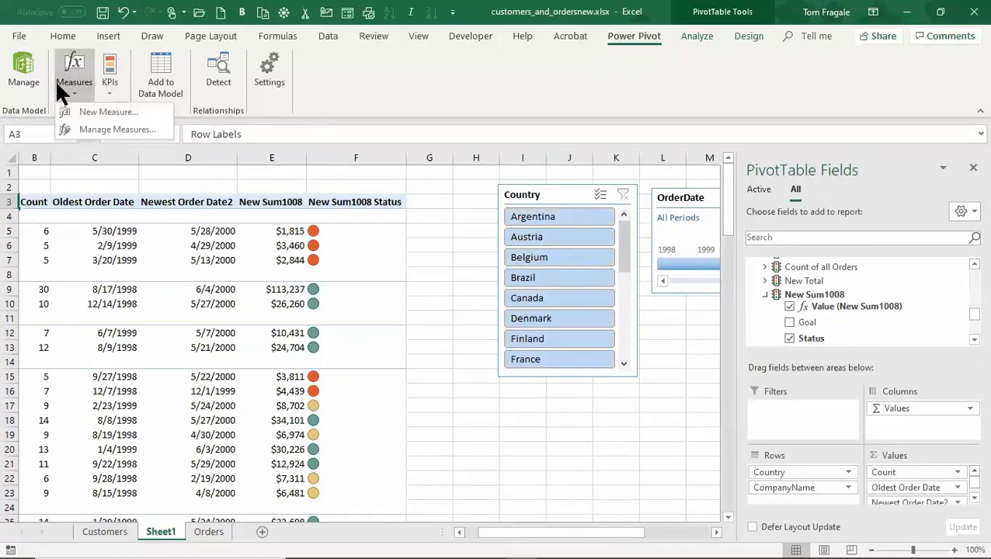
click(90, 111)
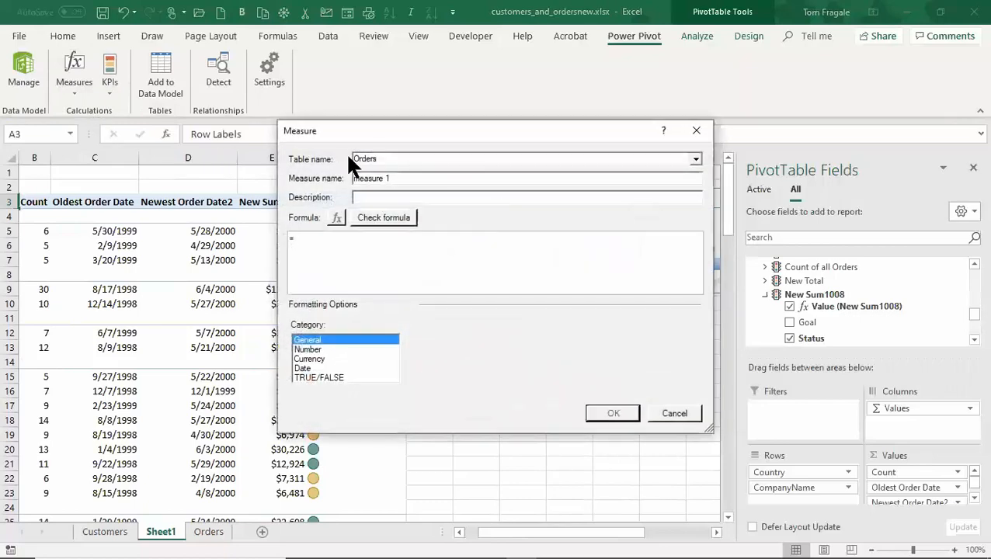
text(New Count 10)
key(BackSpace)
key(BackSpace)
text(1008)
key(BackSpace)
text(9)
Define the New Count 1009 measure as =COUNT(Orders[orderamount]) with the Number format category and create it
click(333, 219)
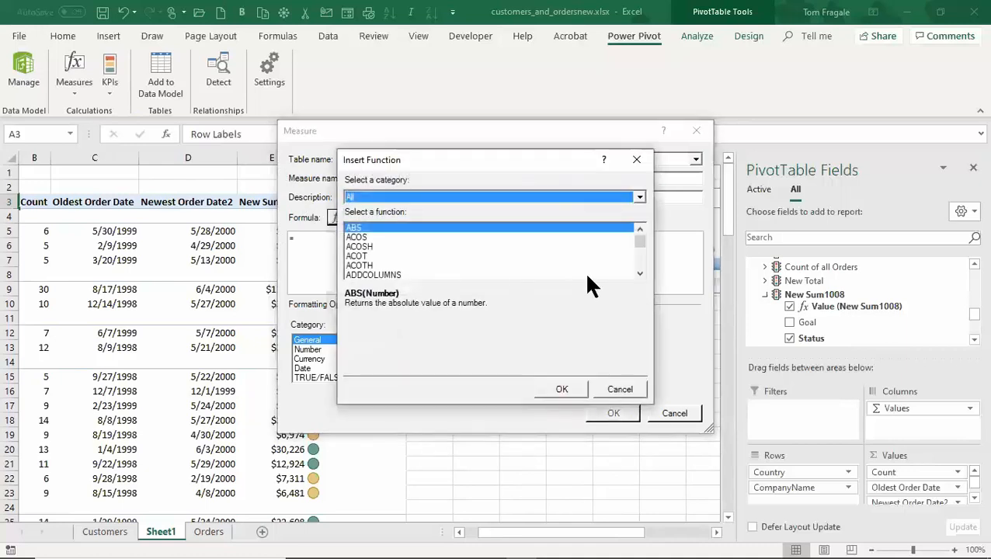
drag(637, 272, 641, 273)
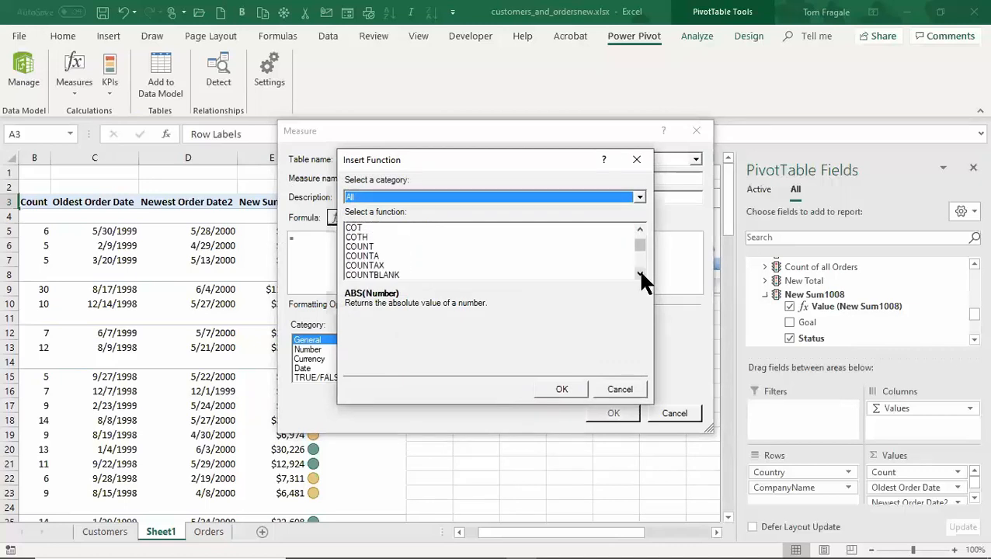
click(390, 247)
click(559, 387)
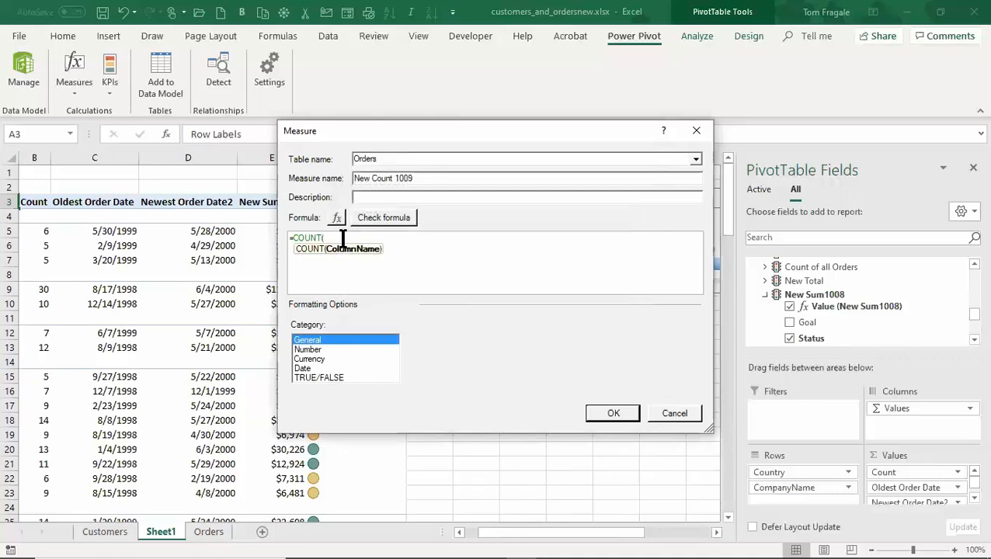
text(o)
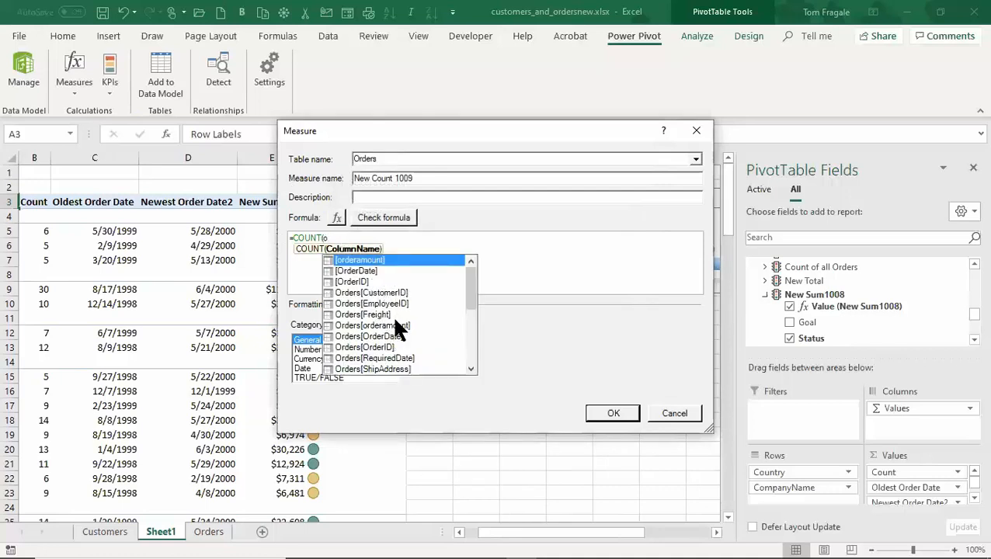
double_click(384, 325)
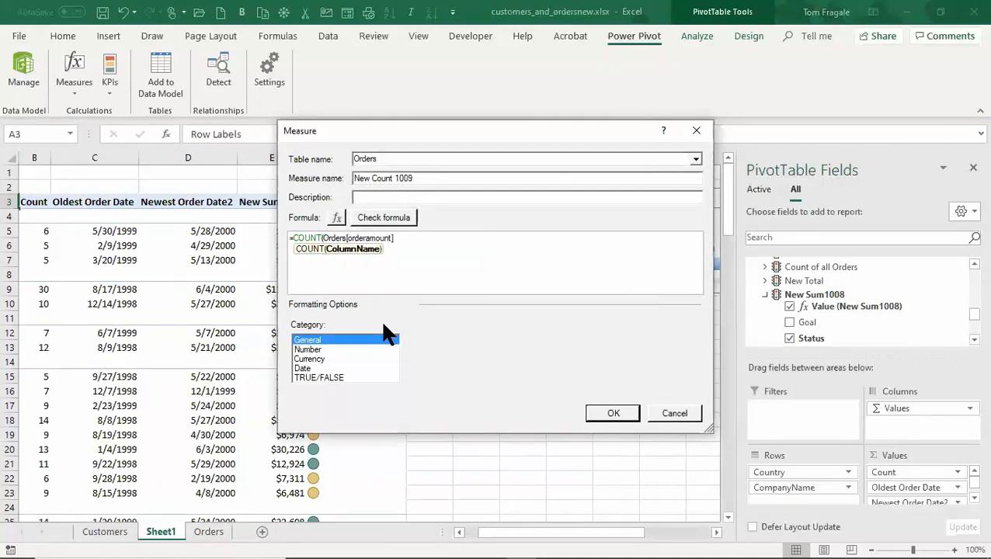
text())
click(312, 348)
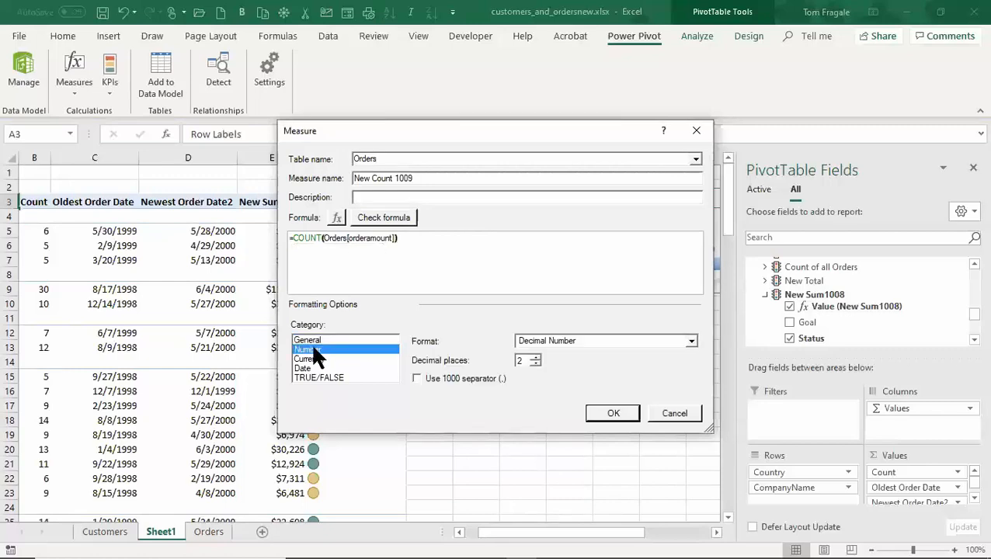
click(602, 410)
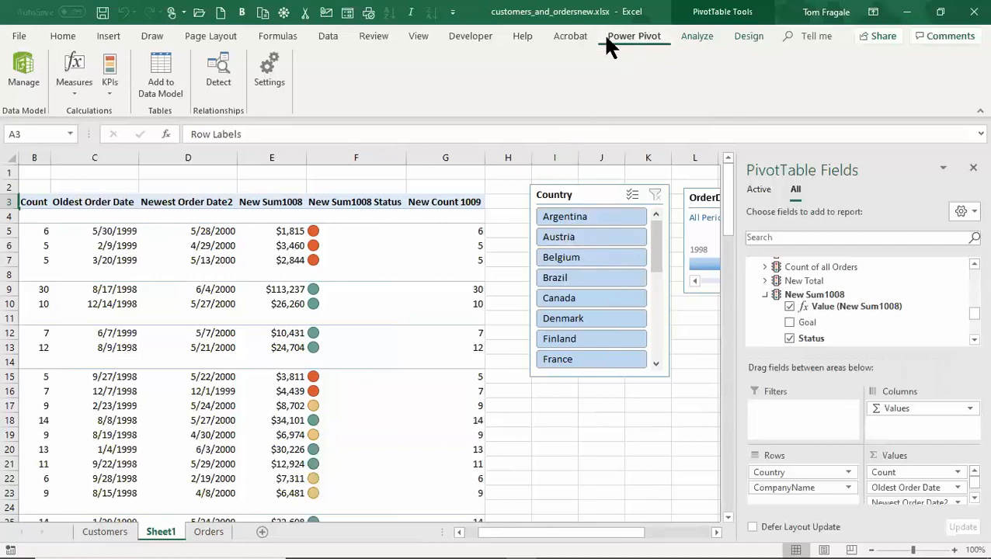
Start a new Power Pivot KPI with New Count 1009 as its base field
click(114, 84)
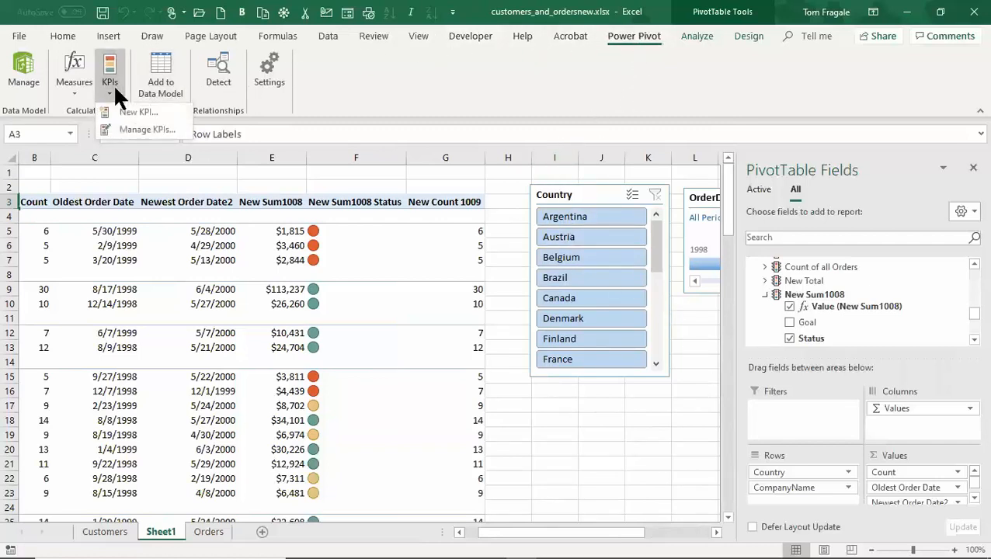
click(134, 111)
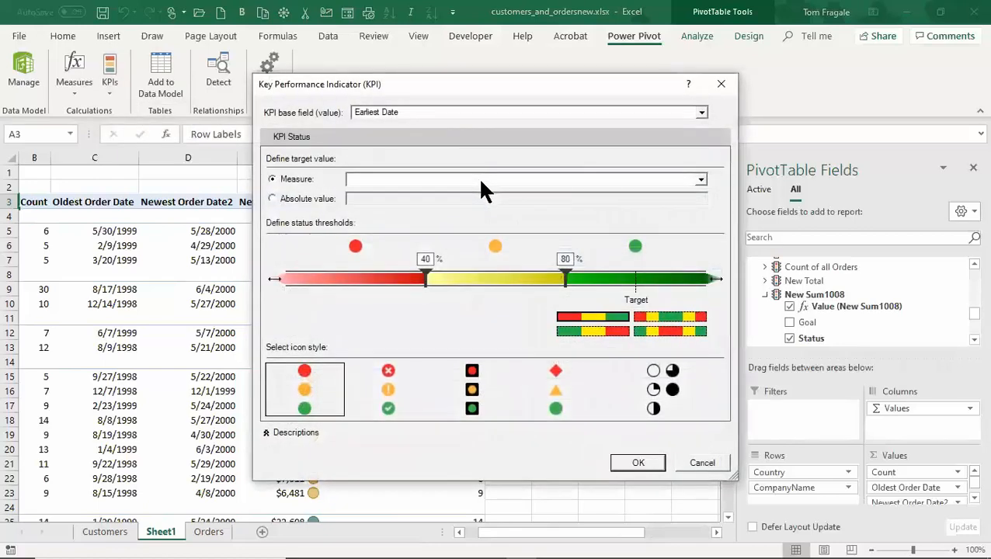
click(424, 115)
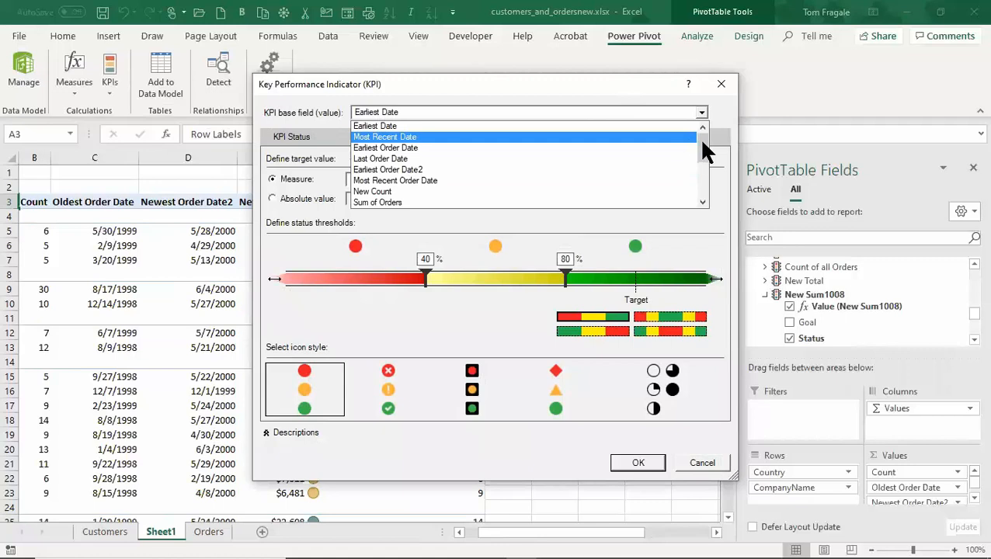
drag(702, 144, 702, 177)
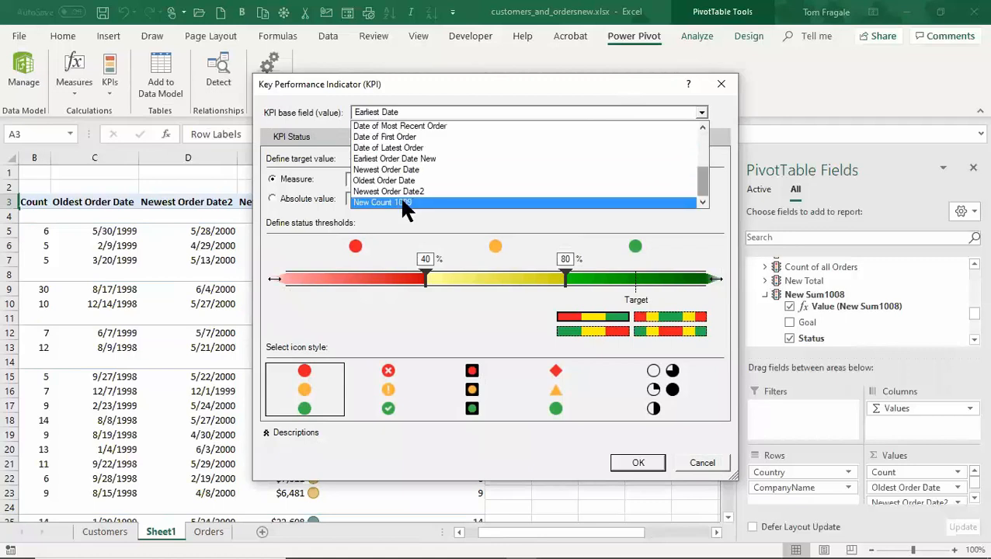
click(406, 203)
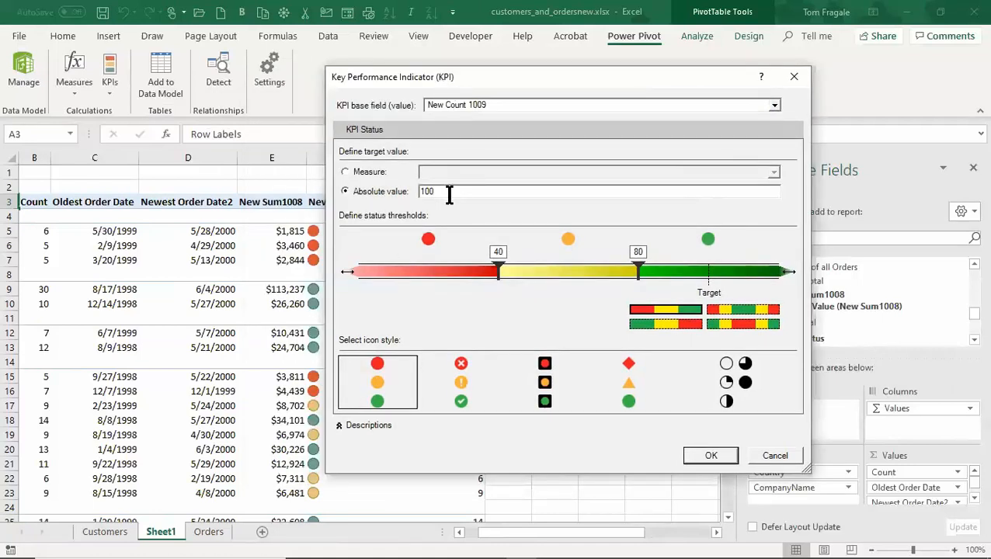
Set the KPI's absolute target value to 10 and its status thresholds to 5 and 10, and create the KPI
key(BackSpace)
drag(501, 271, 539, 270)
mouse_move(559, 268)
mouse_down()
mouse_move(635, 268)
mouse_move(538, 274)
mouse_up()
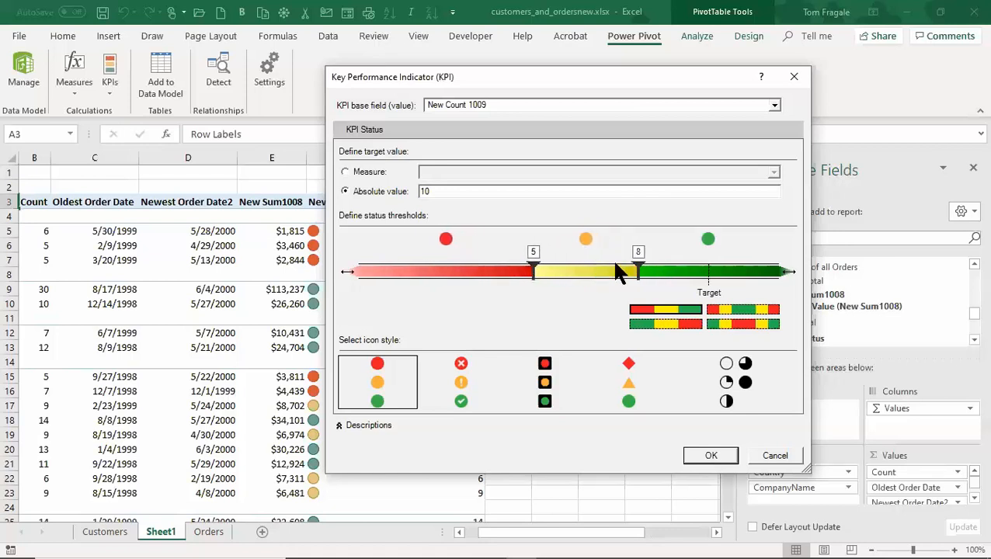
mouse_move(641, 271)
mouse_down()
mouse_move(753, 271)
mouse_move(711, 272)
mouse_up()
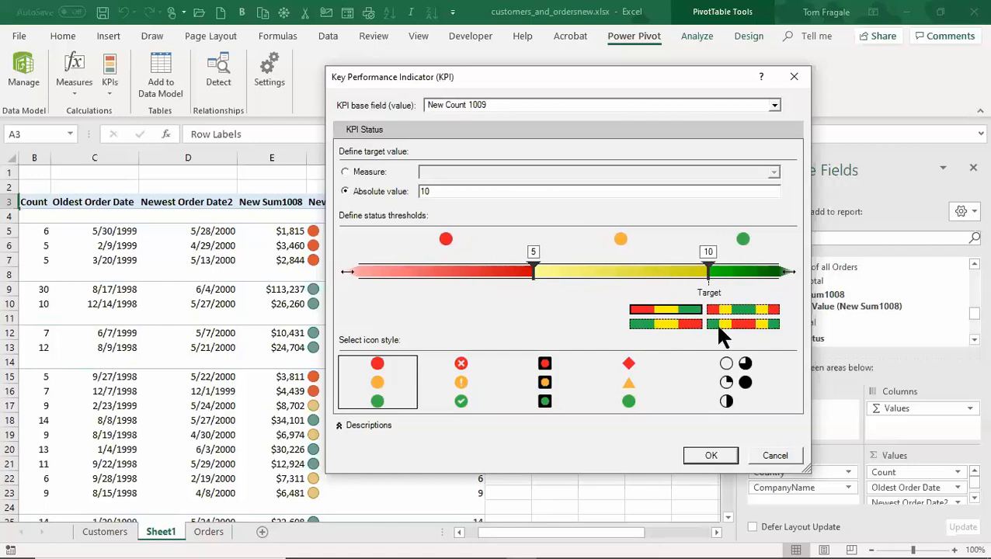
click(721, 458)
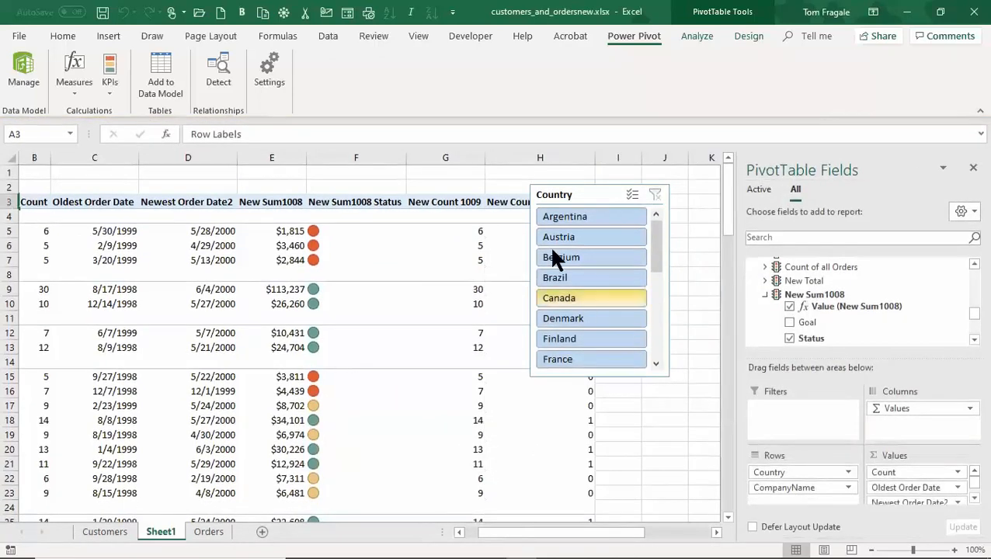
Move the Country slicer clear of the PivotTable, and remove and re-add the Status field of the New Count 1009 KPI
drag(587, 196, 670, 185)
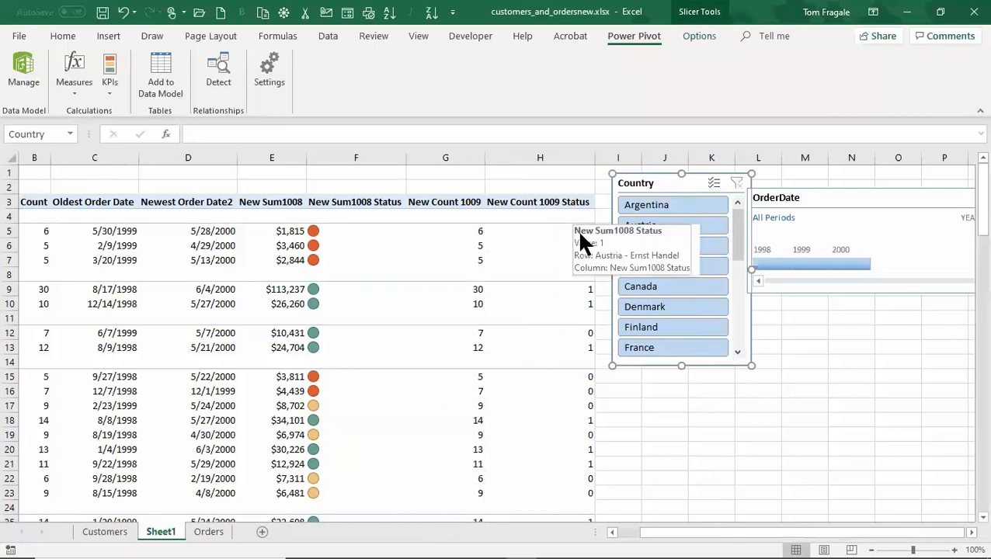
click(572, 265)
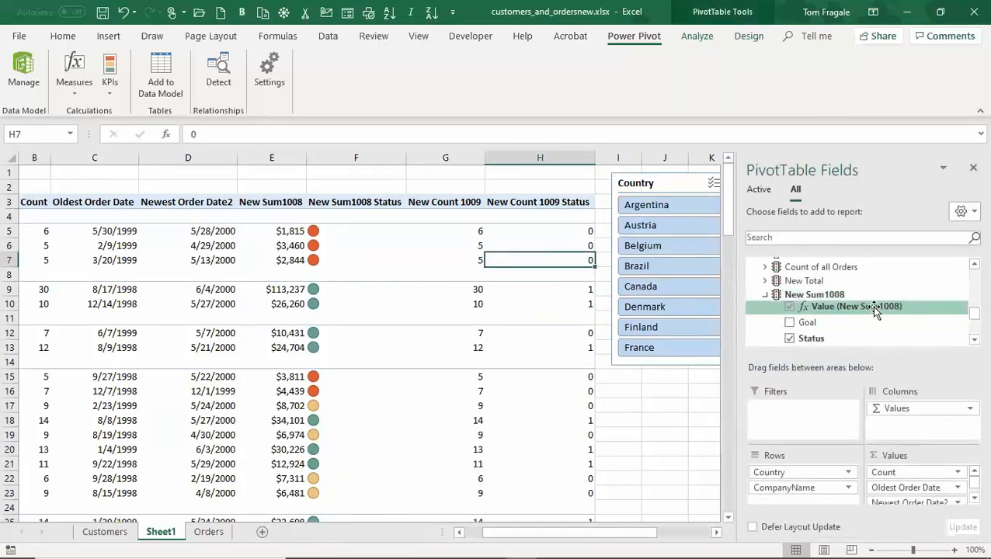
scroll(967, 341, down, 3)
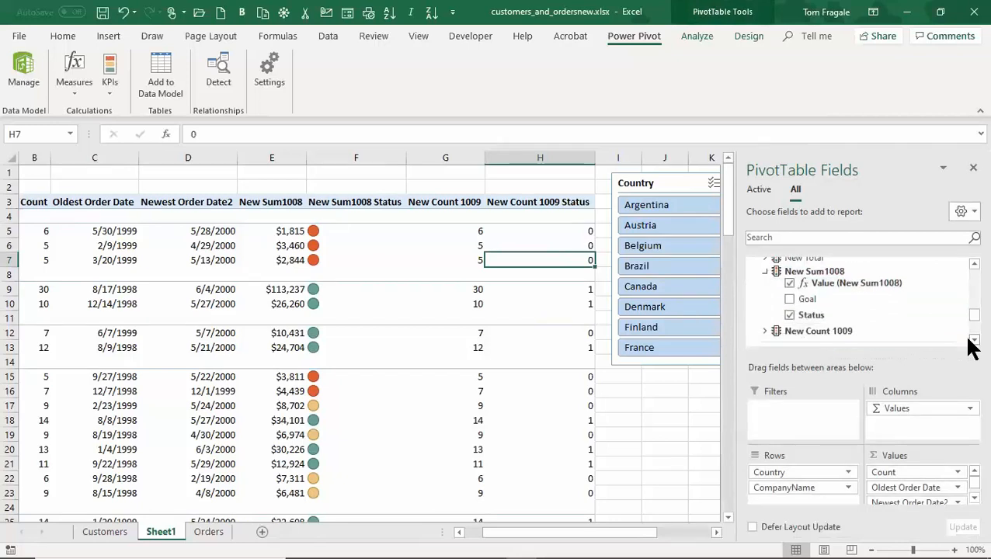
click(765, 320)
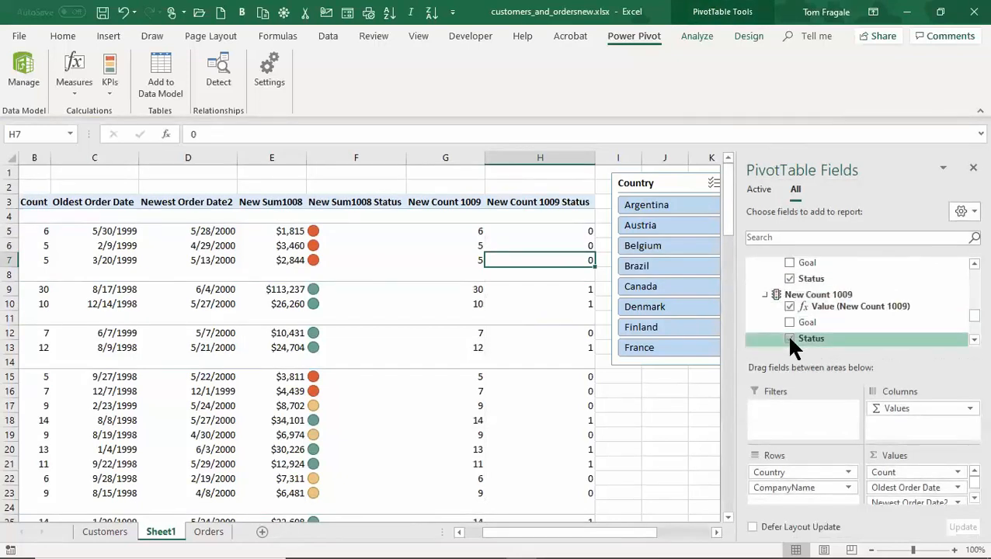
click(788, 339)
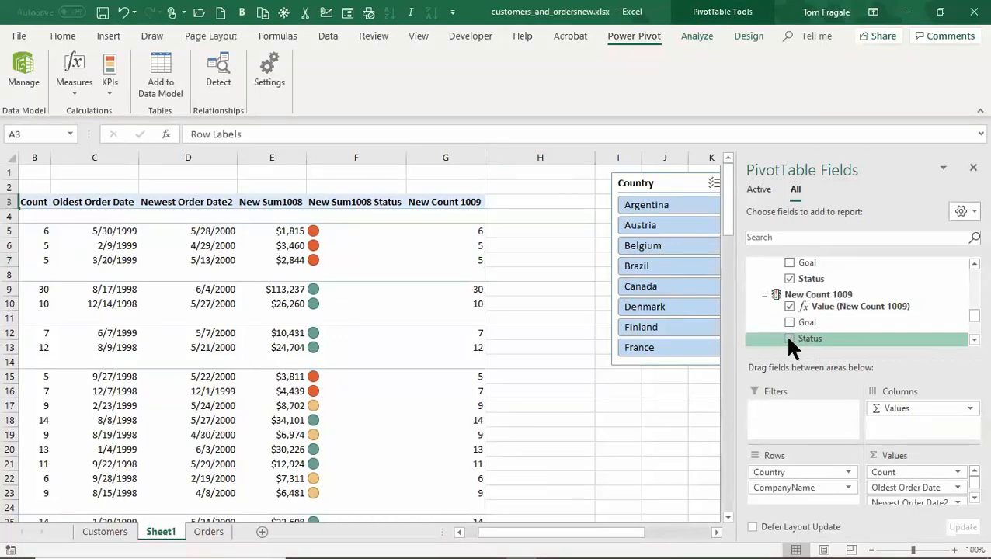
click(789, 339)
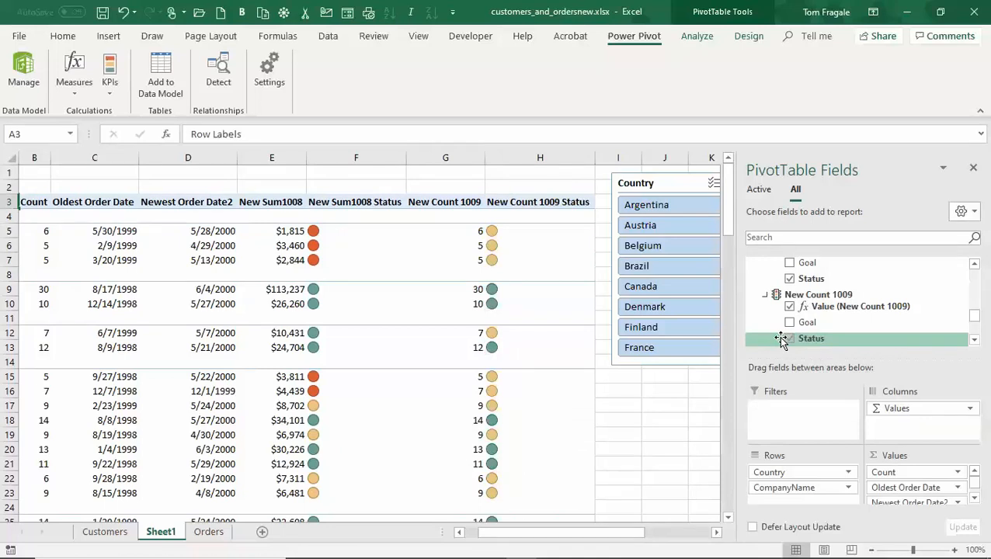
Narrow columns F, G and H of the PivotTable and hide the PivotTable field list
drag(407, 157, 354, 156)
click(422, 155)
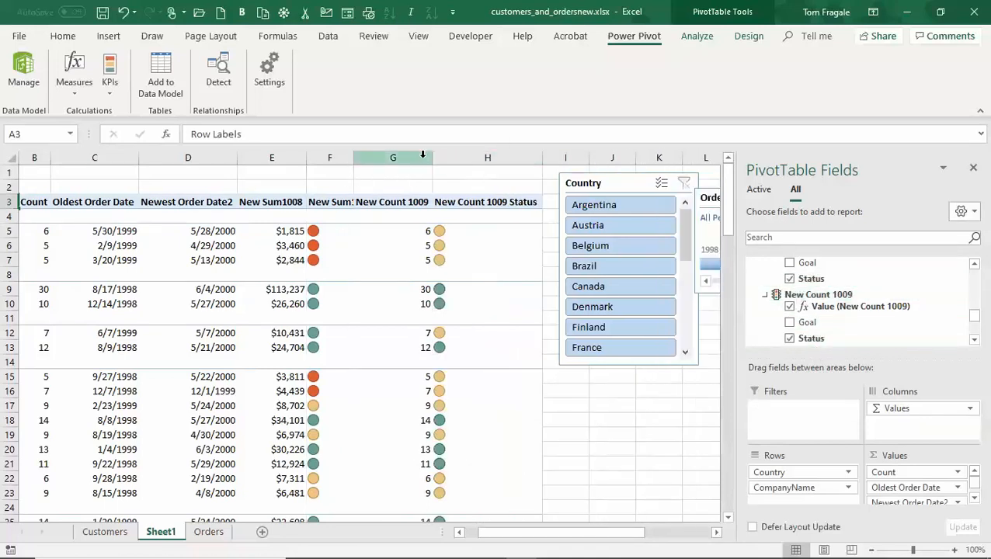
drag(431, 158, 399, 159)
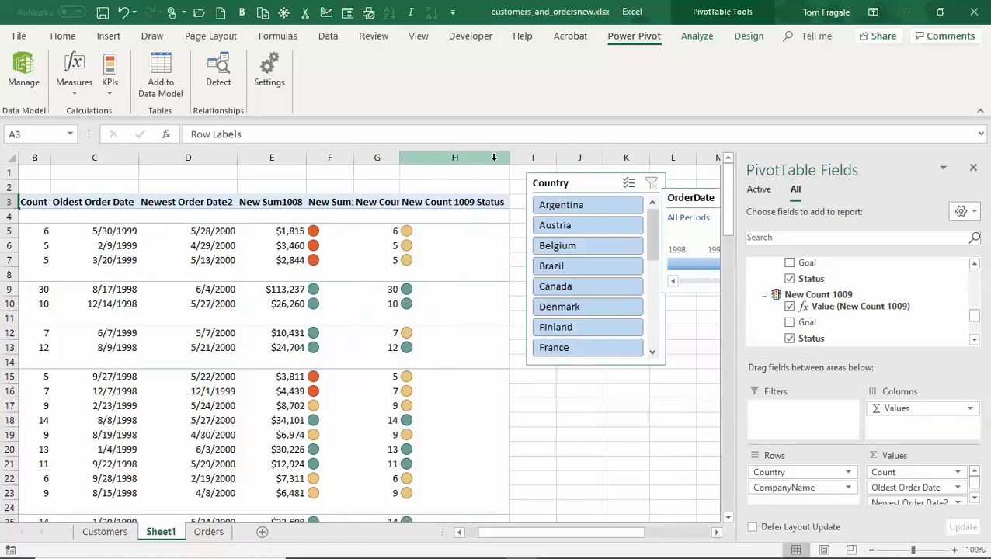
drag(507, 160, 451, 159)
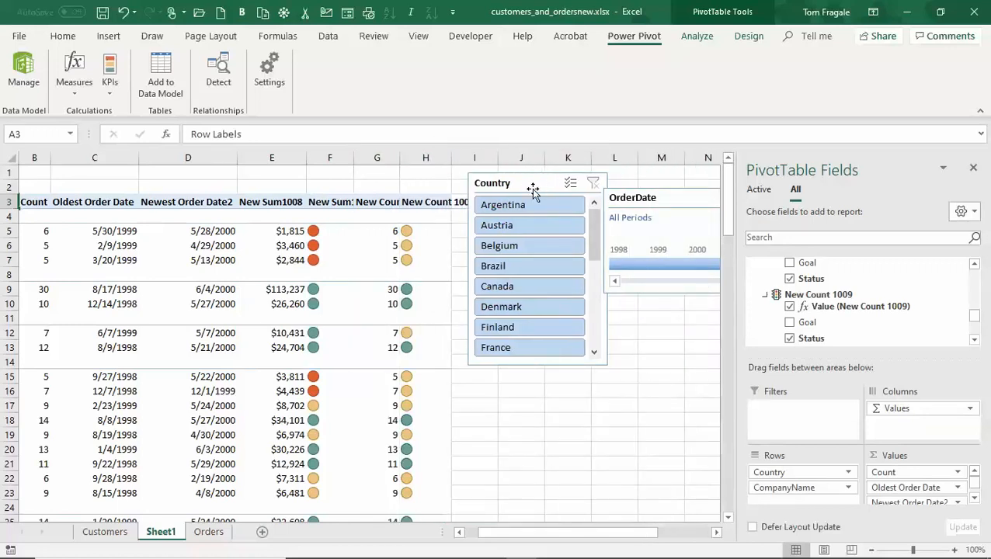
click(972, 167)
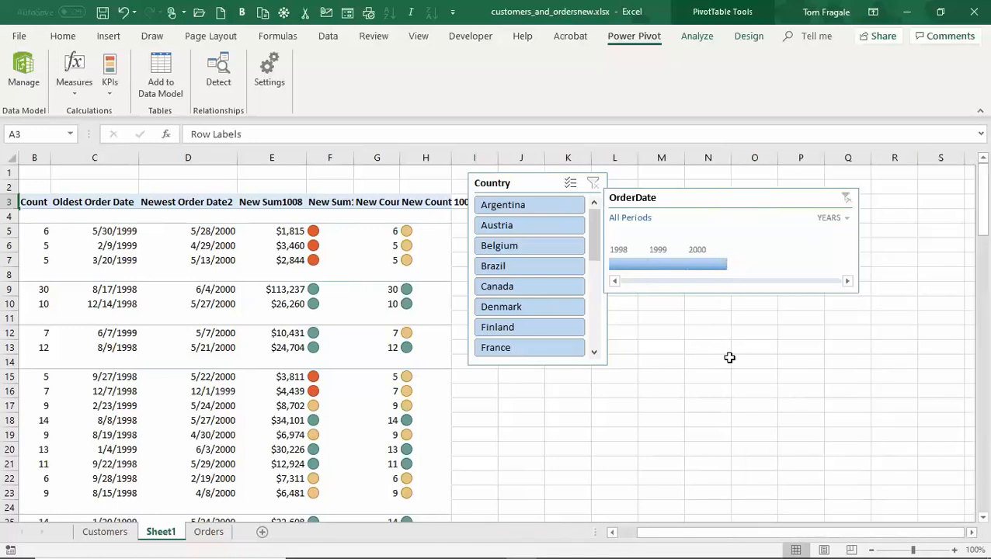
drag(635, 533, 615, 533)
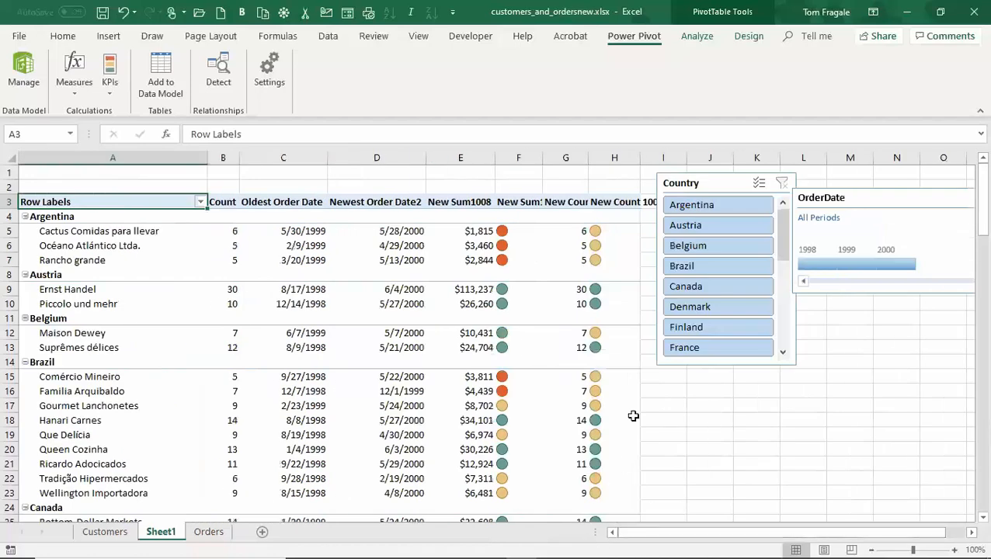
Filter the PivotTable with the Country slicer to Brazil, Canada, Belgium and Austria in turn
click(696, 264)
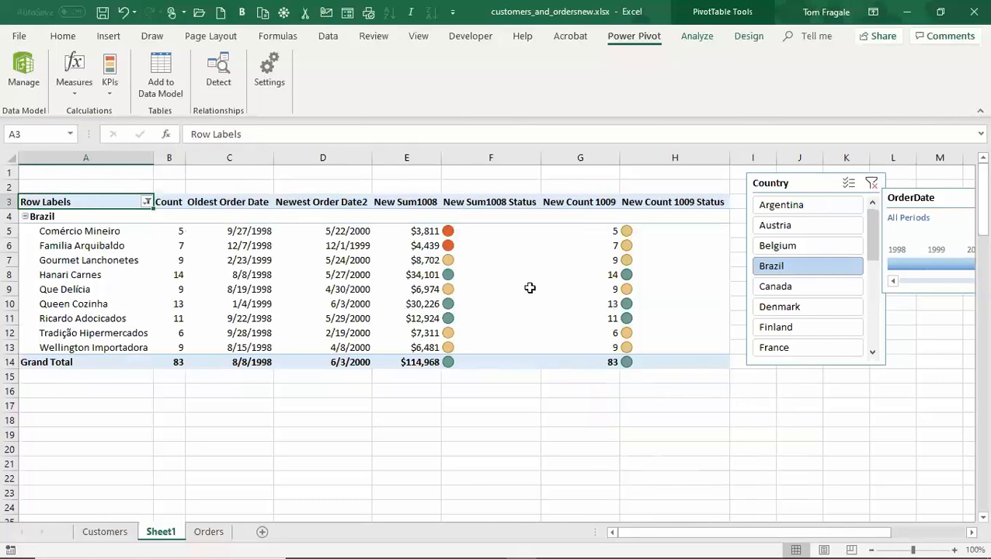
click(772, 284)
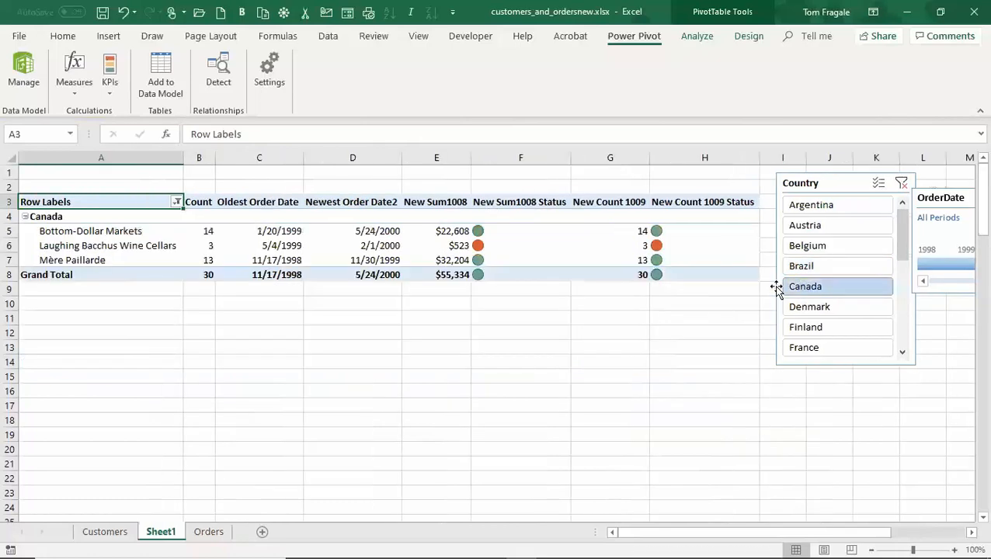
click(815, 242)
click(800, 226)
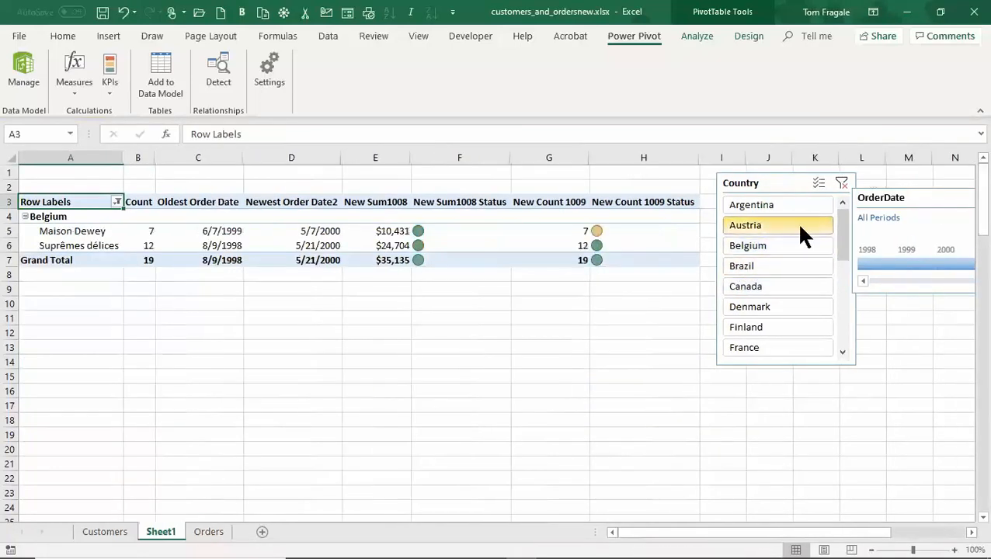
Limit the OrderDate timeline to 1998 and switch the Country slicer through Denmark and Brazil, ending on Belgium
click(871, 263)
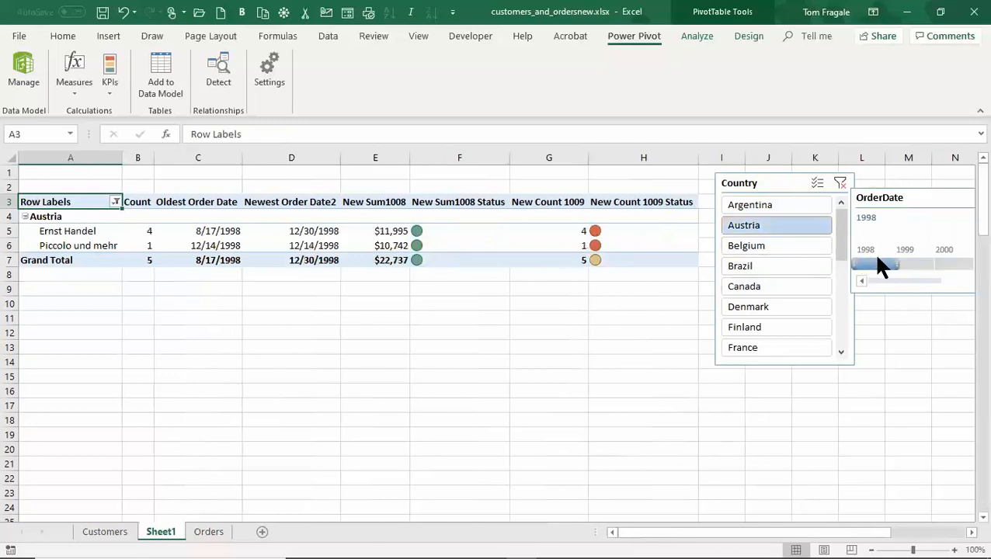
click(760, 308)
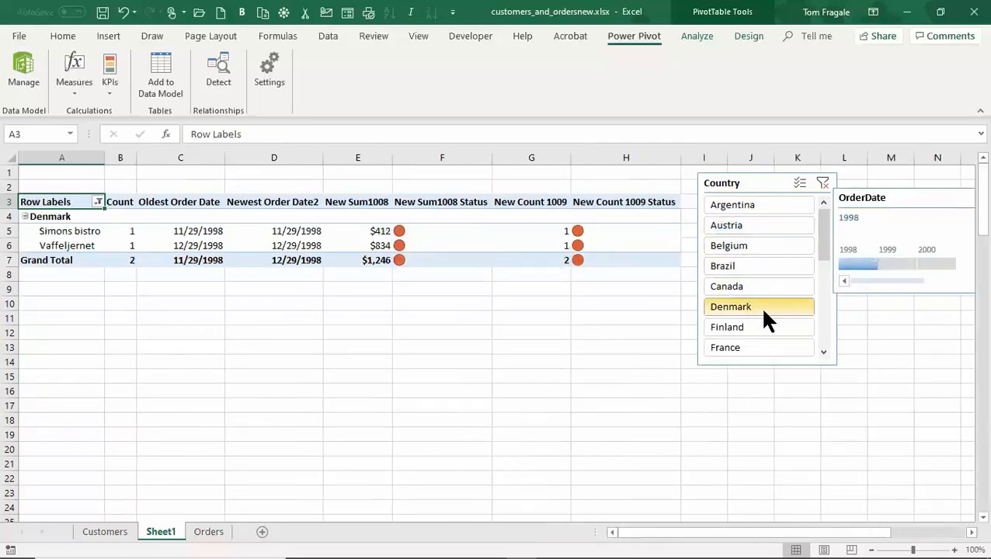
click(745, 267)
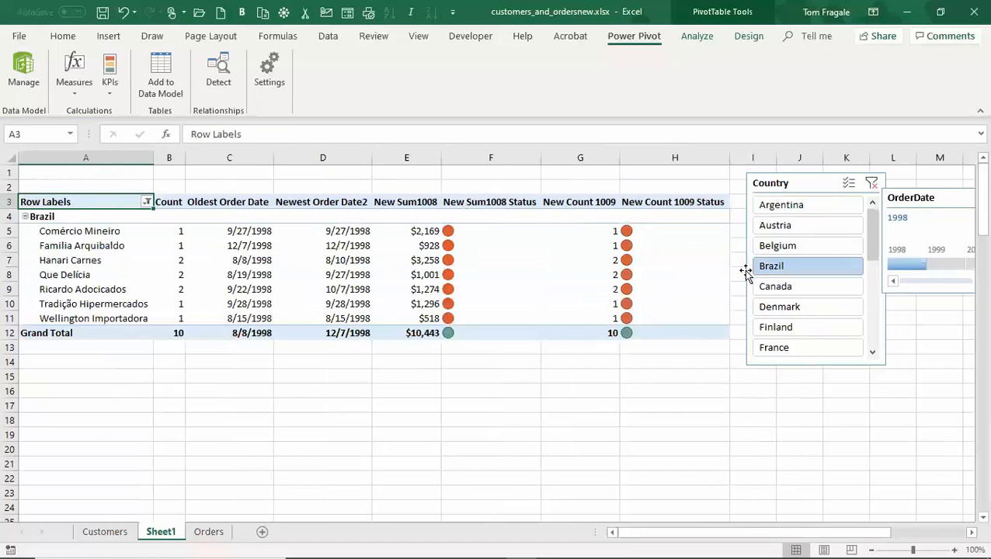
ctrl+click(796, 228)
click(801, 242)
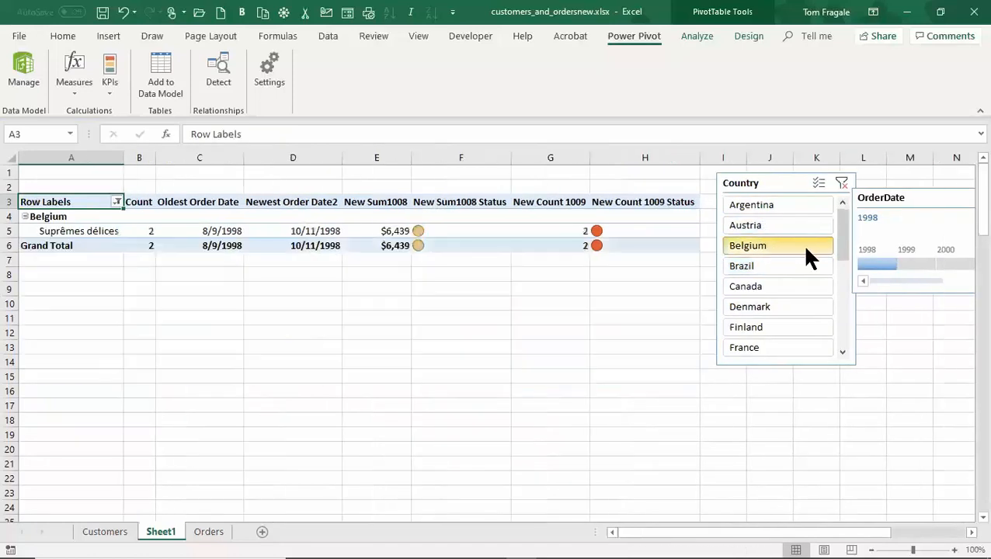
Filter the PivotTable to Austria, switch the OrderDate timeline to 1999, and set the Country slicer back to Belgium
click(803, 228)
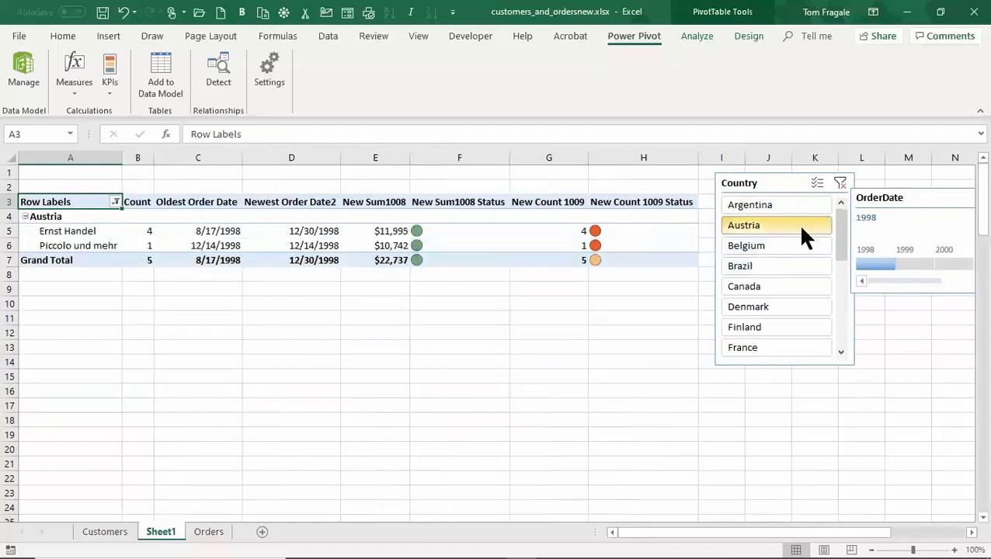
click(904, 262)
click(760, 247)
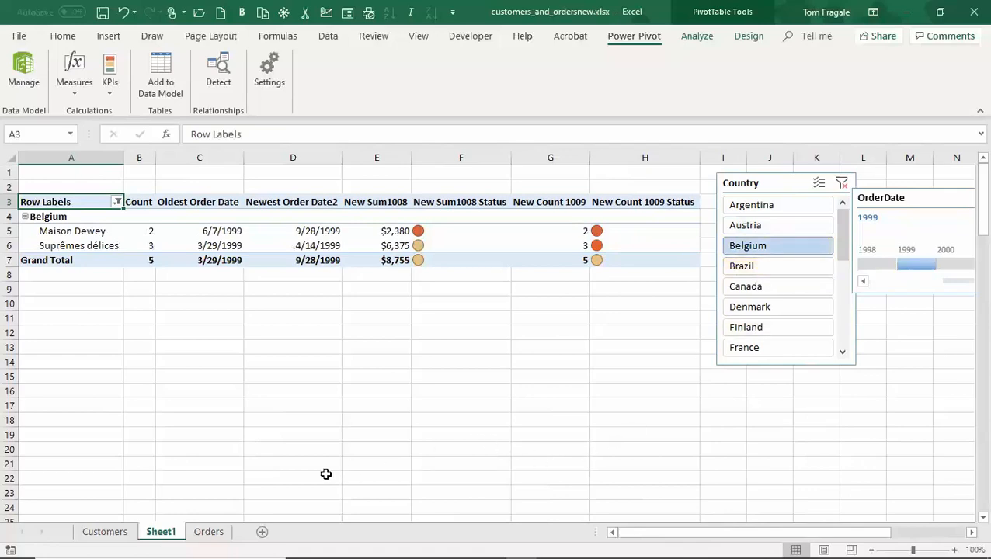
Review the source data on the Customers and Orders sheets, and return to the PivotTable on Sheet1
click(93, 535)
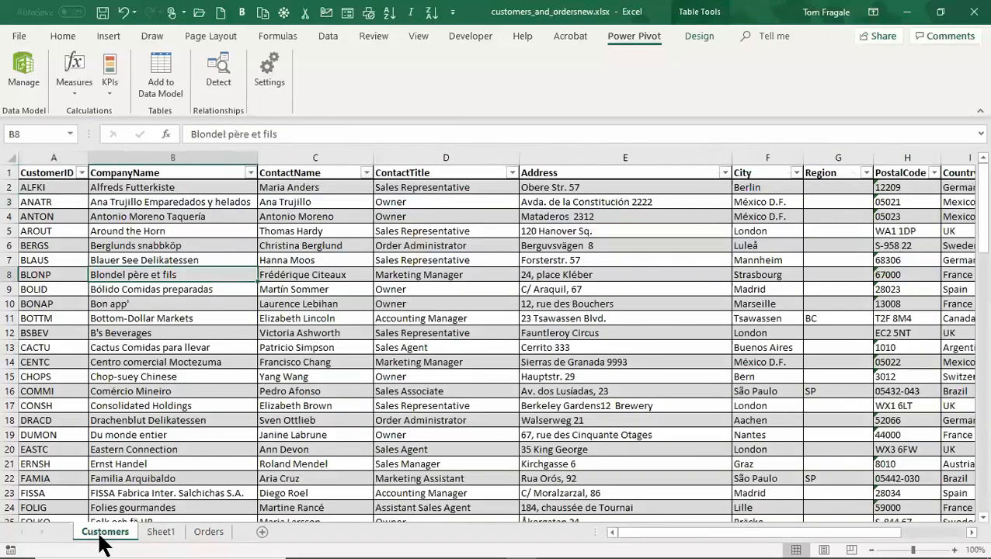
click(211, 536)
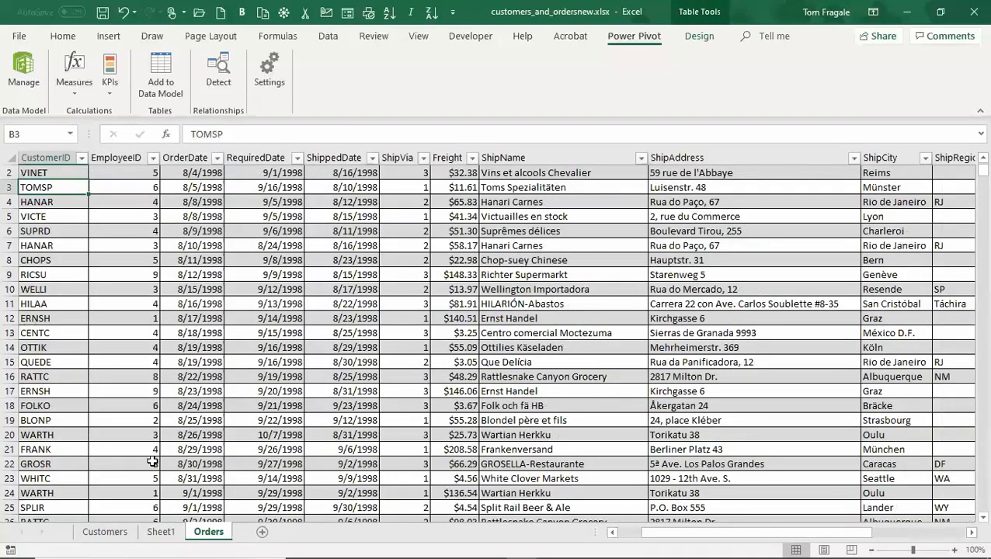
click(160, 534)
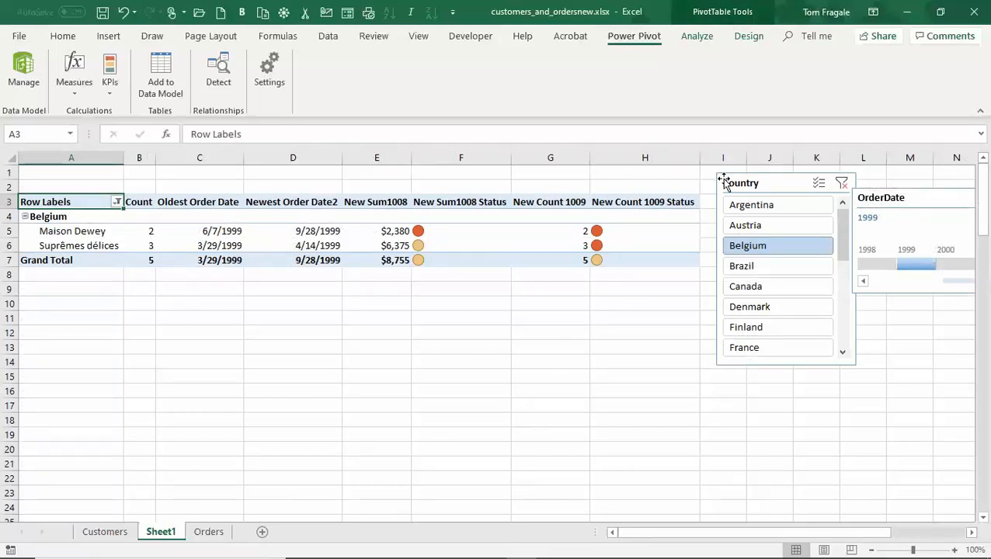
Clear the Country slicer and OrderDate timeline filters, and place the timeline directly below the Country slicer
click(841, 183)
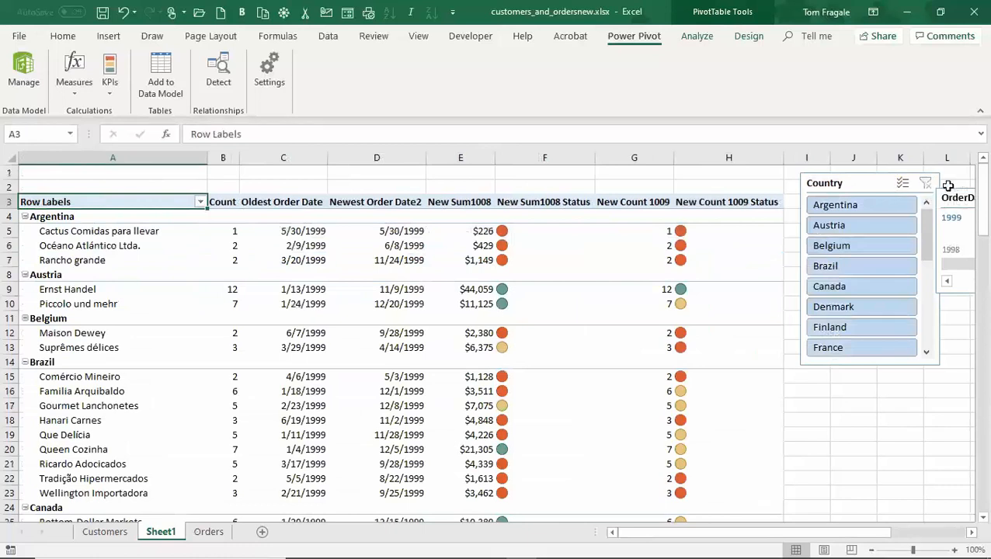
drag(959, 198, 660, 407)
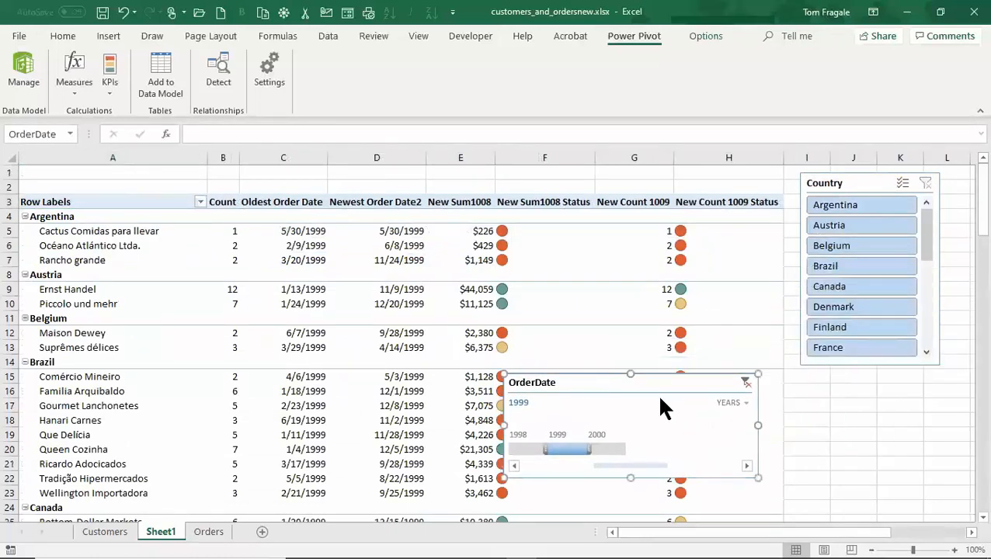
click(745, 381)
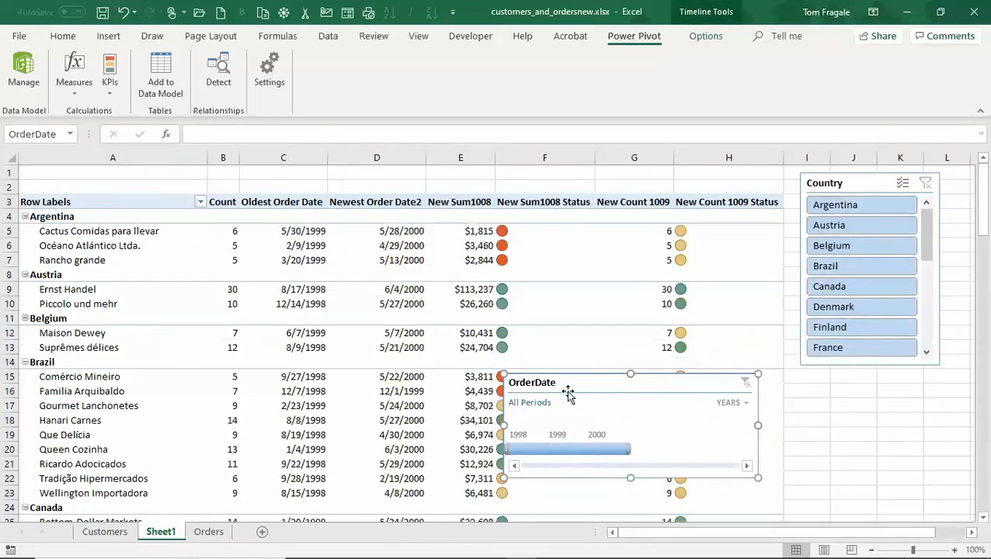
drag(568, 394, 854, 384)
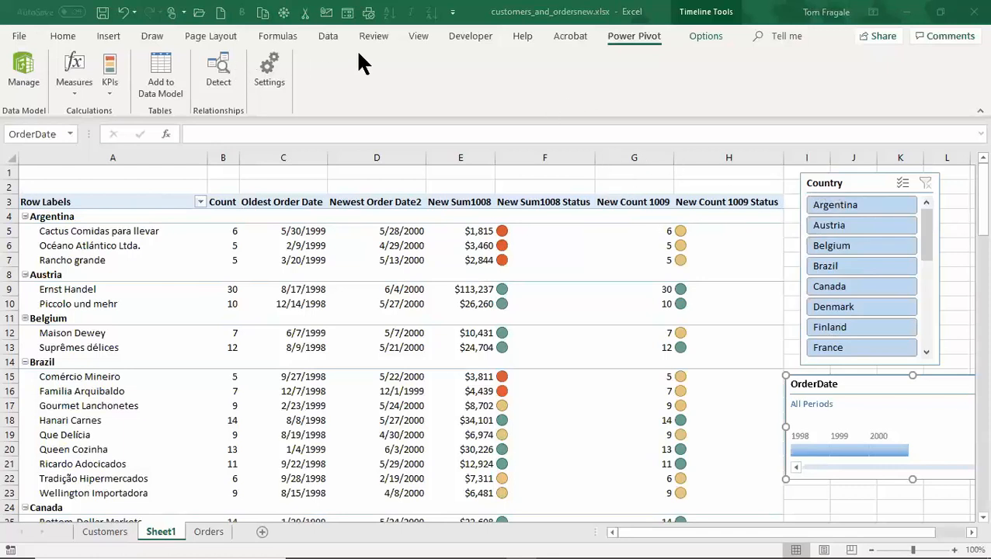
Examine the available base fields for a new KPI and leave without creating one
click(610, 36)
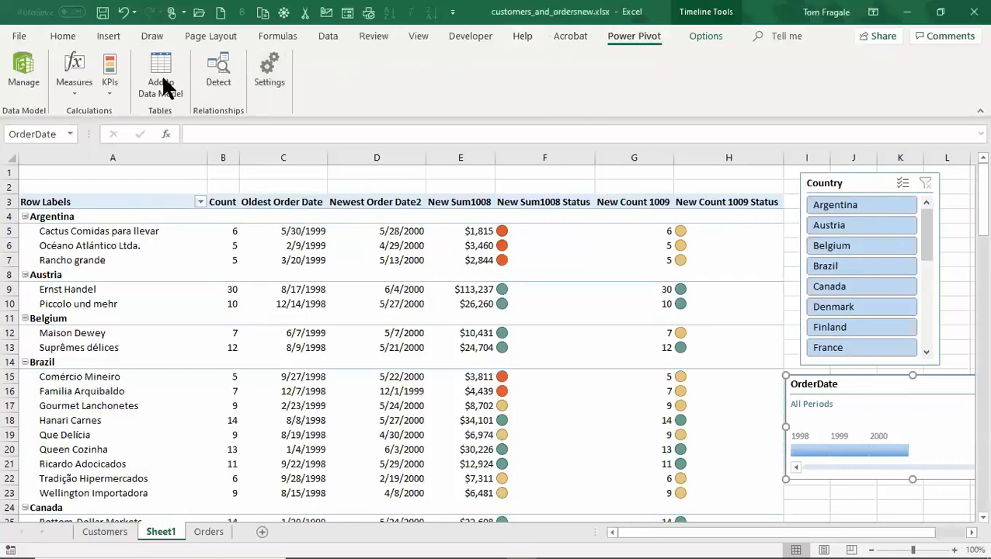
click(116, 82)
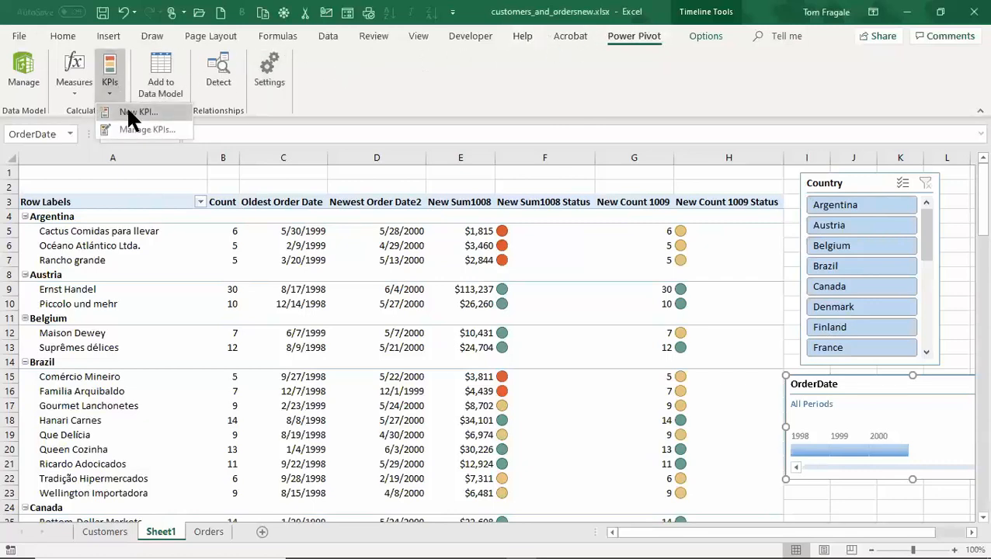
click(130, 113)
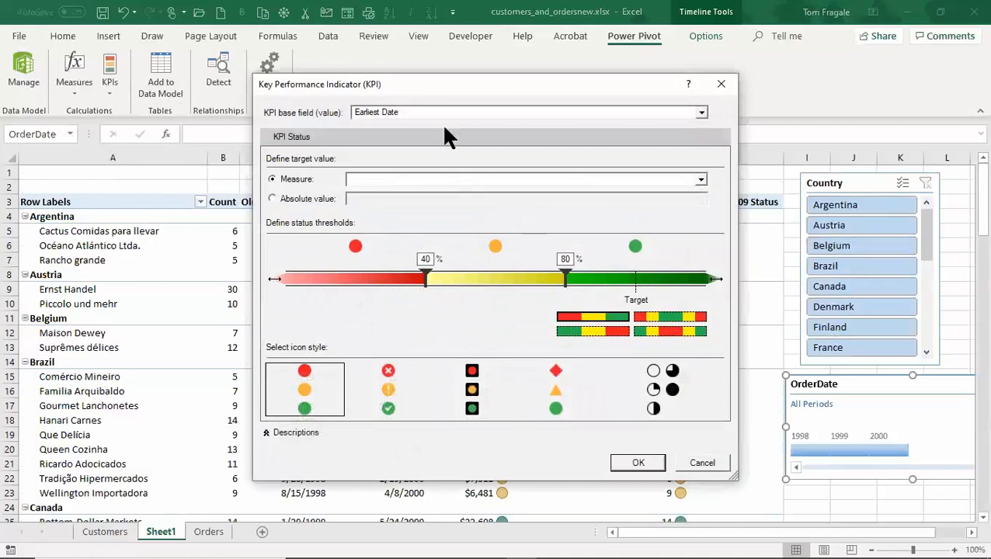
click(427, 112)
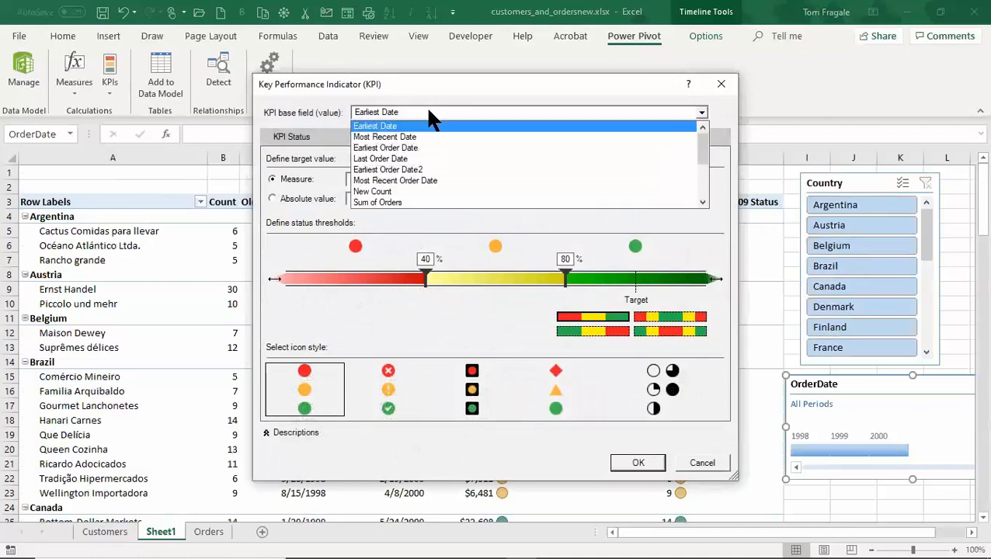
click(428, 113)
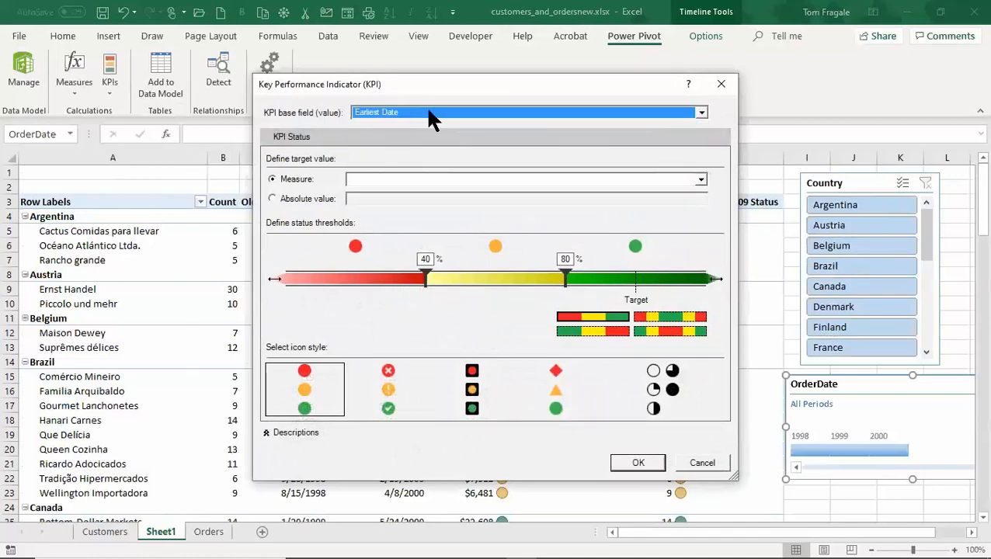
click(701, 113)
drag(704, 159, 703, 121)
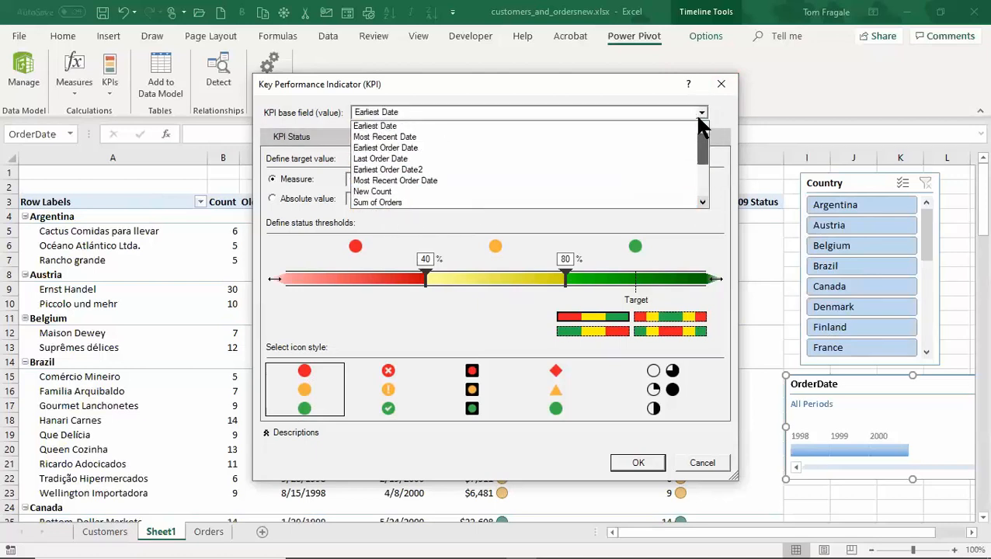
click(514, 84)
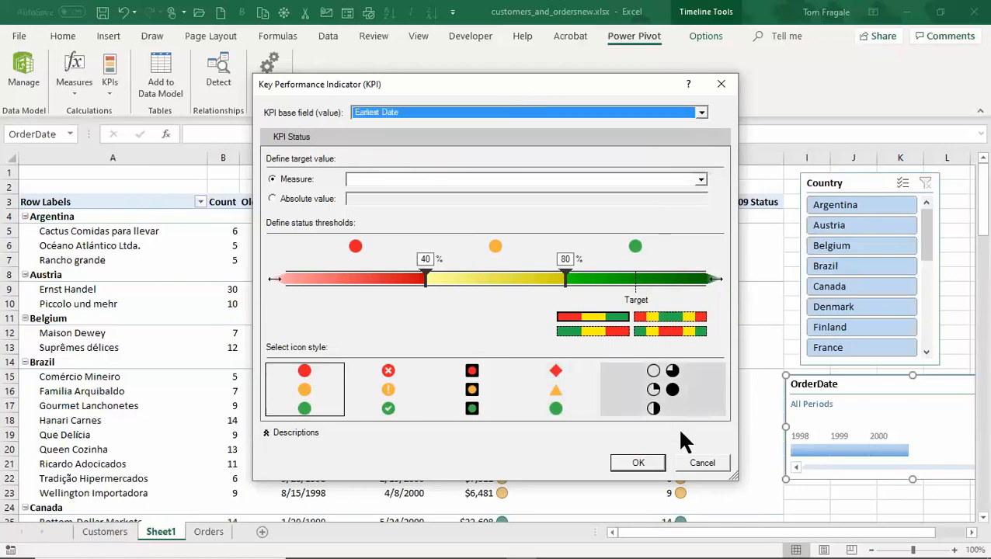
click(698, 465)
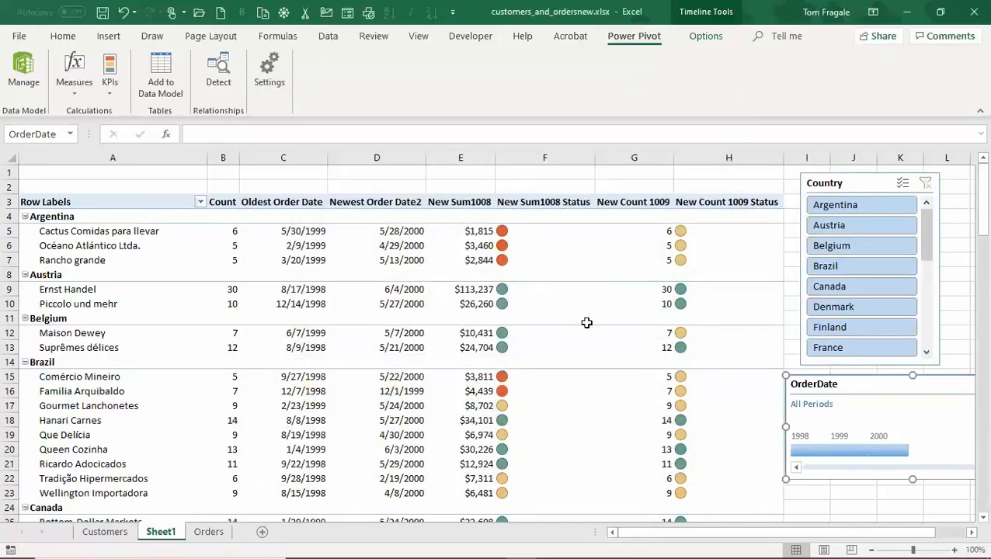
Edit the New Sum1008 KPI to use the target-centred threshold pattern, with the middle range as best, and the black-and-white pie icon style
click(106, 88)
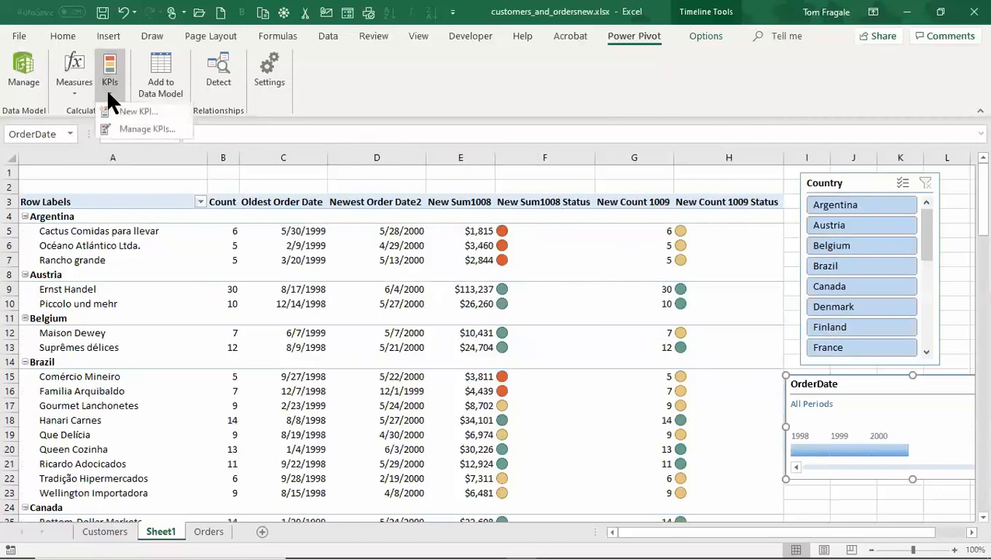
click(139, 124)
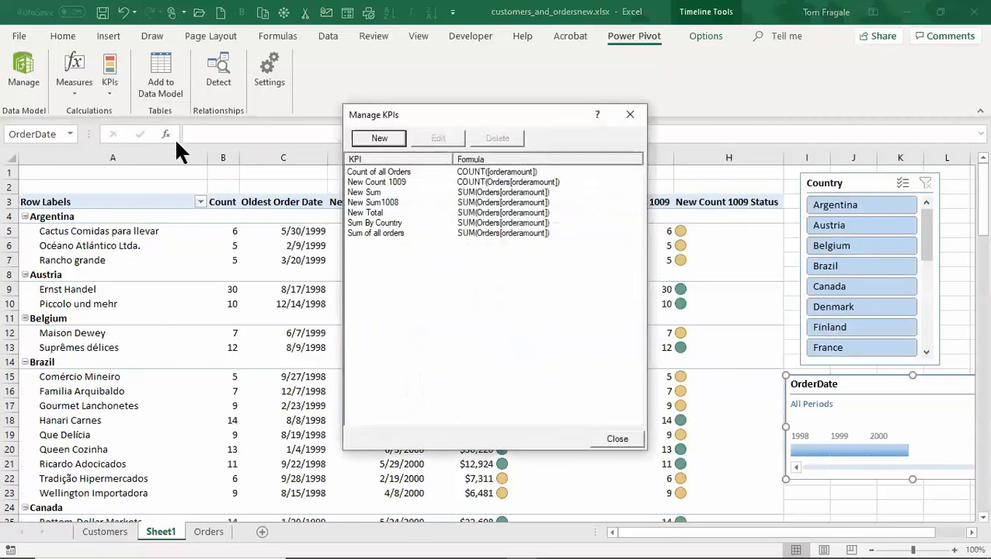
click(391, 203)
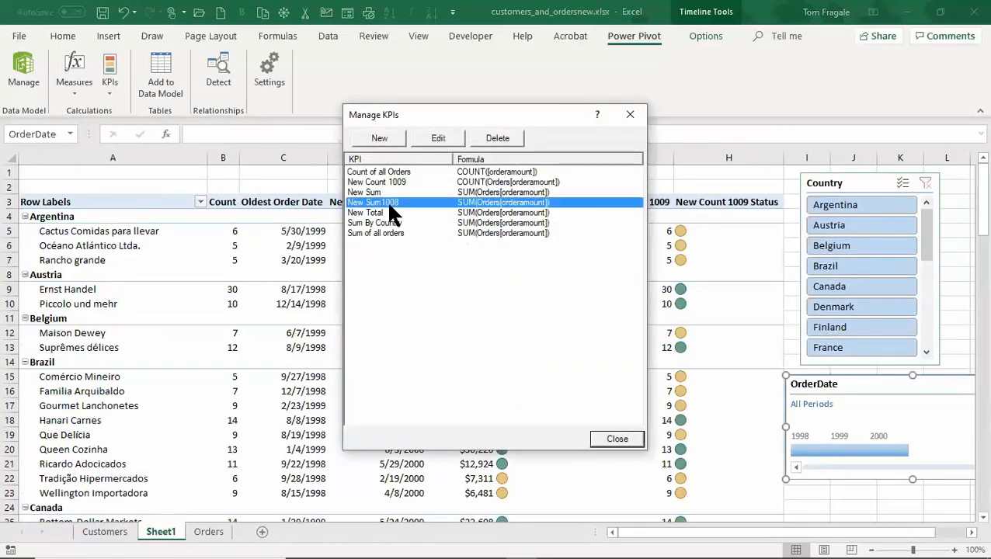
click(426, 136)
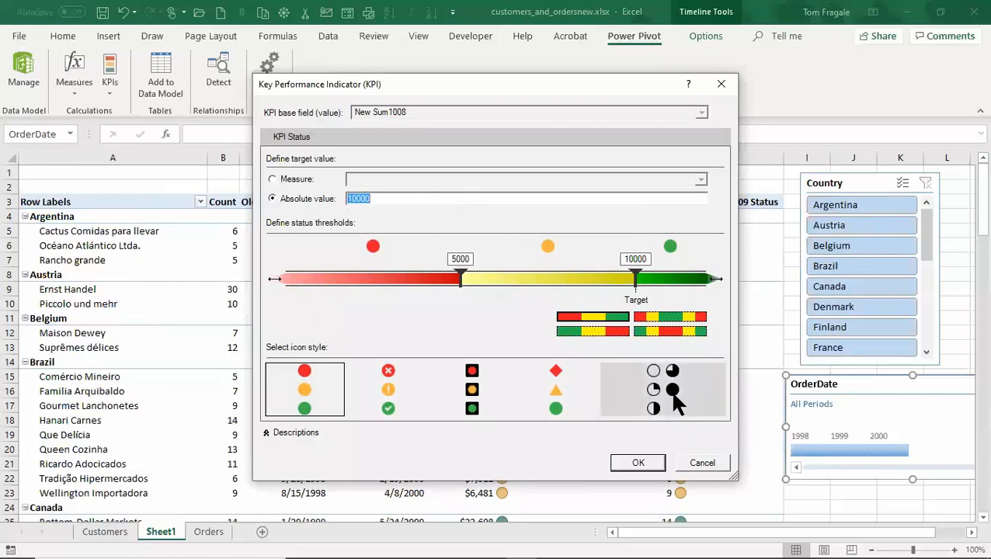
click(668, 319)
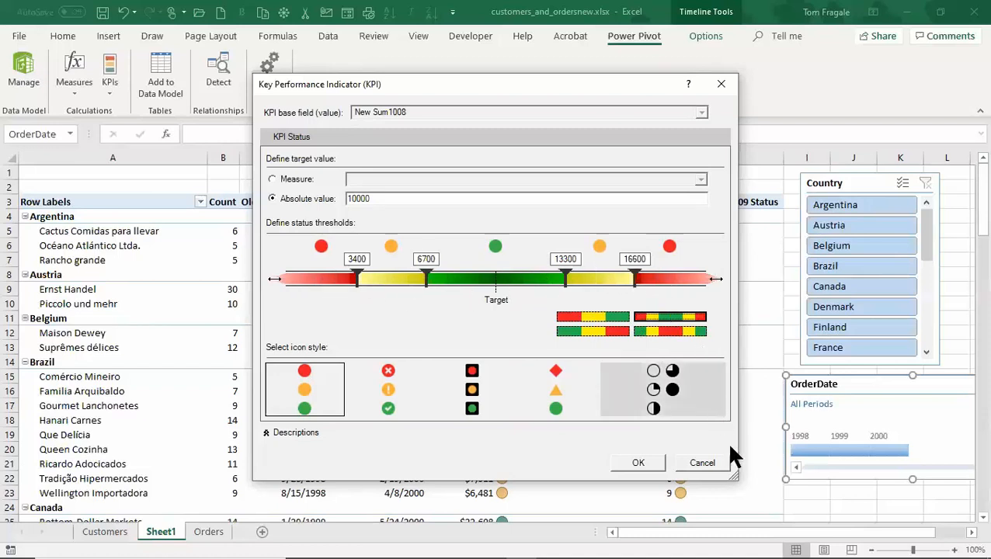
click(674, 380)
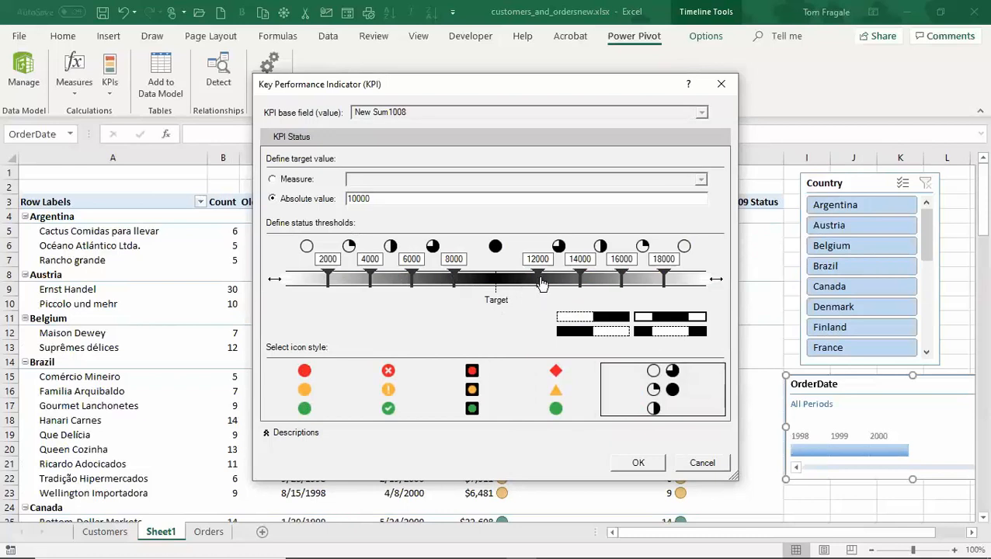
click(630, 276)
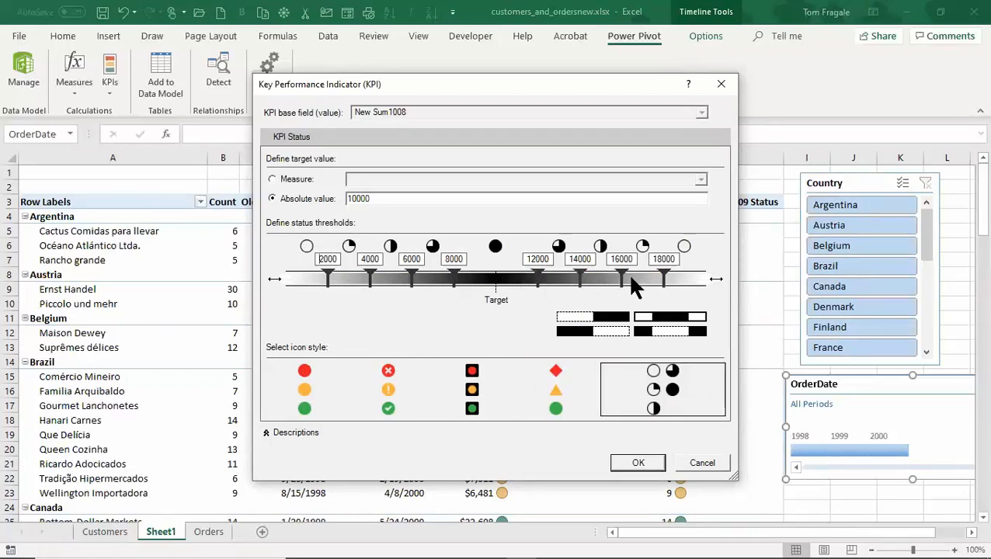